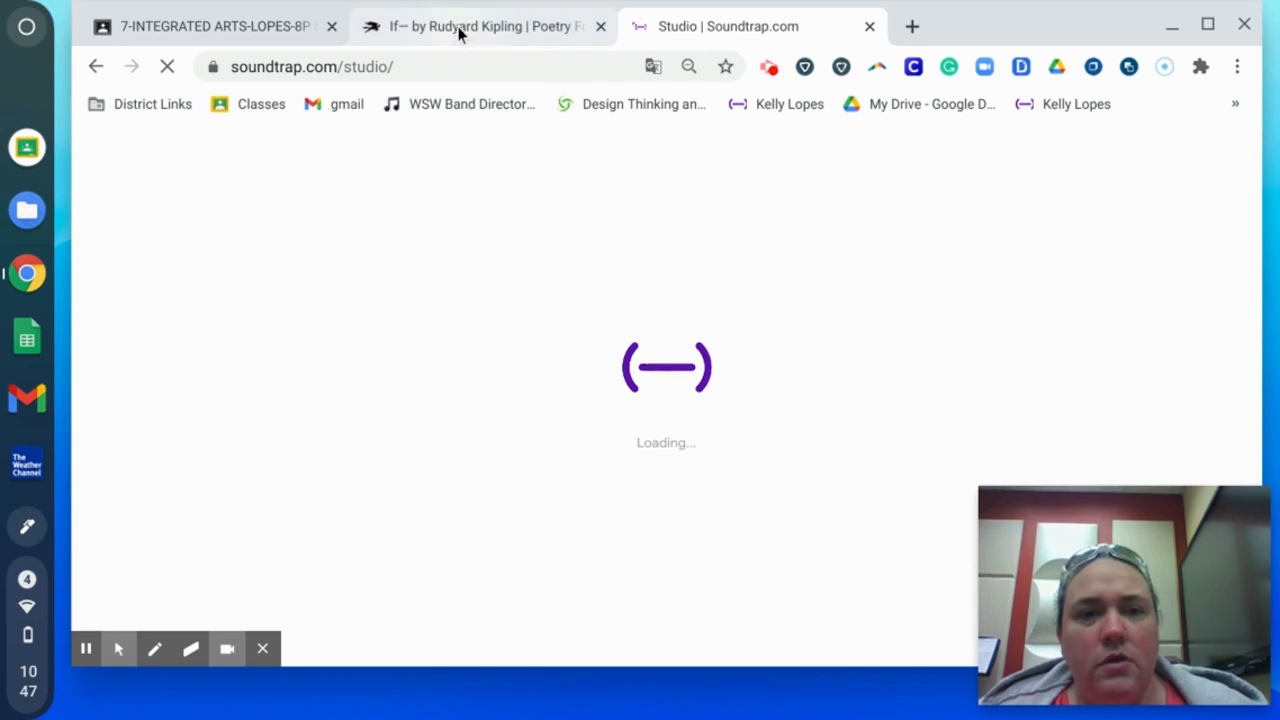
- In Soundtrap, discard the unsaved changes from the last project and create a new podcast project
scroll(463, 400, "up", 1)
scroll(463, 400, "up", 5)
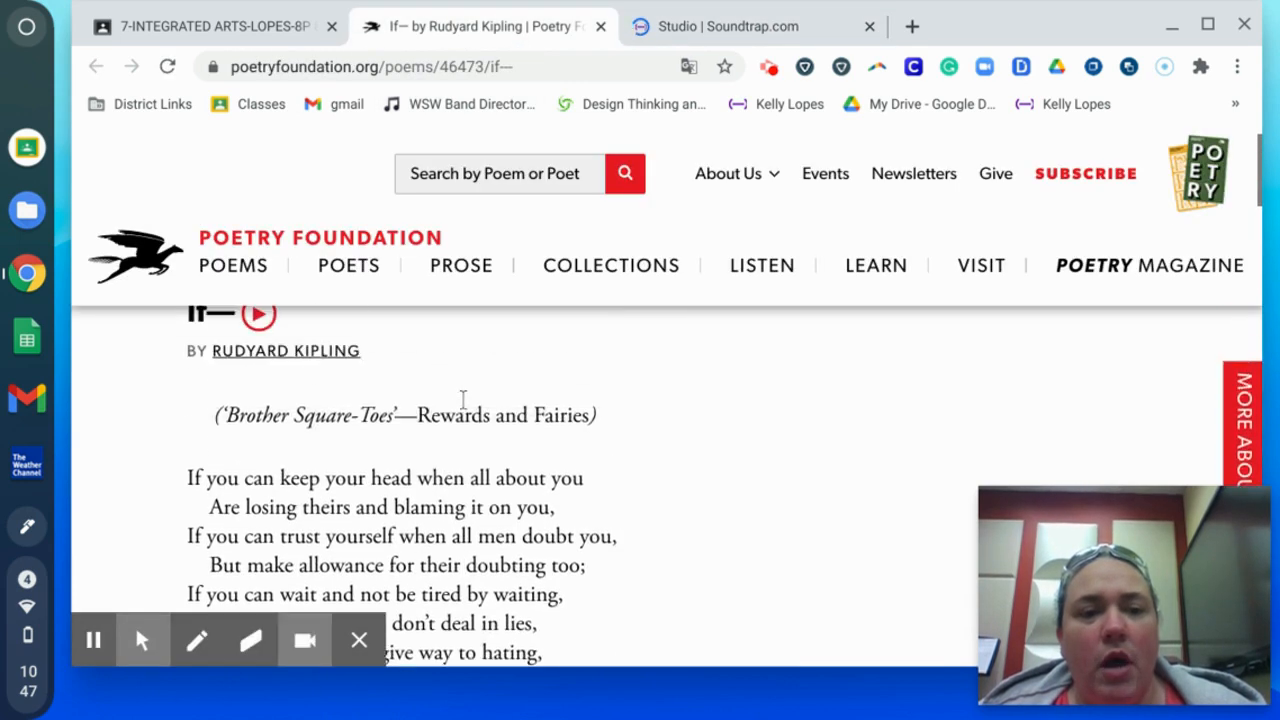
left_click(723, 30)
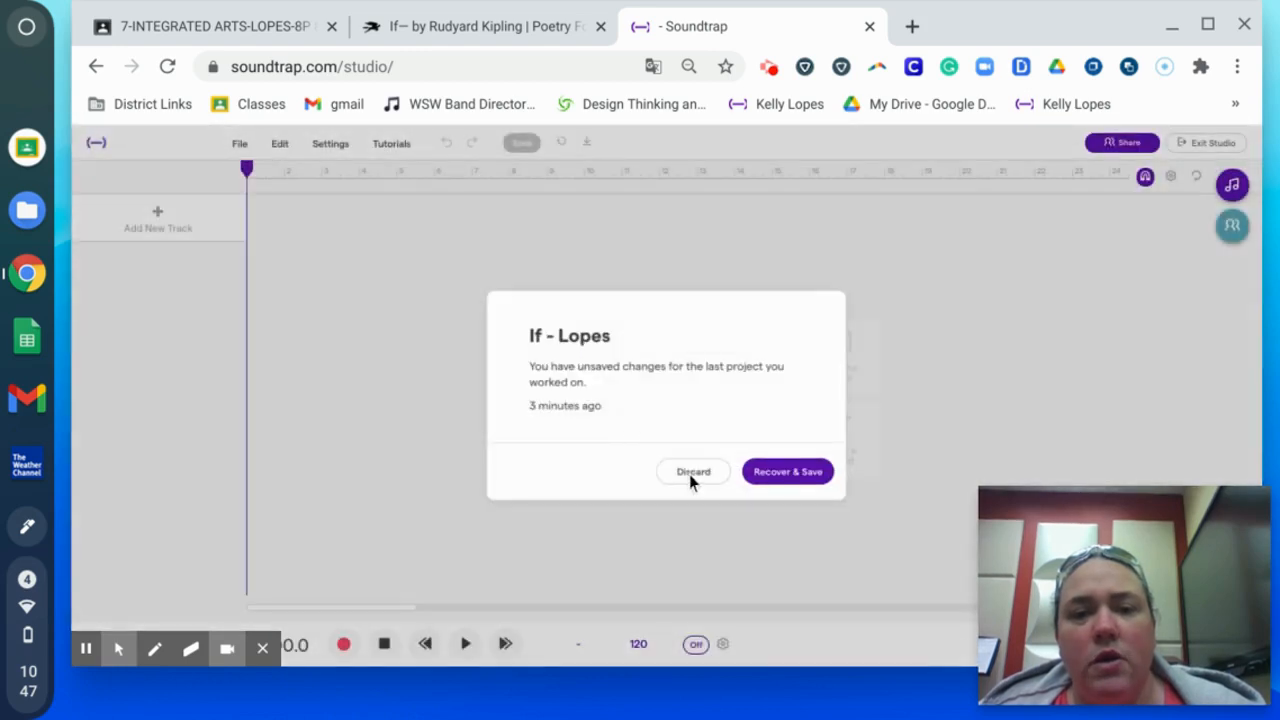
left_click(691, 473)
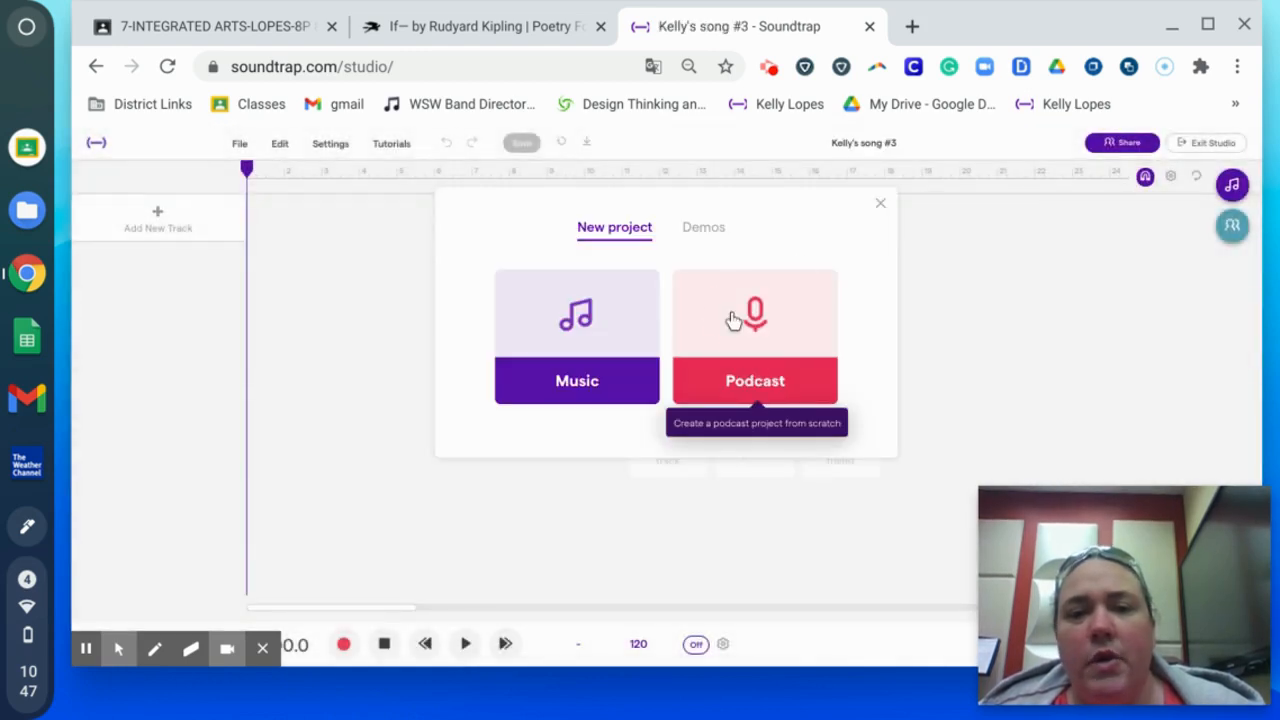
left_click(750, 380)
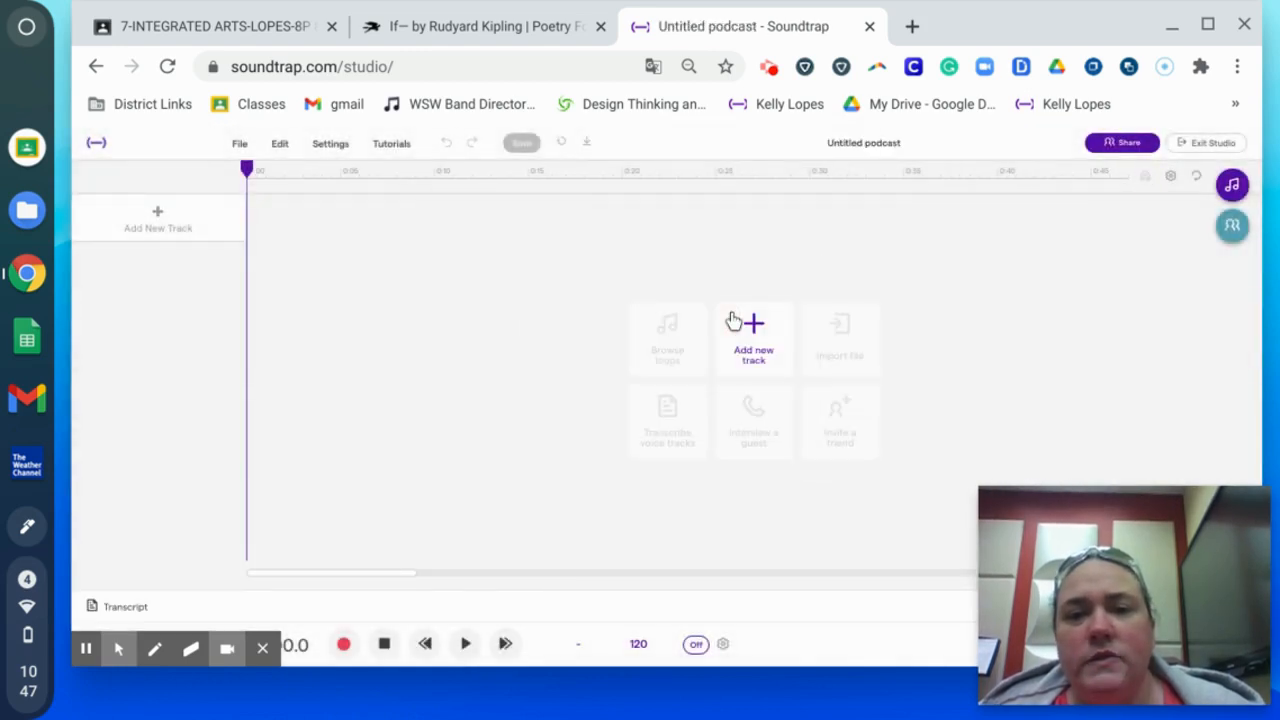
- Rename the untitled podcast with the poem title "If", a hyphen and the author's last name
left_click(862, 143)
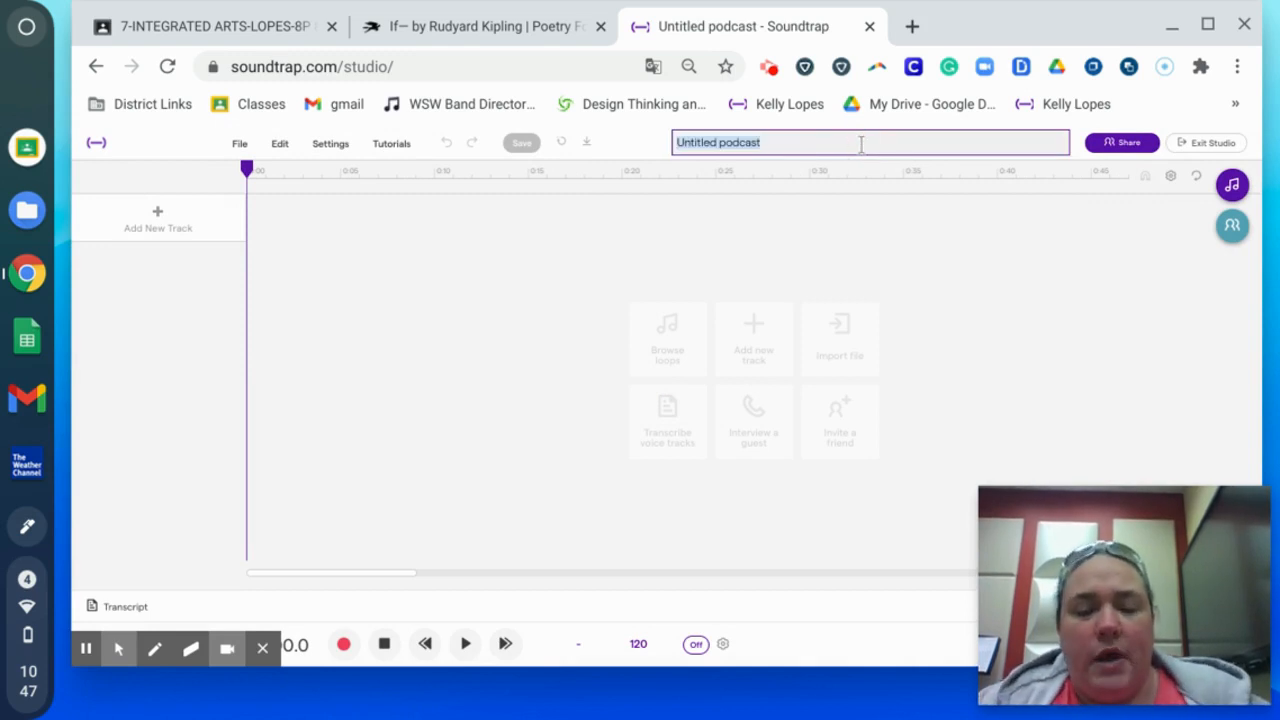
type("If - Lopes")
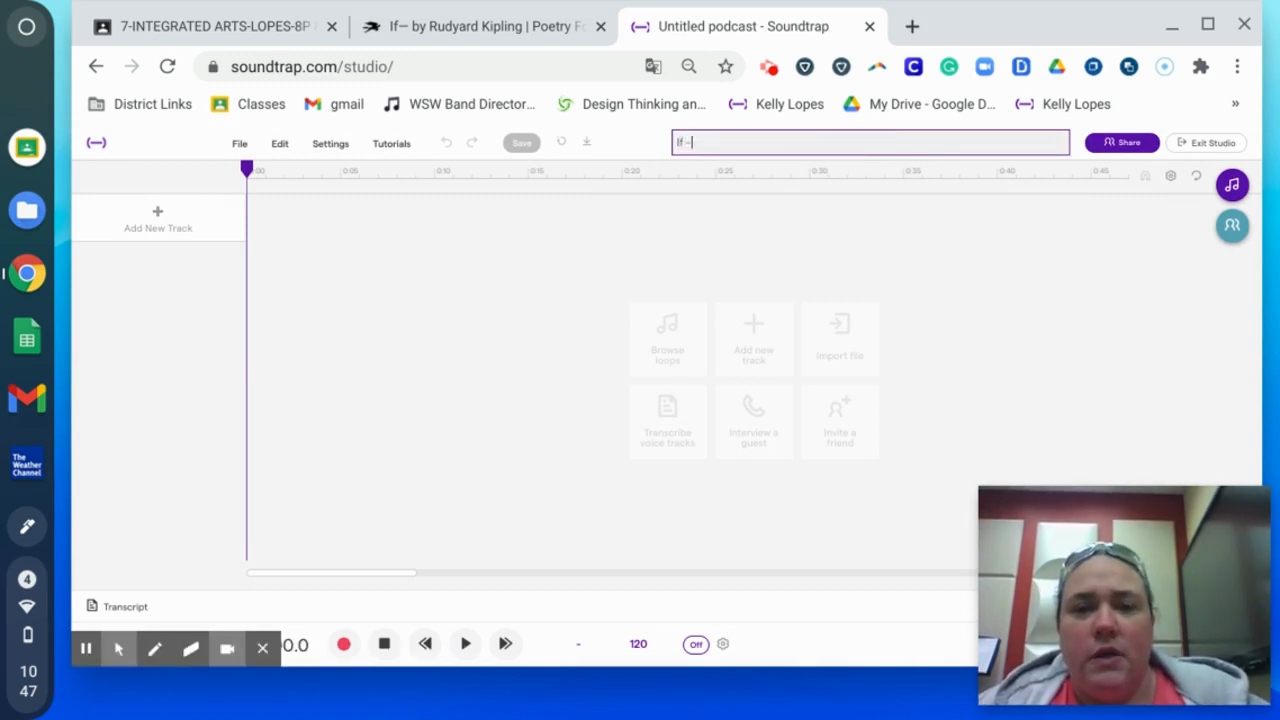
left_click(550, 282)
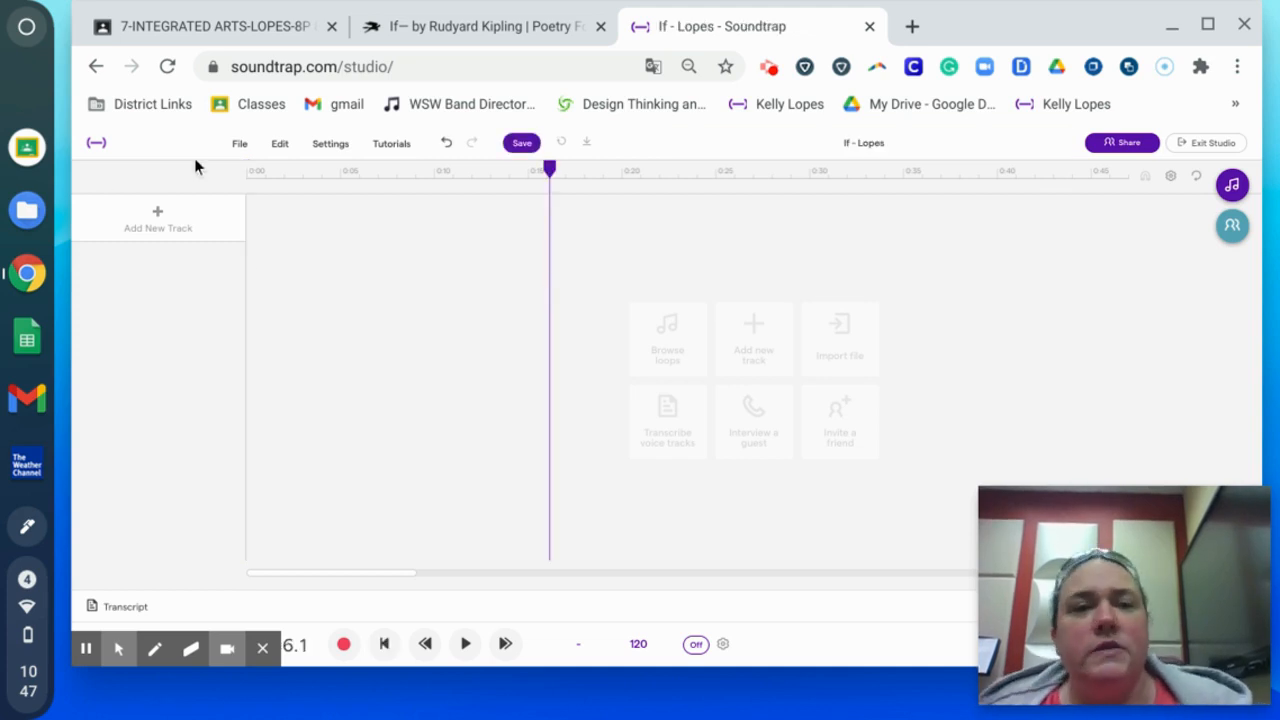
- Review the first stanza of "If—" on the Poetry Foundation page, and add a Voice & microphones track to the Soundtrap podcast
left_click(423, 24)
scroll(528, 500, "down", 1)
scroll(528, 500, "down", 2)
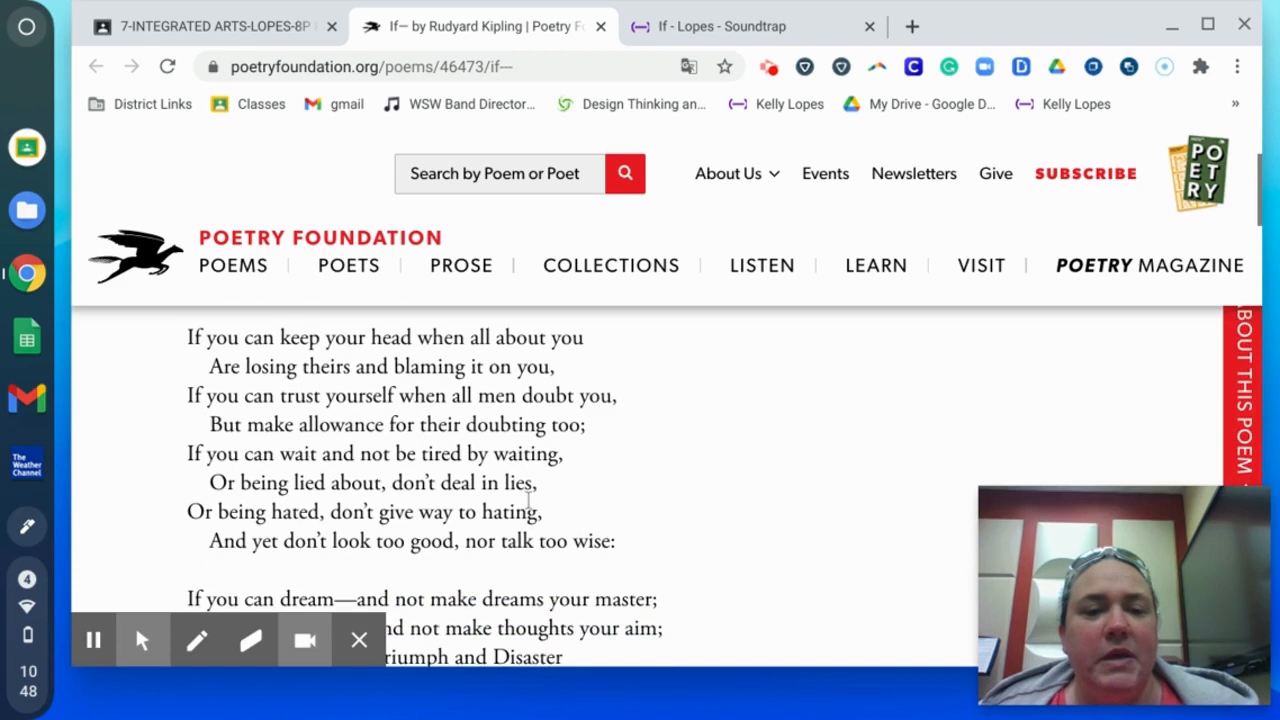
scroll(528, 500, "up", 3)
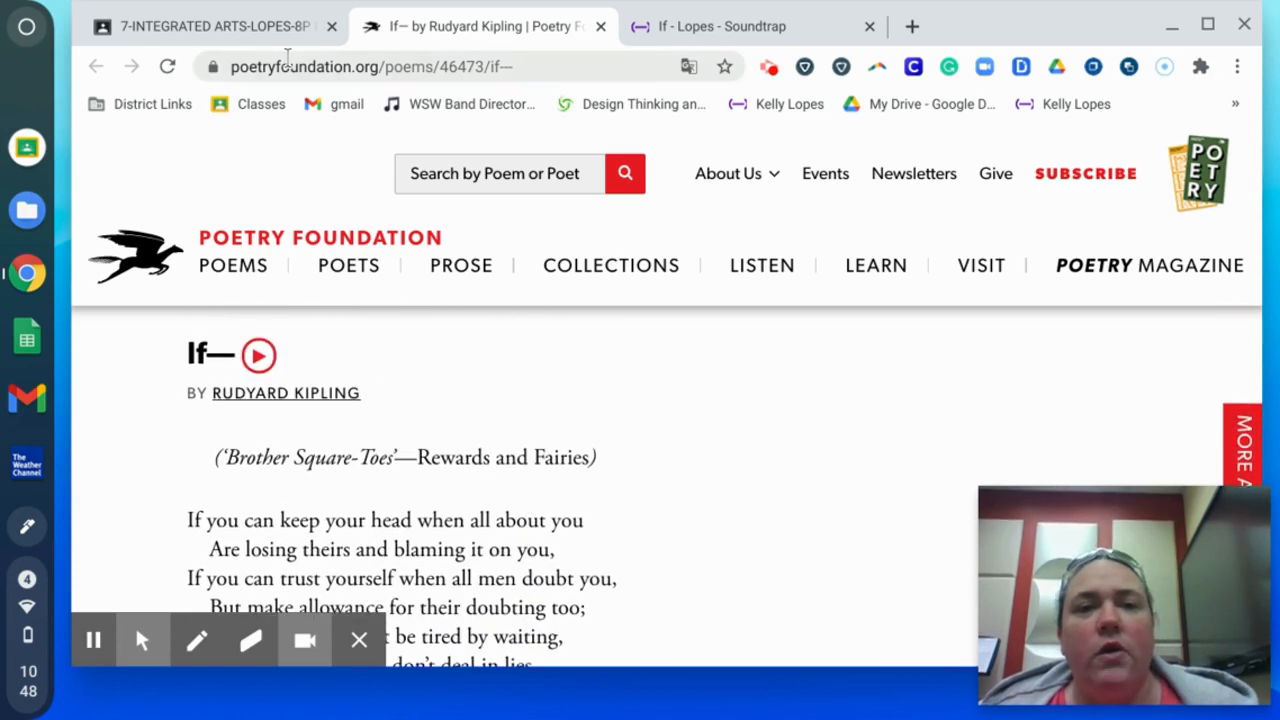
left_click(743, 28)
left_click(151, 218)
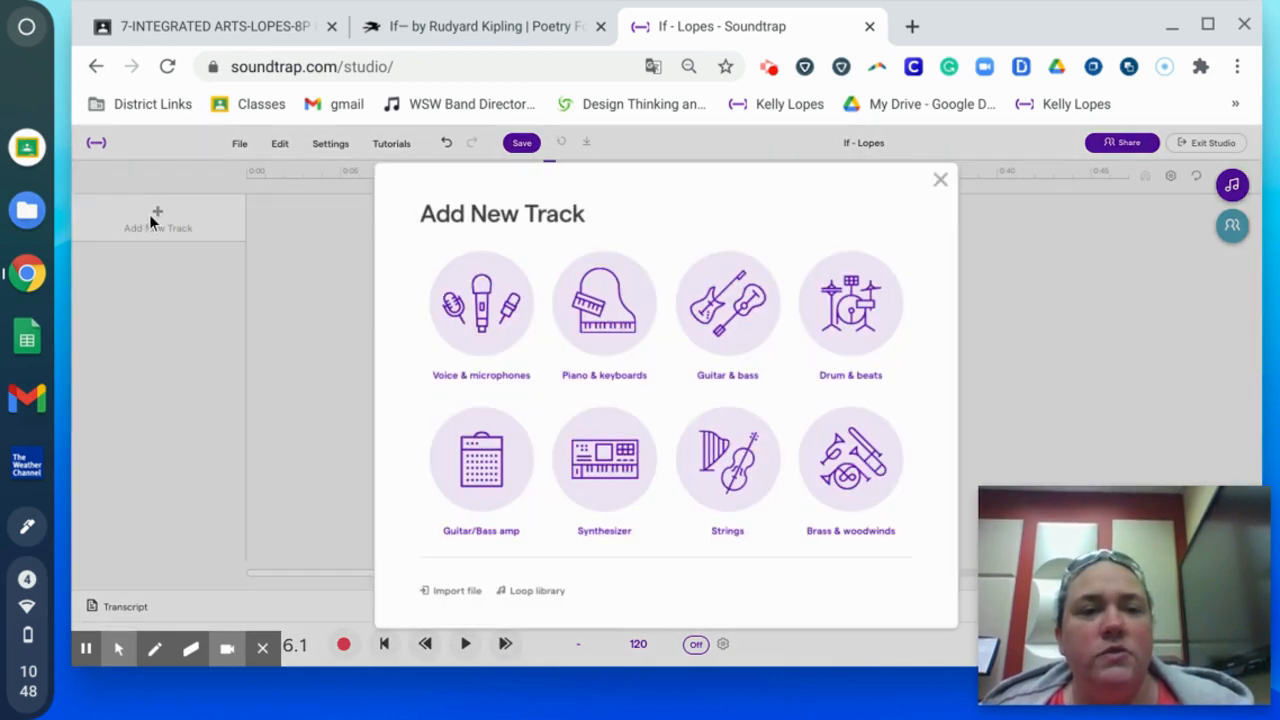
left_click(483, 312)
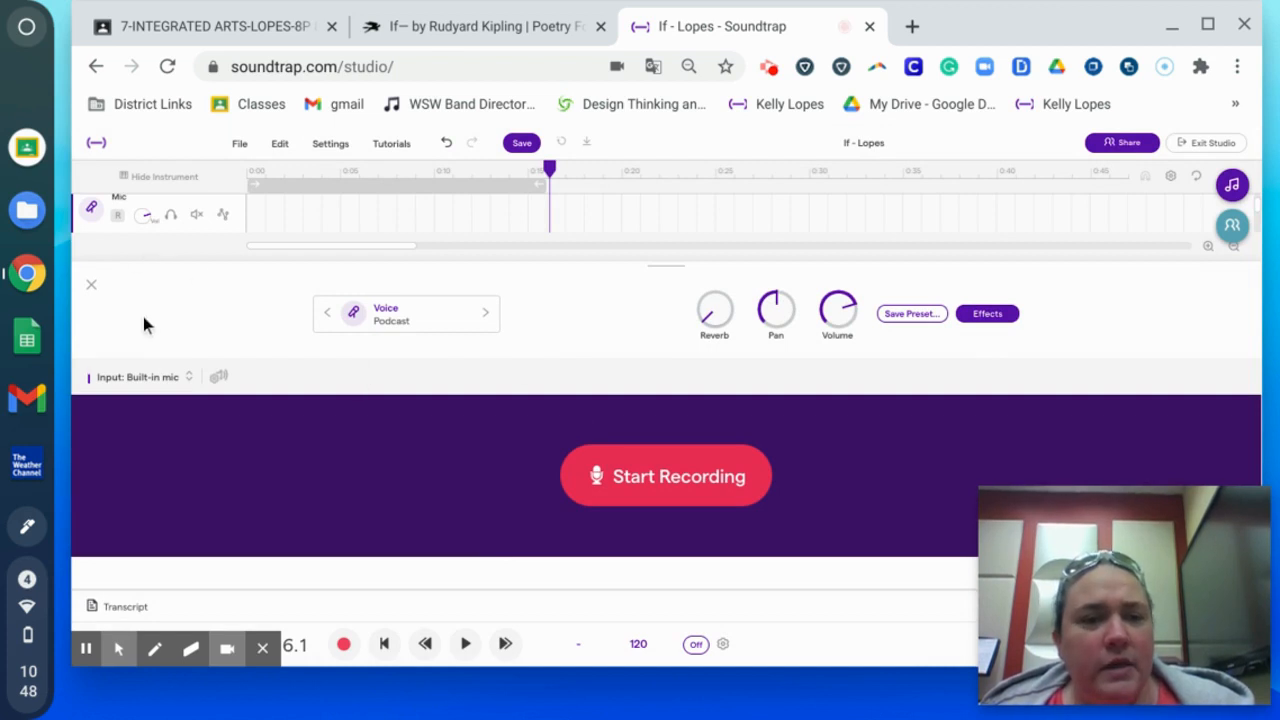
- Run the volume check for the built-in mic input and close the track's instrument settings
left_click(136, 385)
left_click(137, 380)
left_click(216, 377)
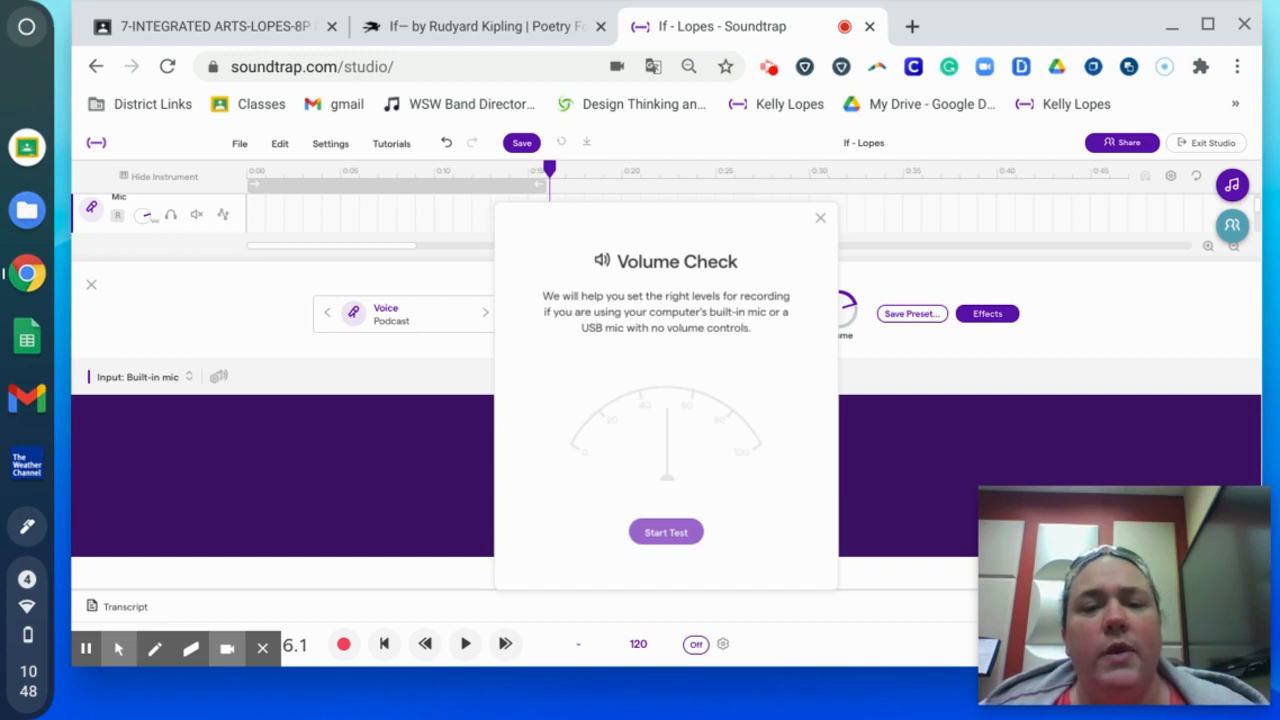
left_click(655, 535)
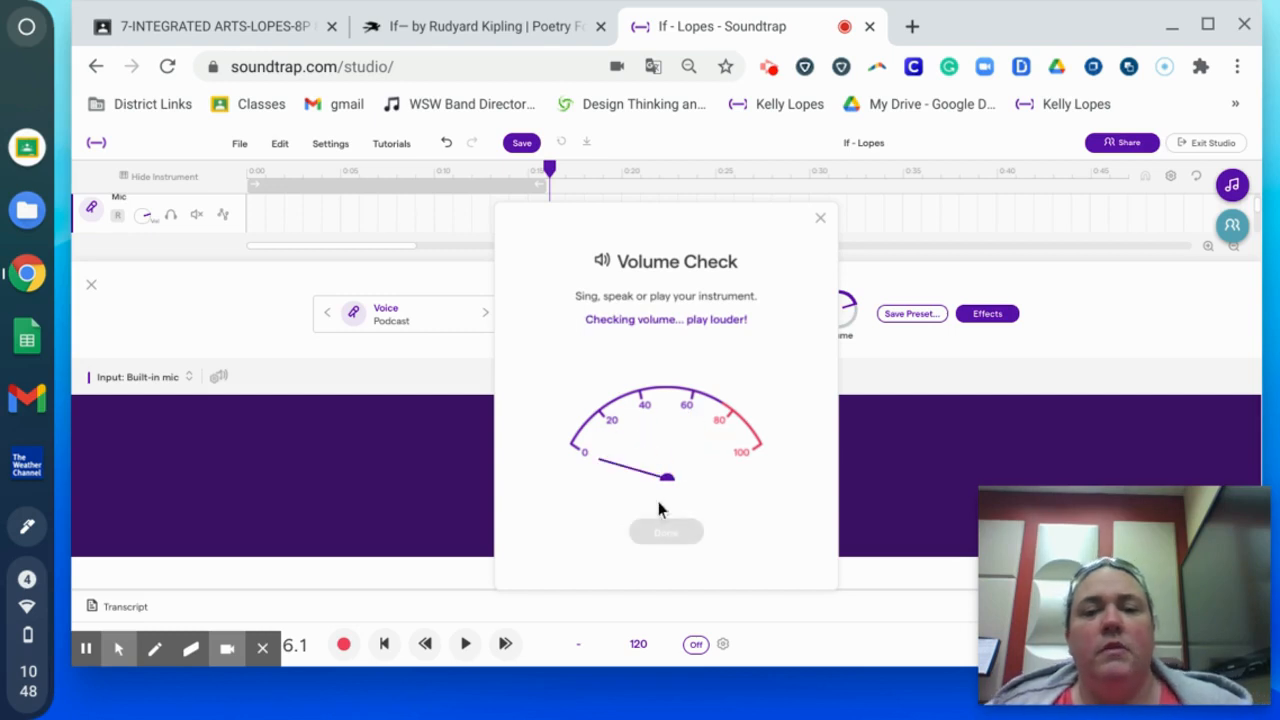
left_click(666, 540)
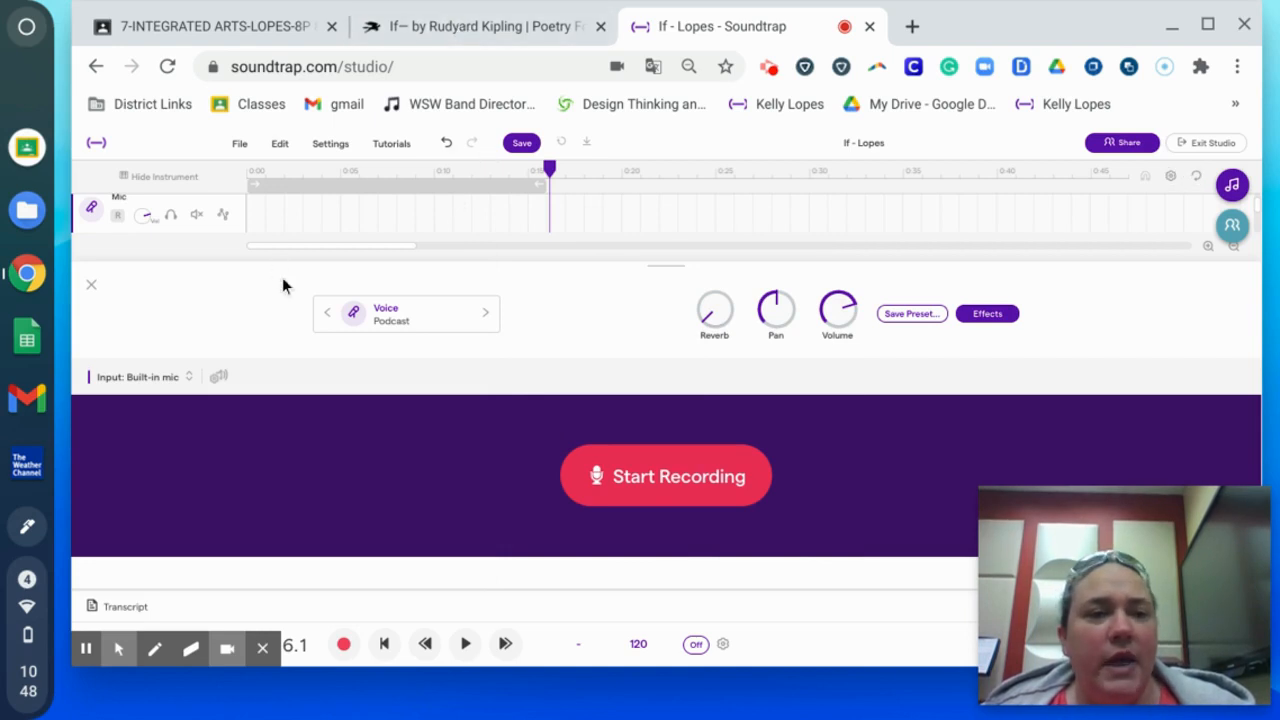
left_click(91, 286)
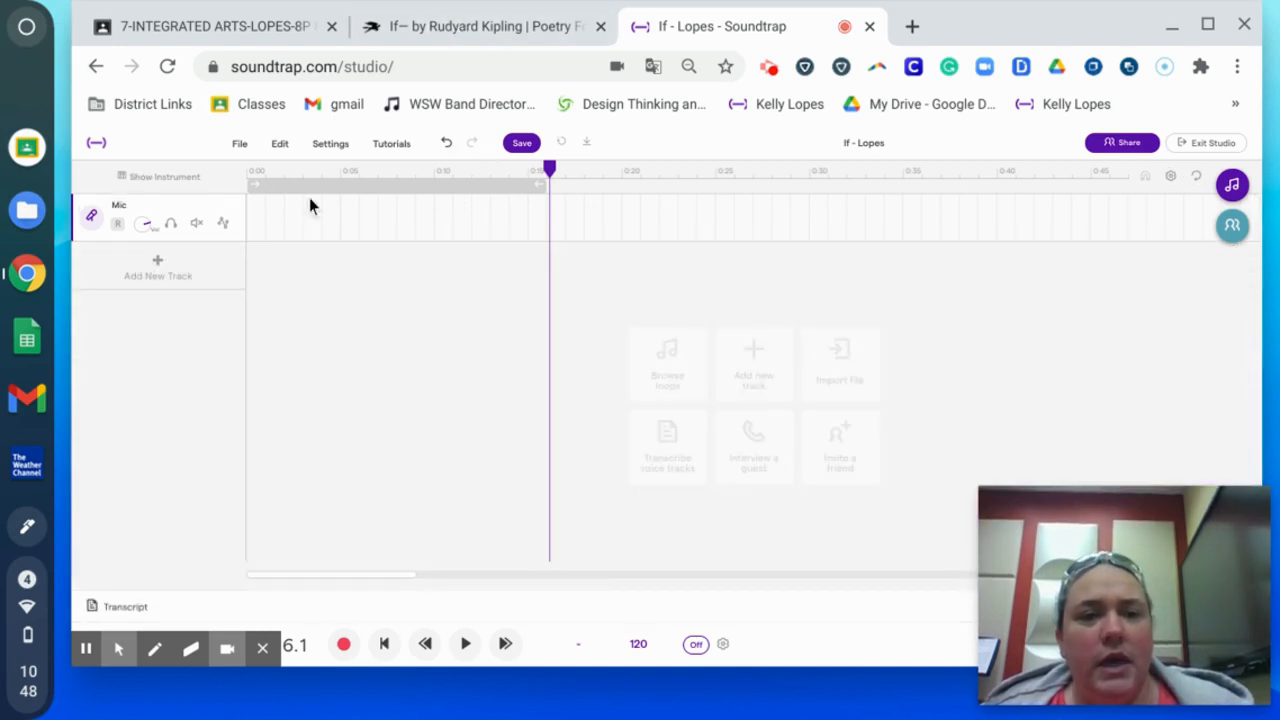
- Return the playhead to 0:00, arm the mic track for recording and rename it "Stanza 1"
left_click_drag(549, 168, 242, 172)
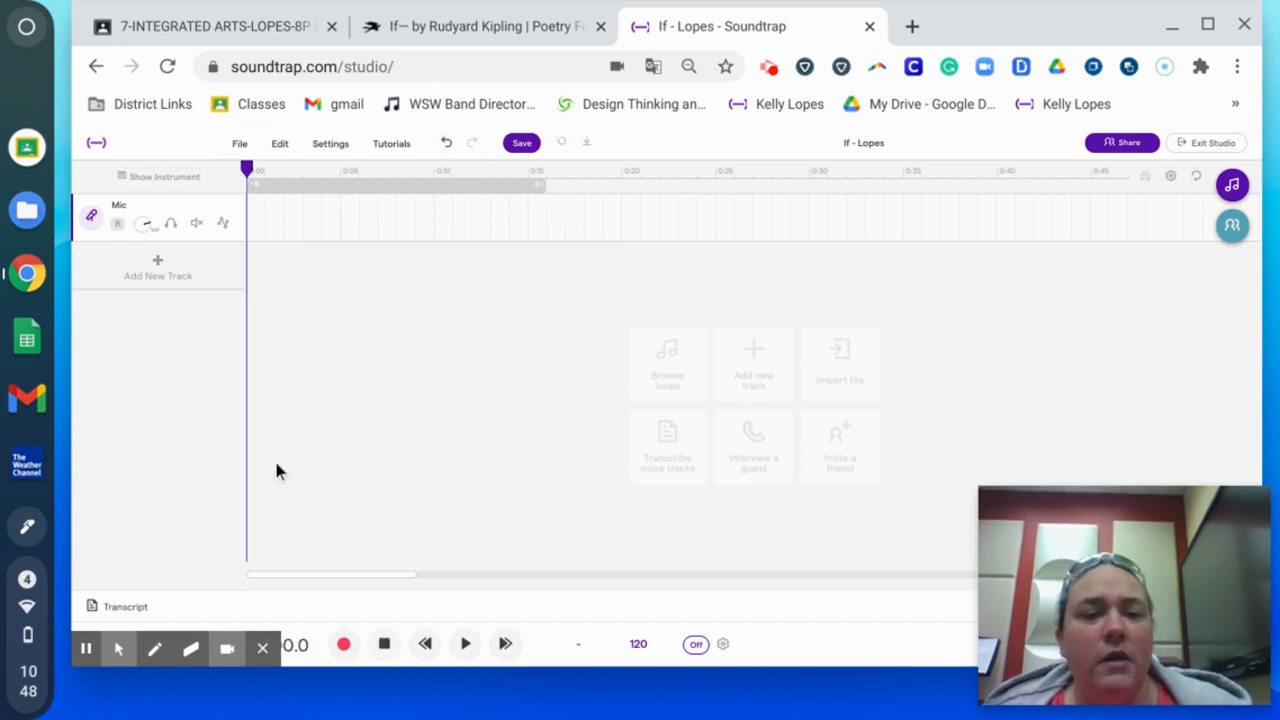
left_click(119, 226)
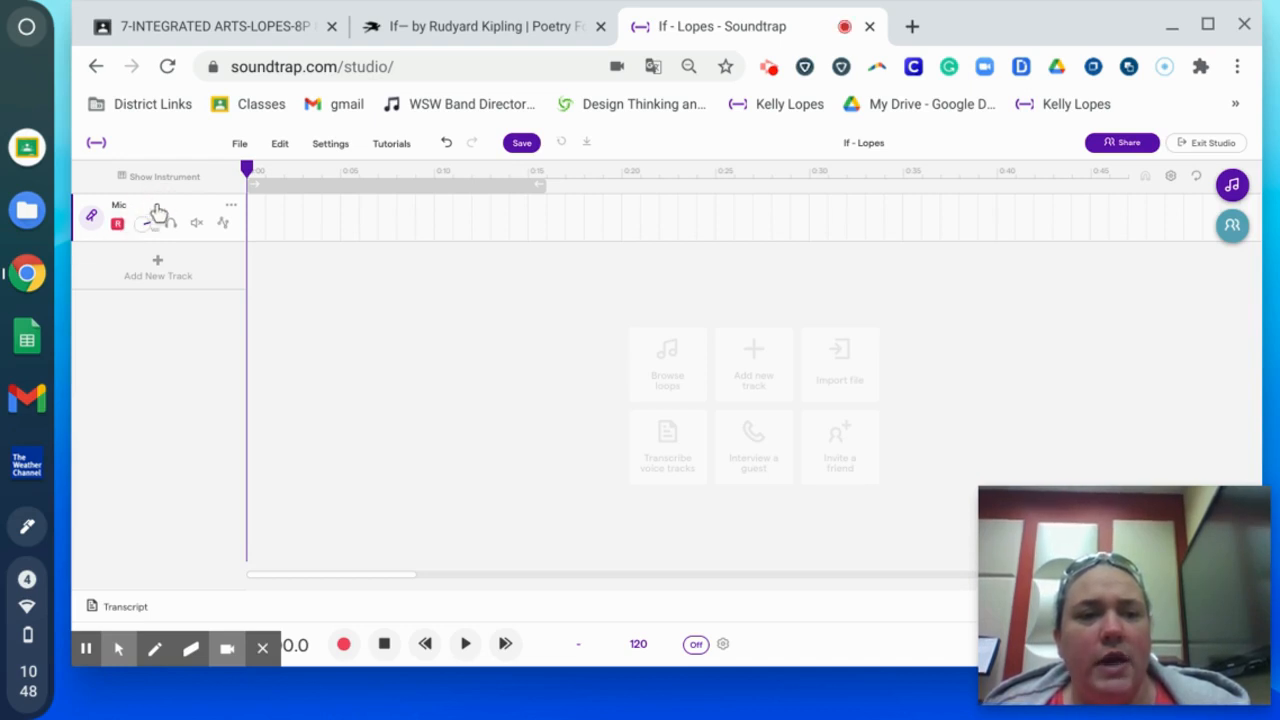
left_click(117, 208)
type("Stanza 1")
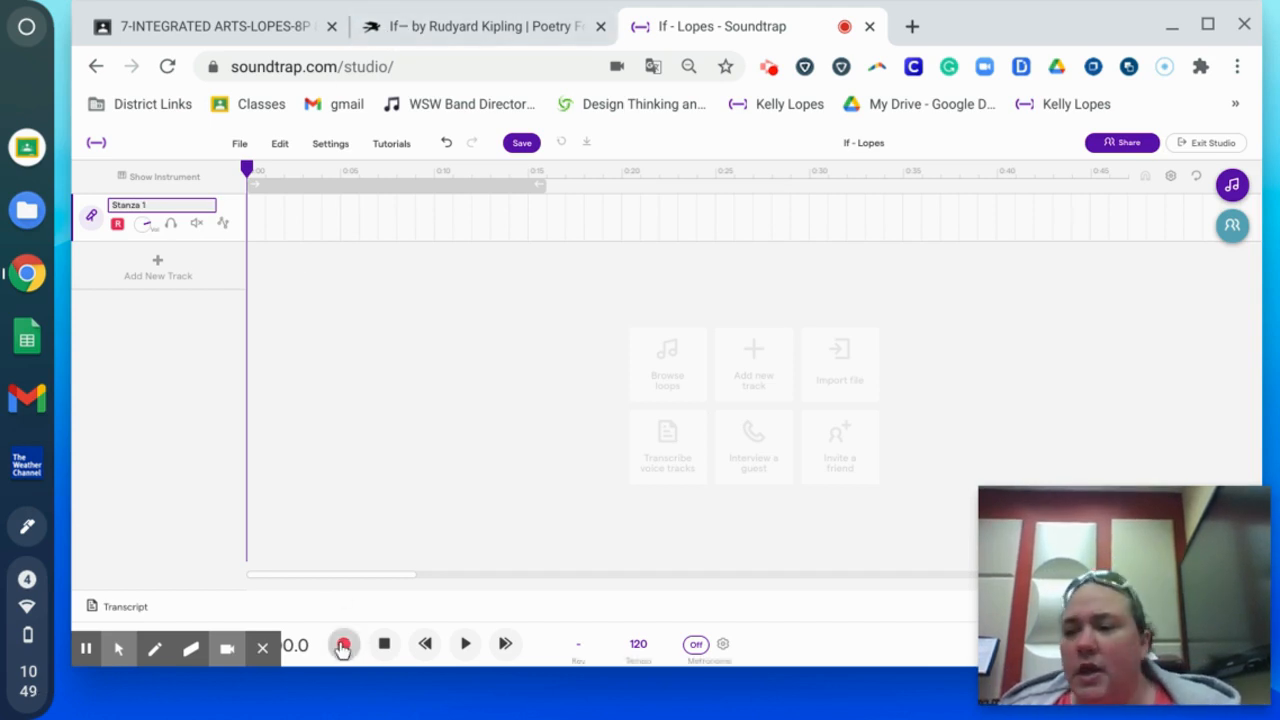
- Record a reading of the first stanza of "If—" onto the Stanza 1 track, following the text on the Poetry Foundation page
left_click(343, 648)
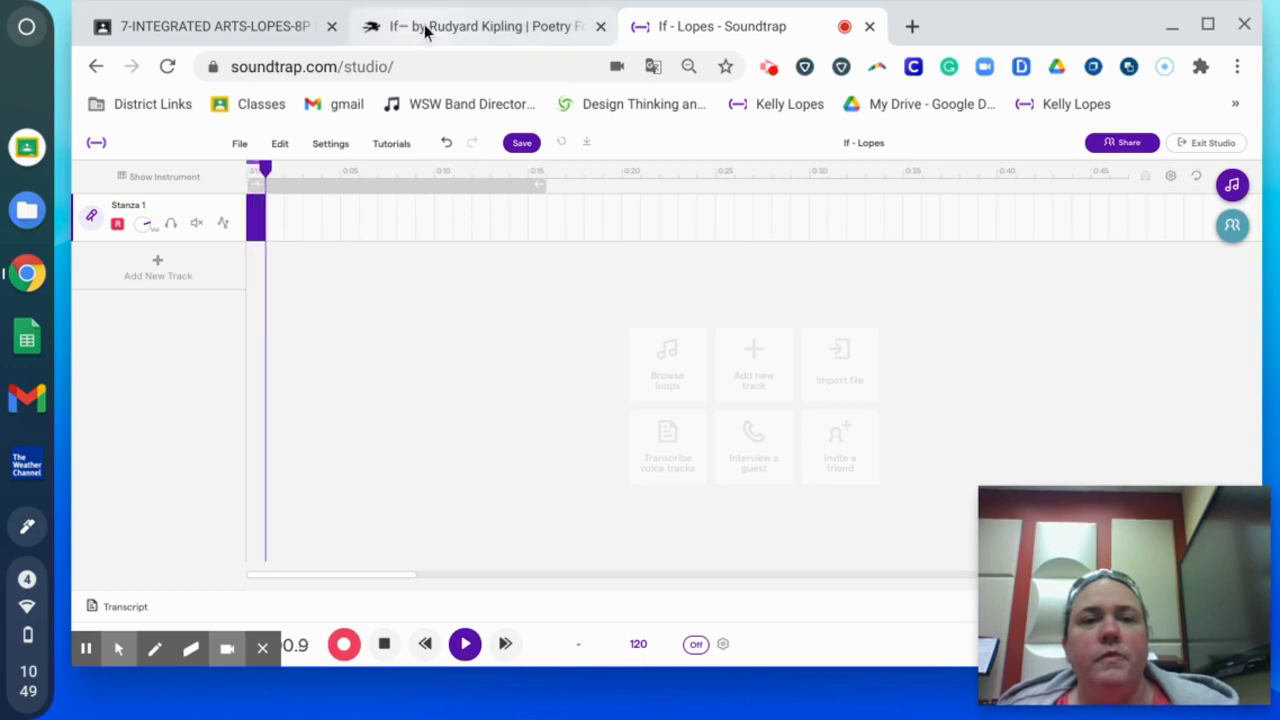
left_click(423, 29)
scroll(608, 429, "down", 1)
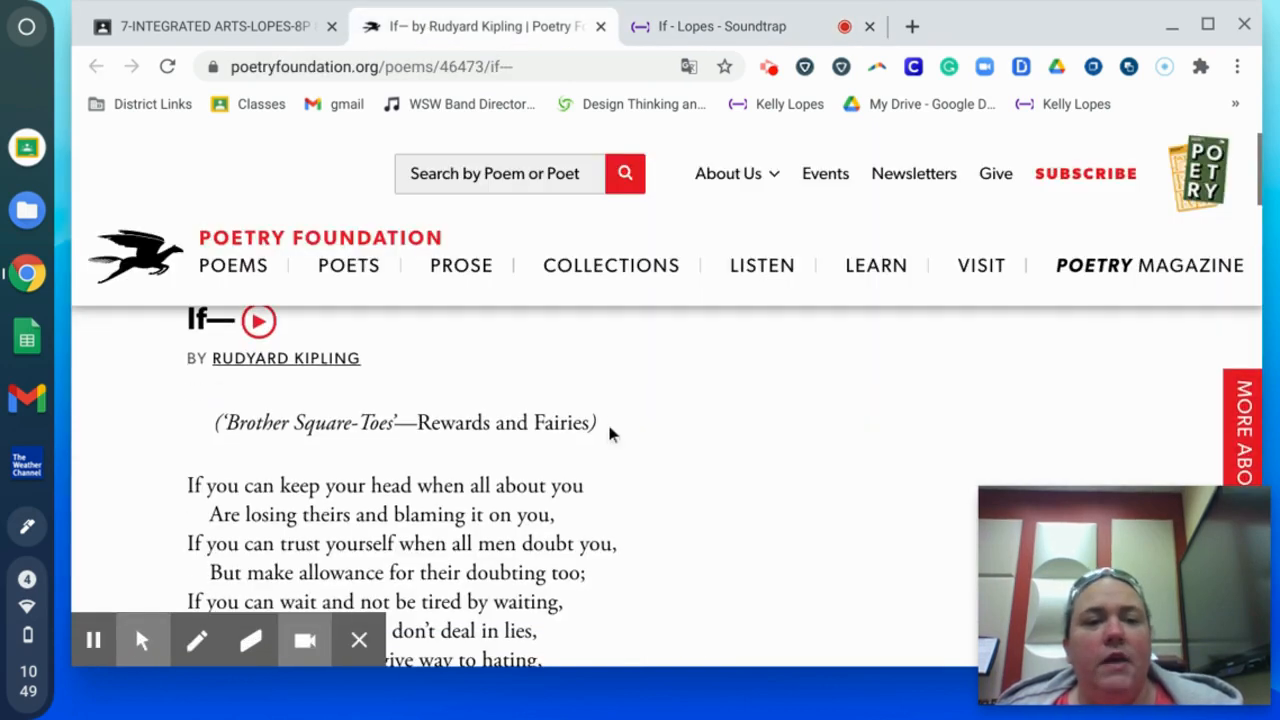
scroll(773, 428, "down", 1)
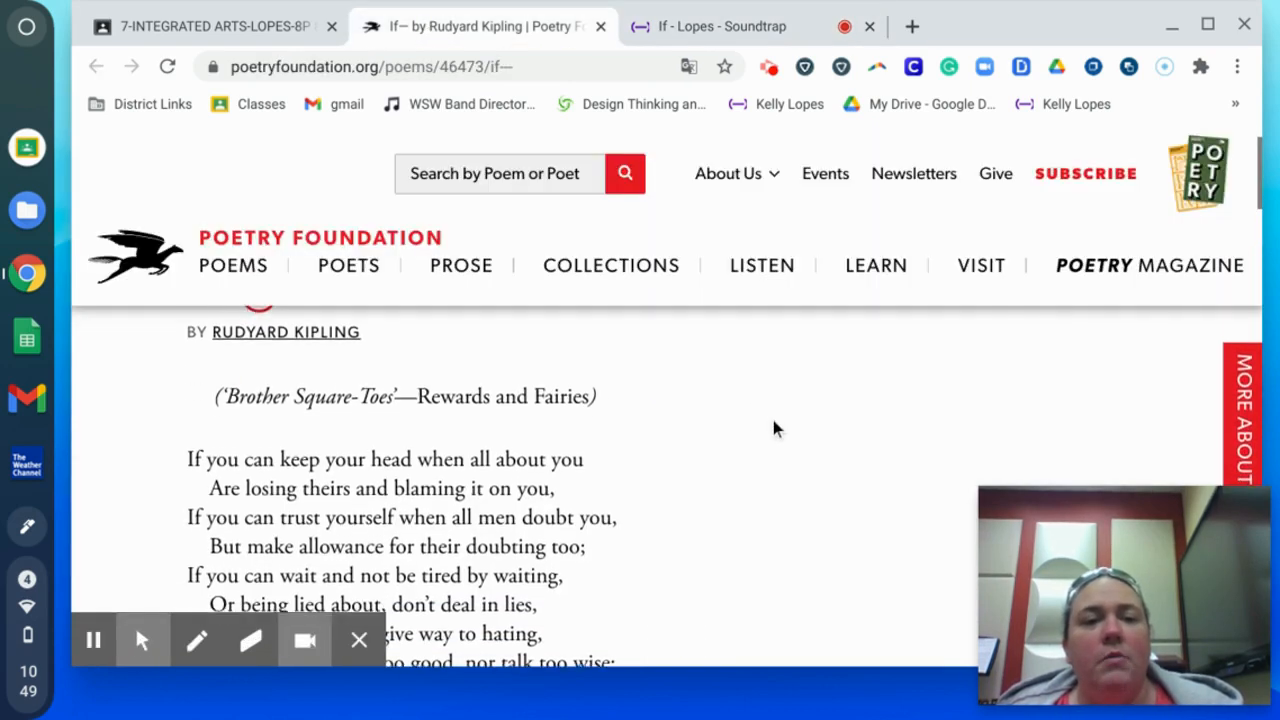
scroll(773, 428, "down", 3)
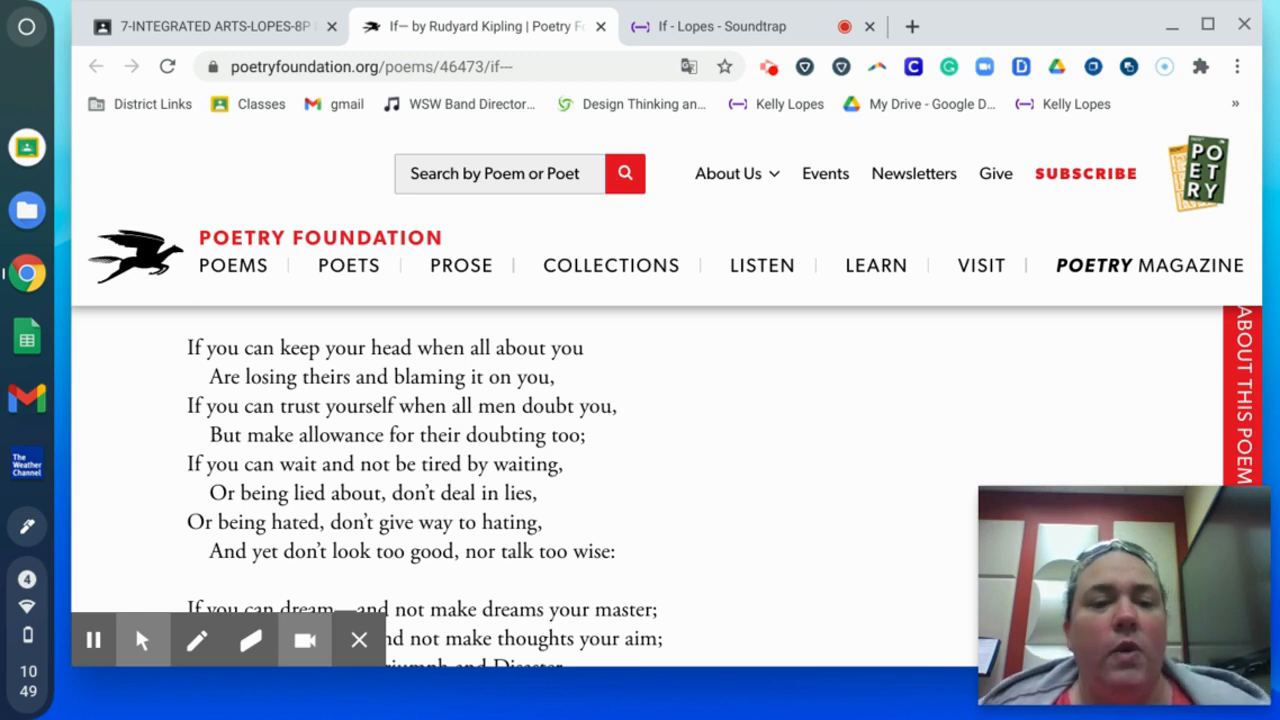
left_click(731, 34)
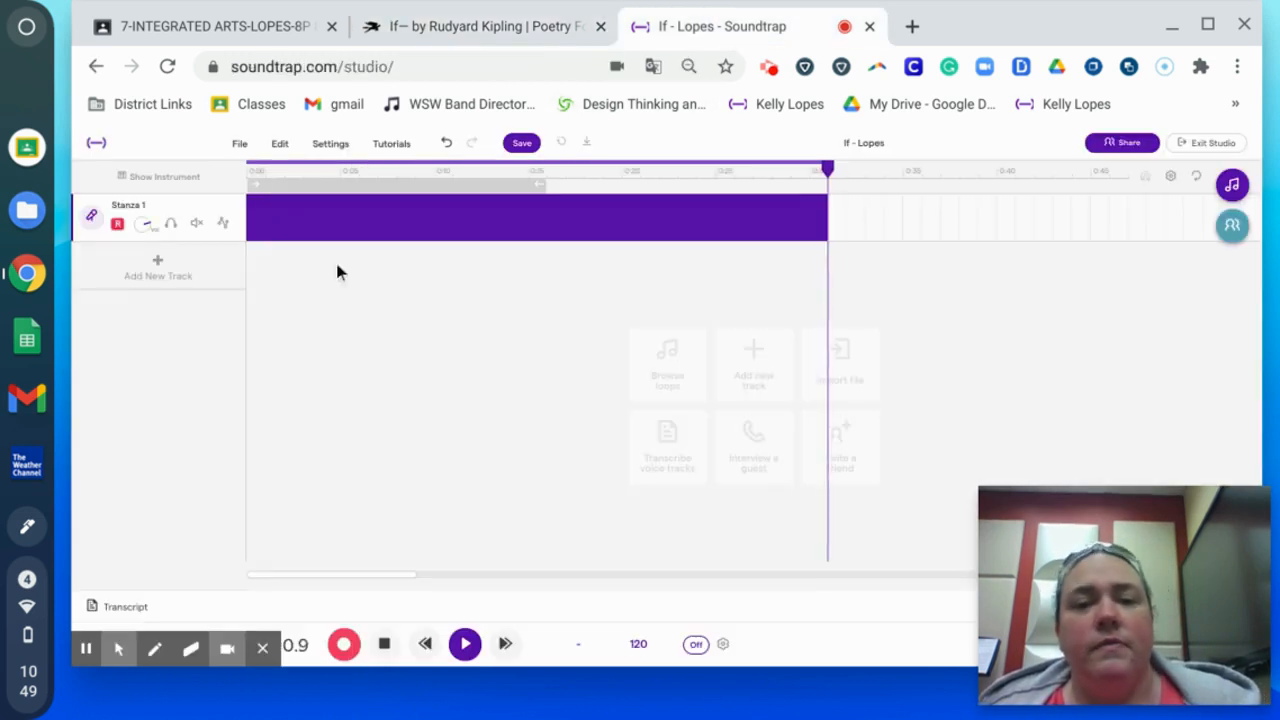
left_click(384, 644)
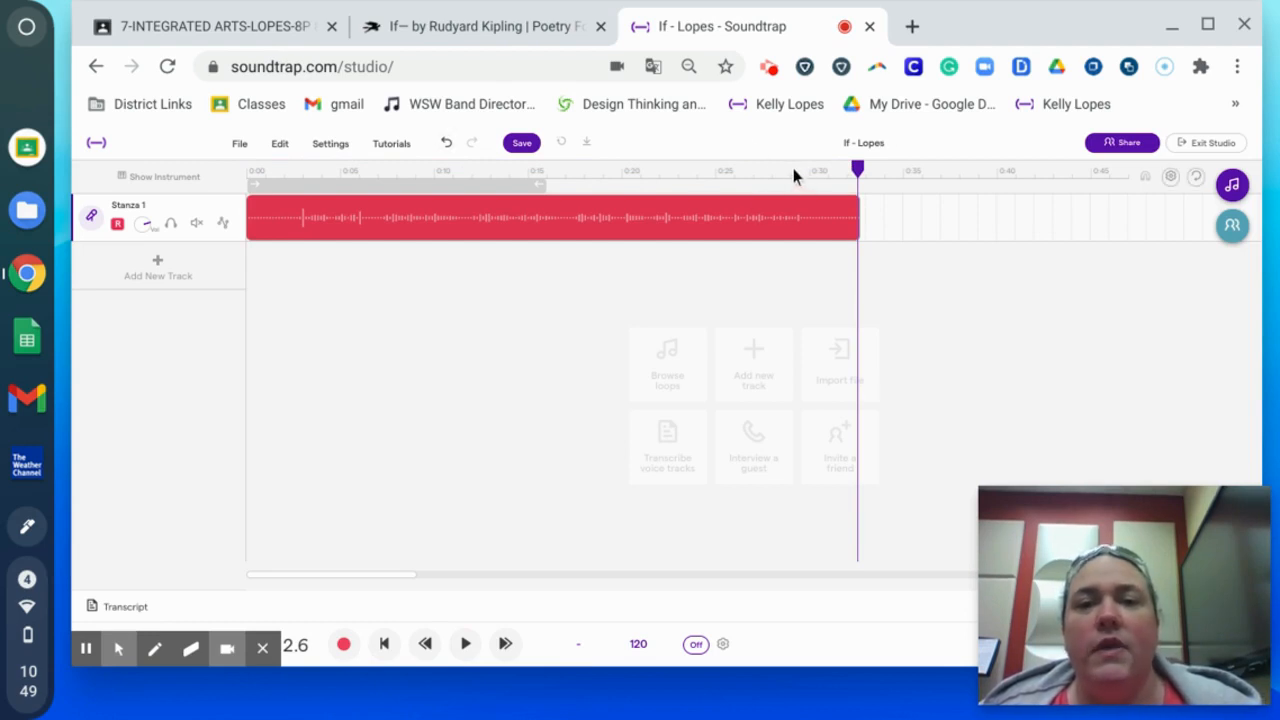
- Play the last seconds of the Stanza 1 recording and trim the silence off its end at about 0:30
left_click(765, 178)
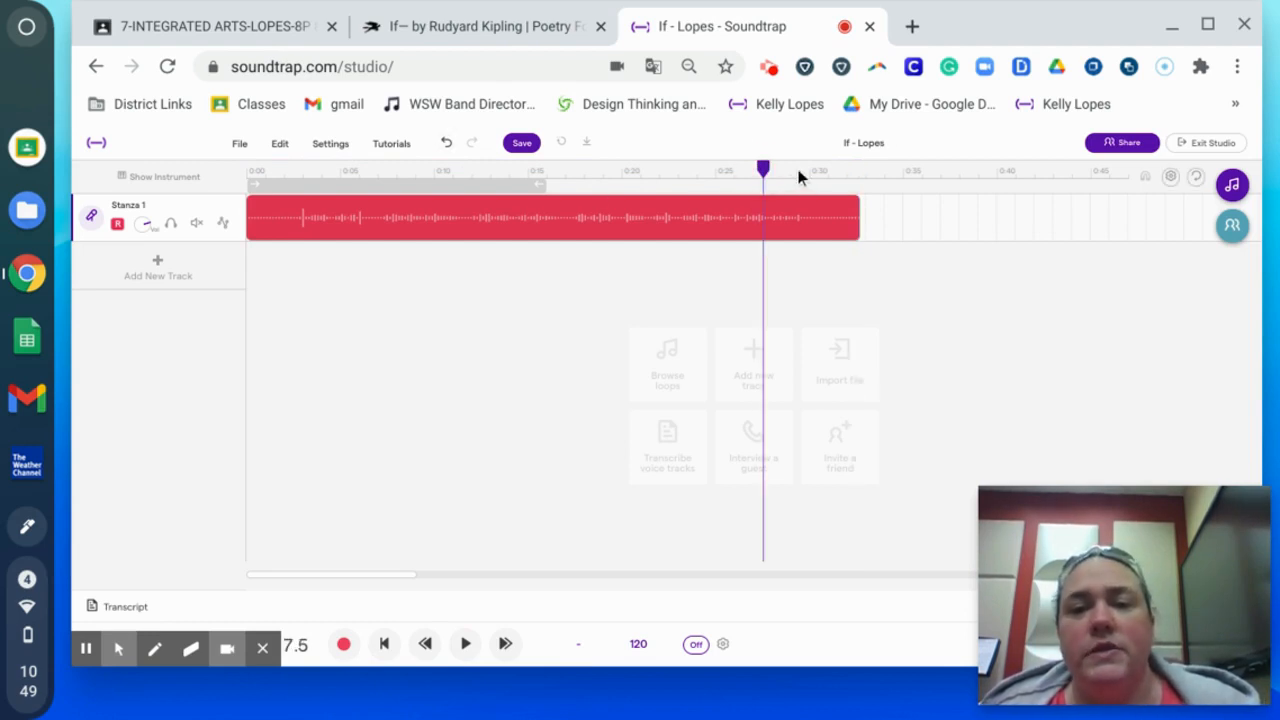
key("space")
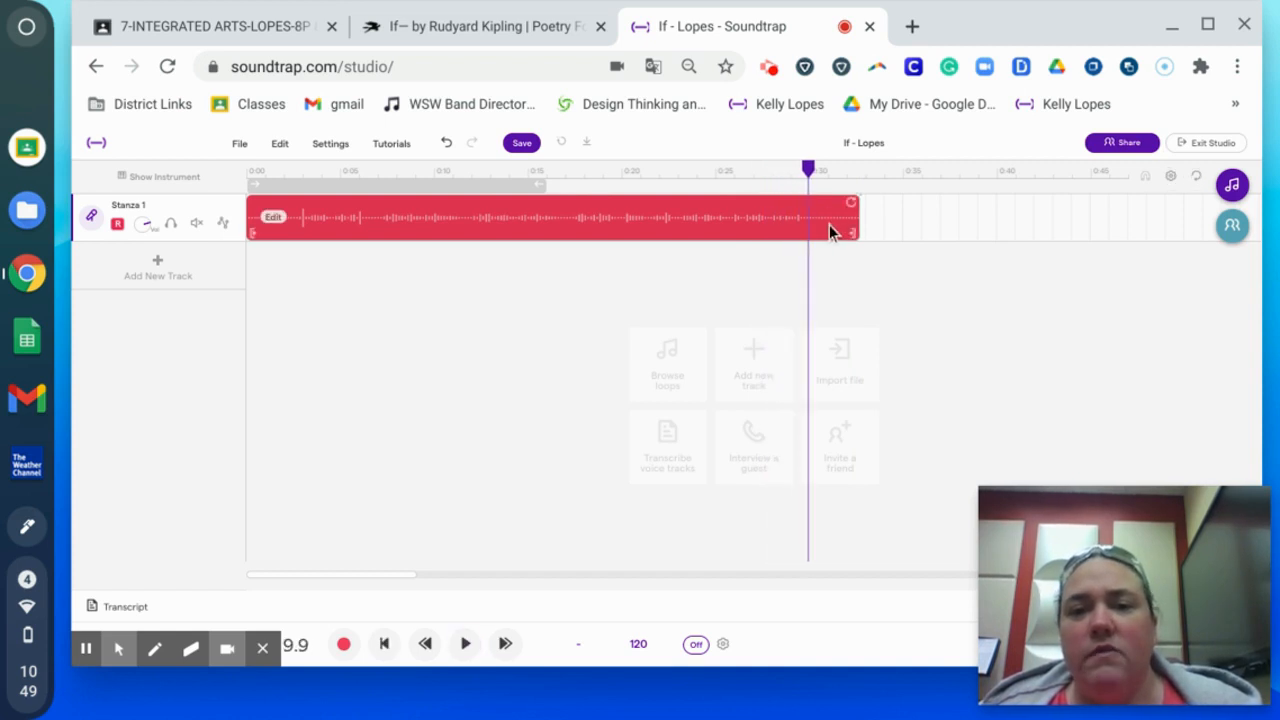
left_click_drag(854, 228, 813, 229)
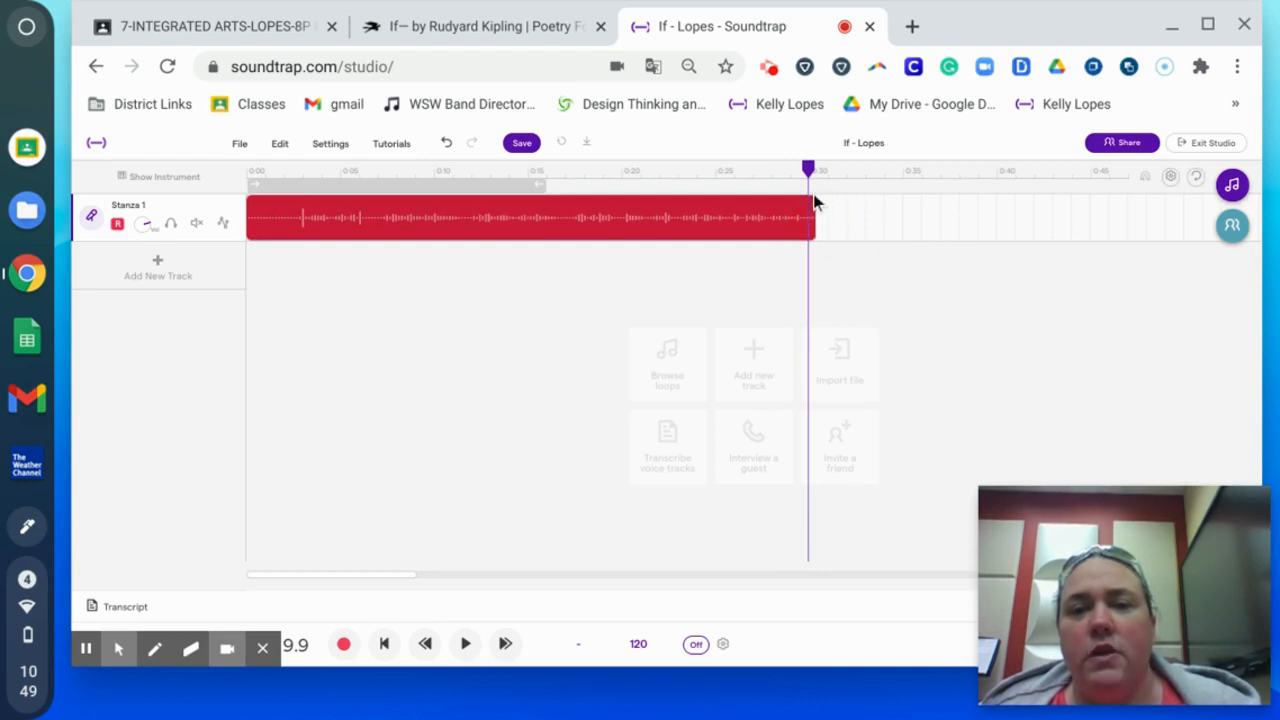
left_click_drag(813, 233, 808, 233)
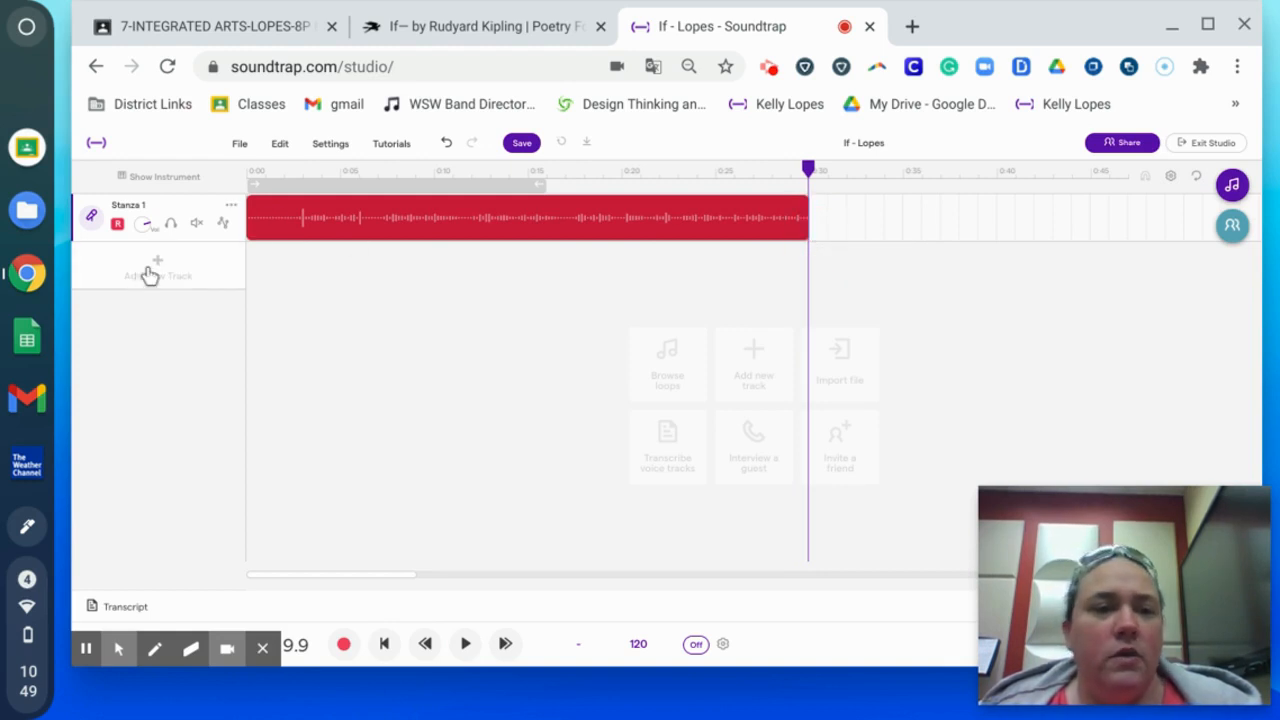
- Play the opening of the Stanza 1 recording and trim the silence before the speech, up to about 2.6 seconds
left_click(250, 175)
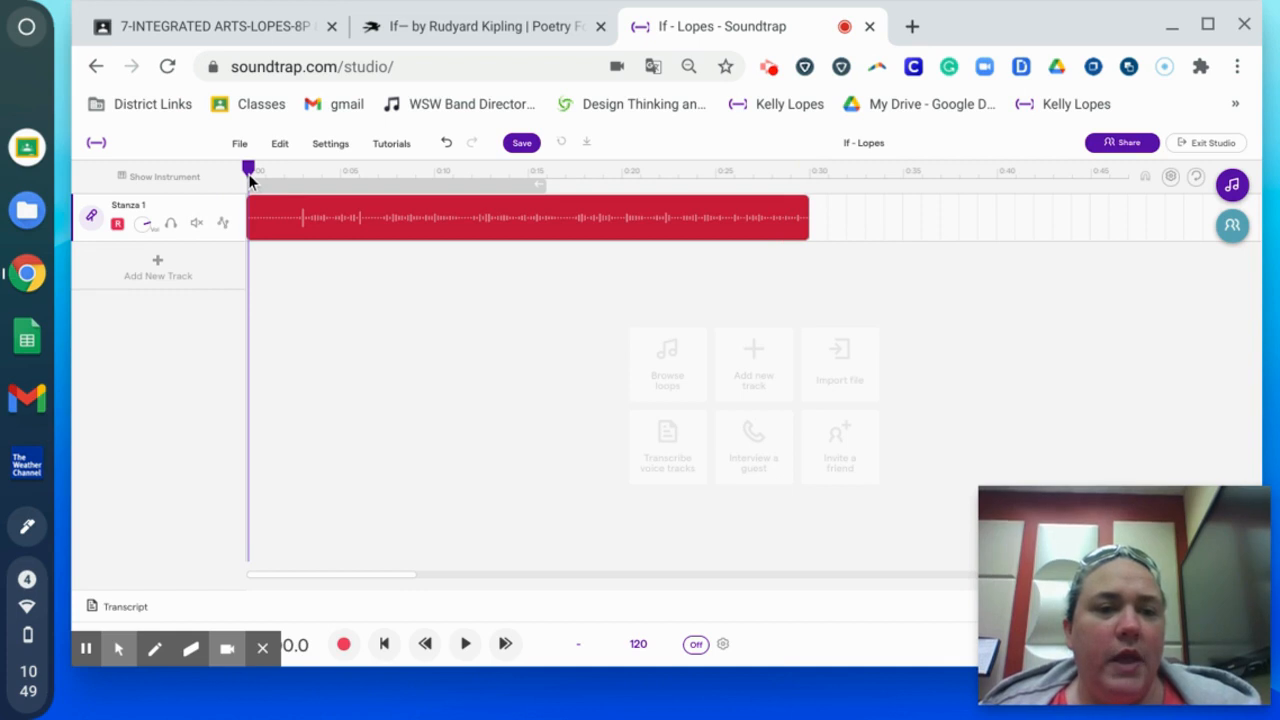
key("space")
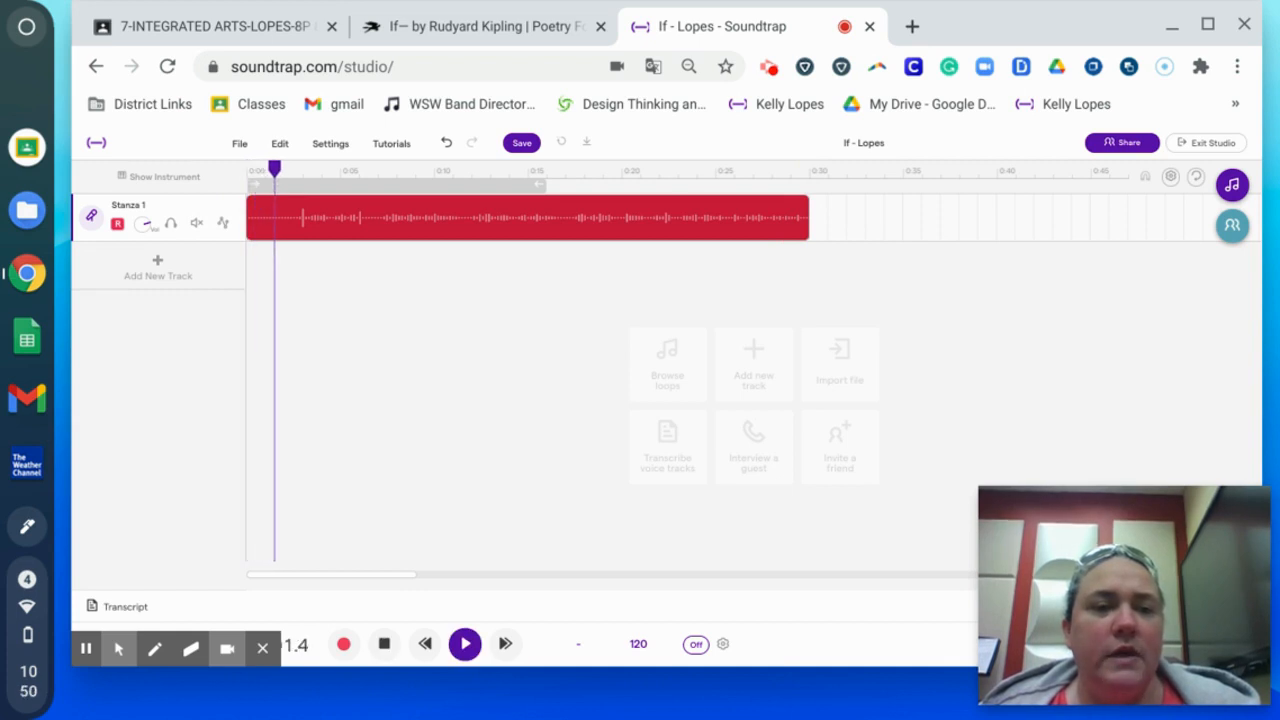
key("space")
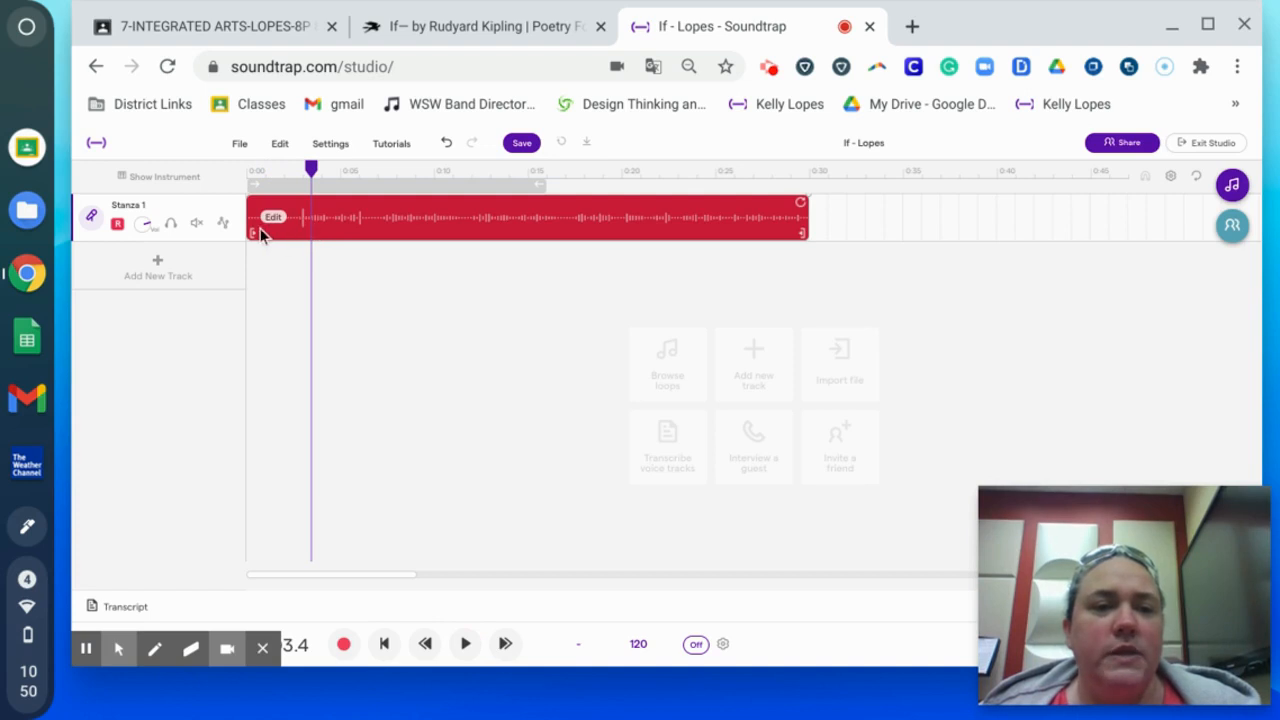
left_click_drag(252, 234, 299, 235)
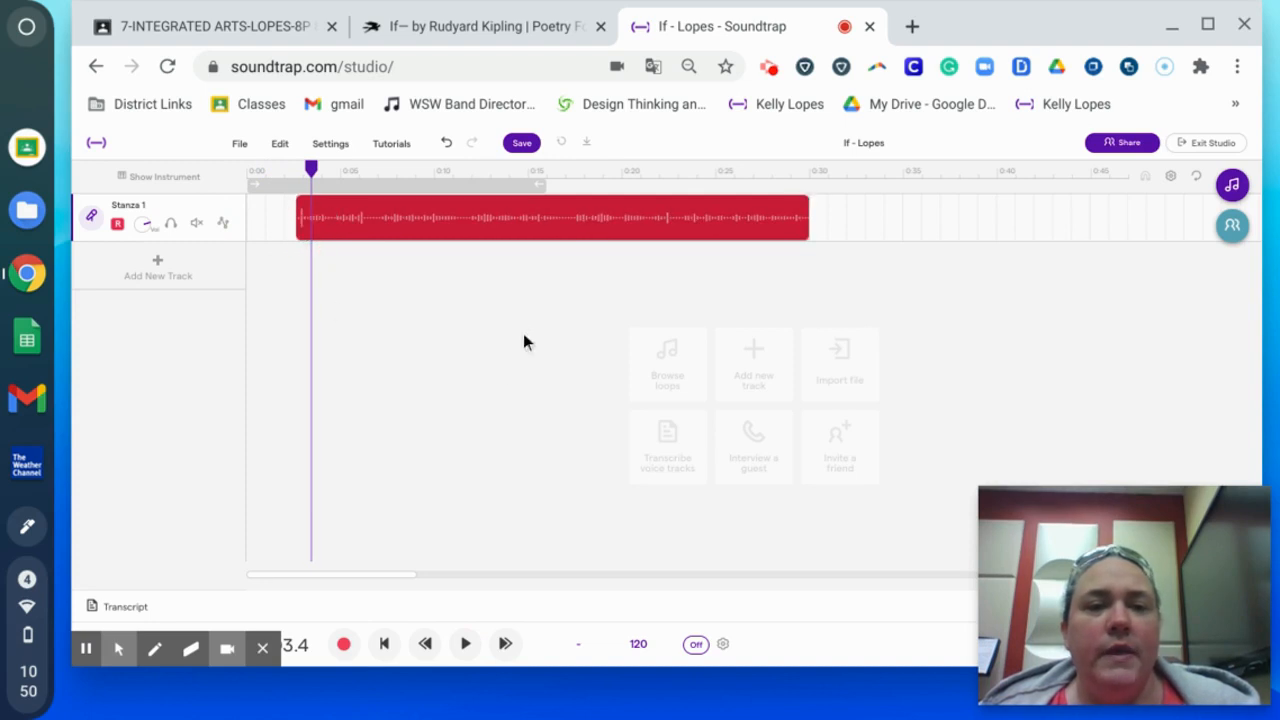
- Move the trimmed Stanza 1 clip so that it begins at 0:00 on the timeline
left_click(491, 266)
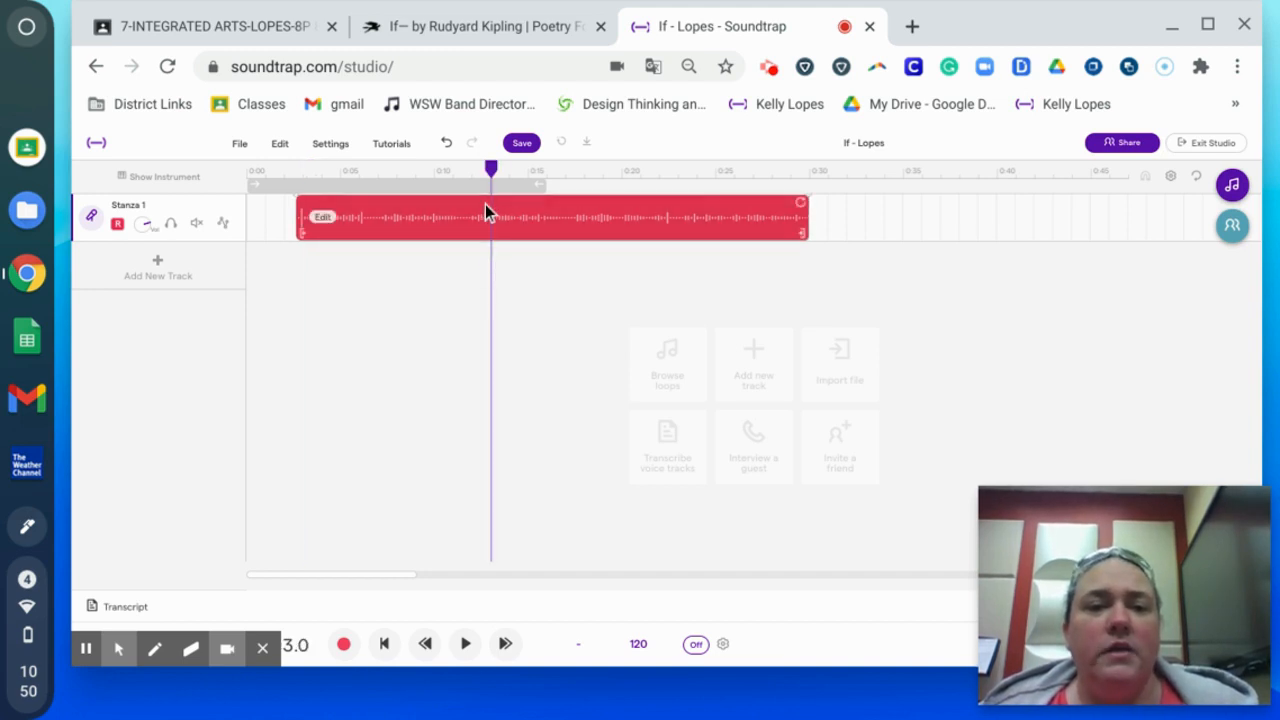
left_click_drag(485, 212, 423, 212)
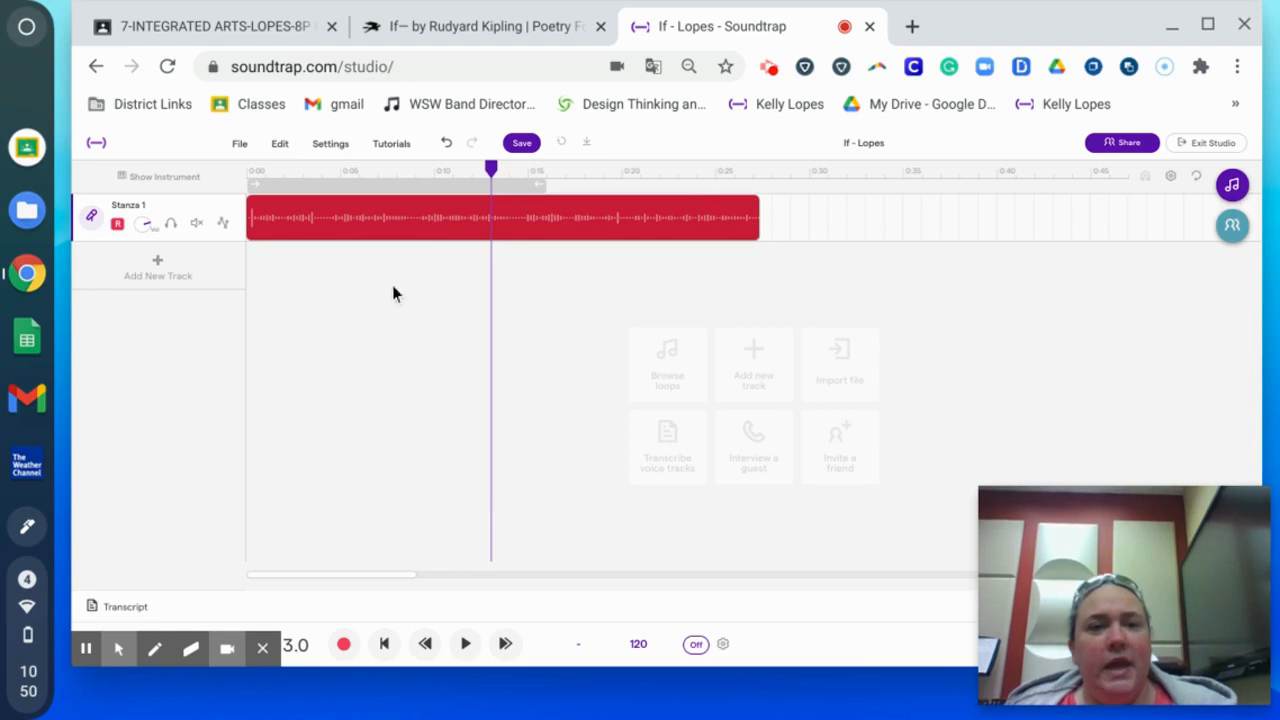
left_click_drag(490, 168, 488, 168)
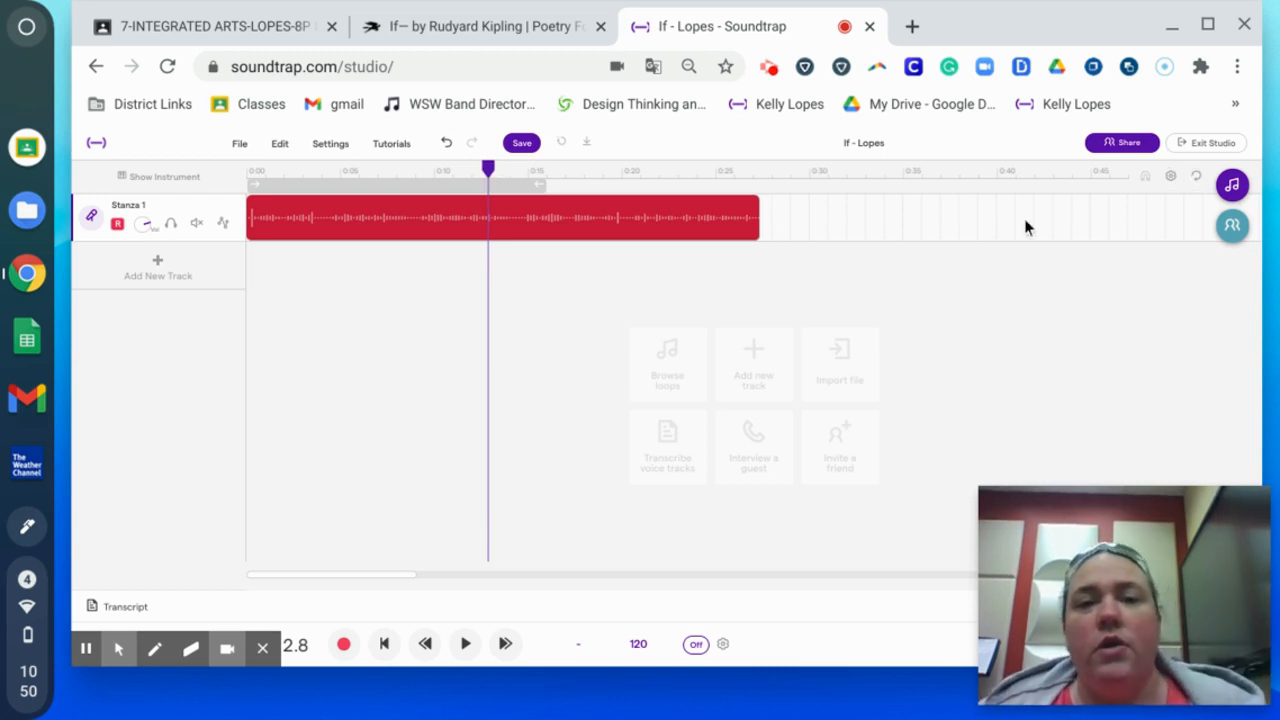
- Position the playhead just after the Stanza 1 clip and add a new voice track with the Space Face preset
left_click_drag(657, 172, 766, 172)
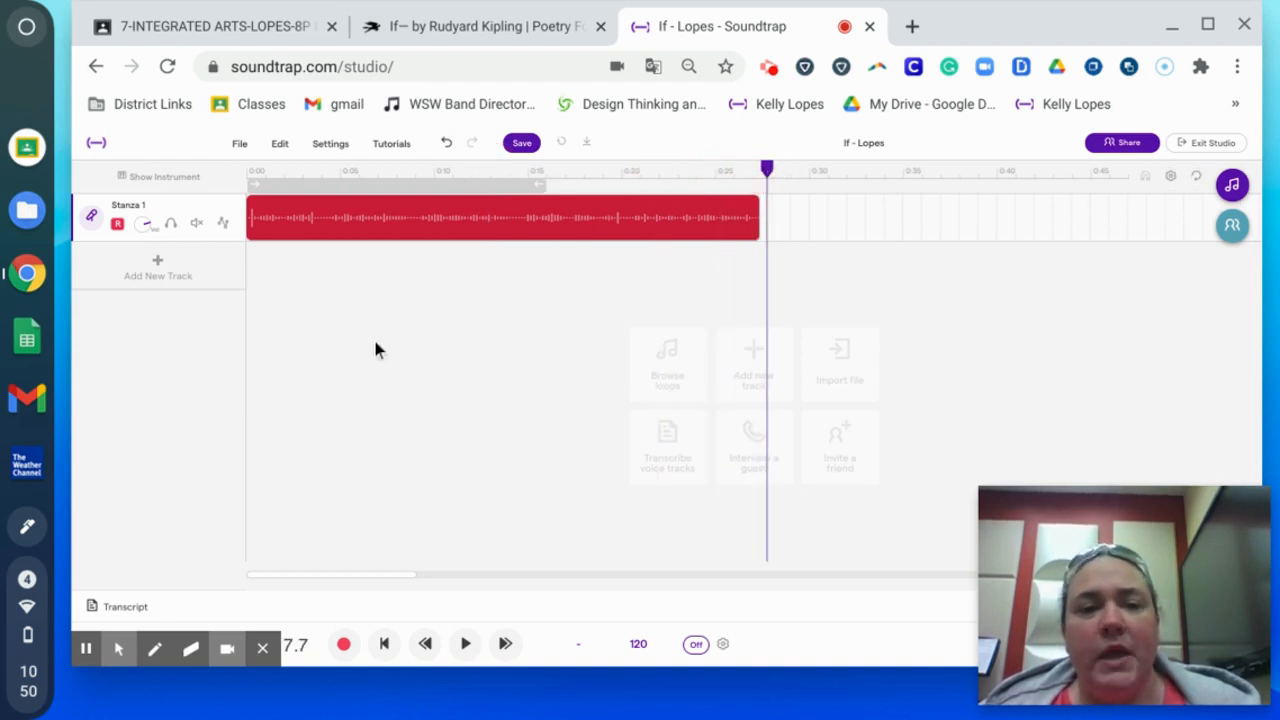
left_click(157, 275)
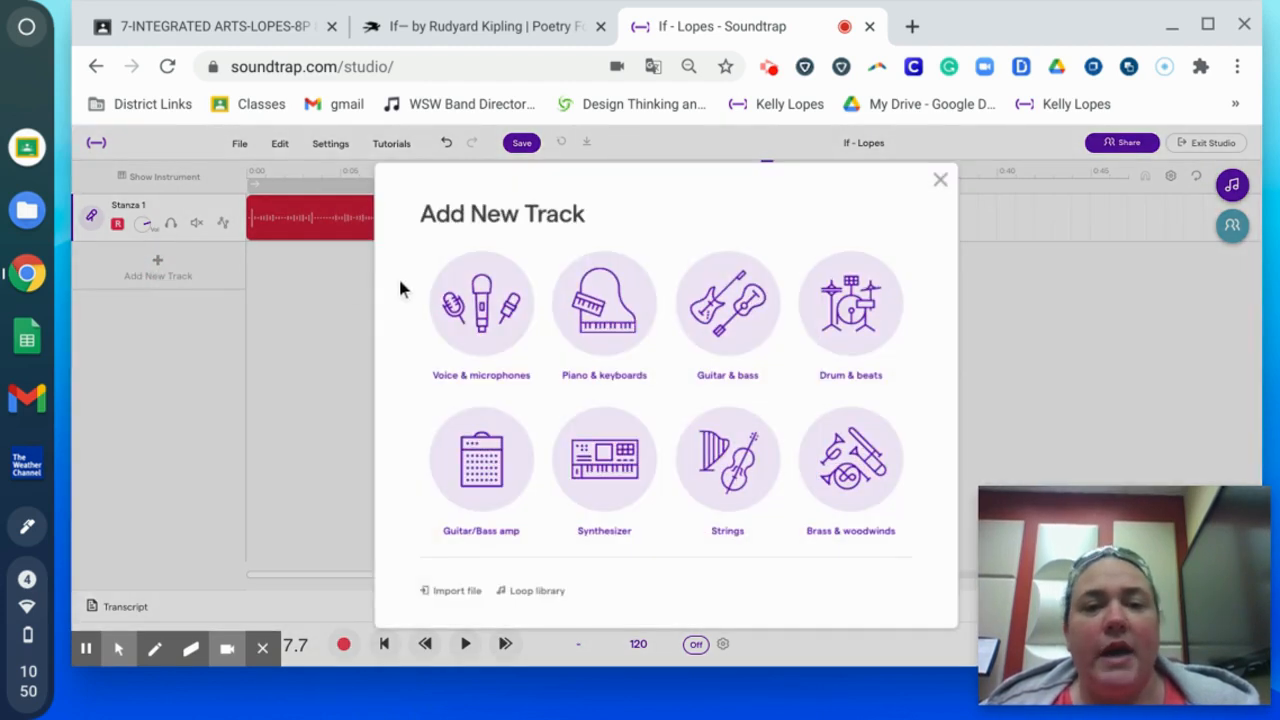
left_click(470, 300)
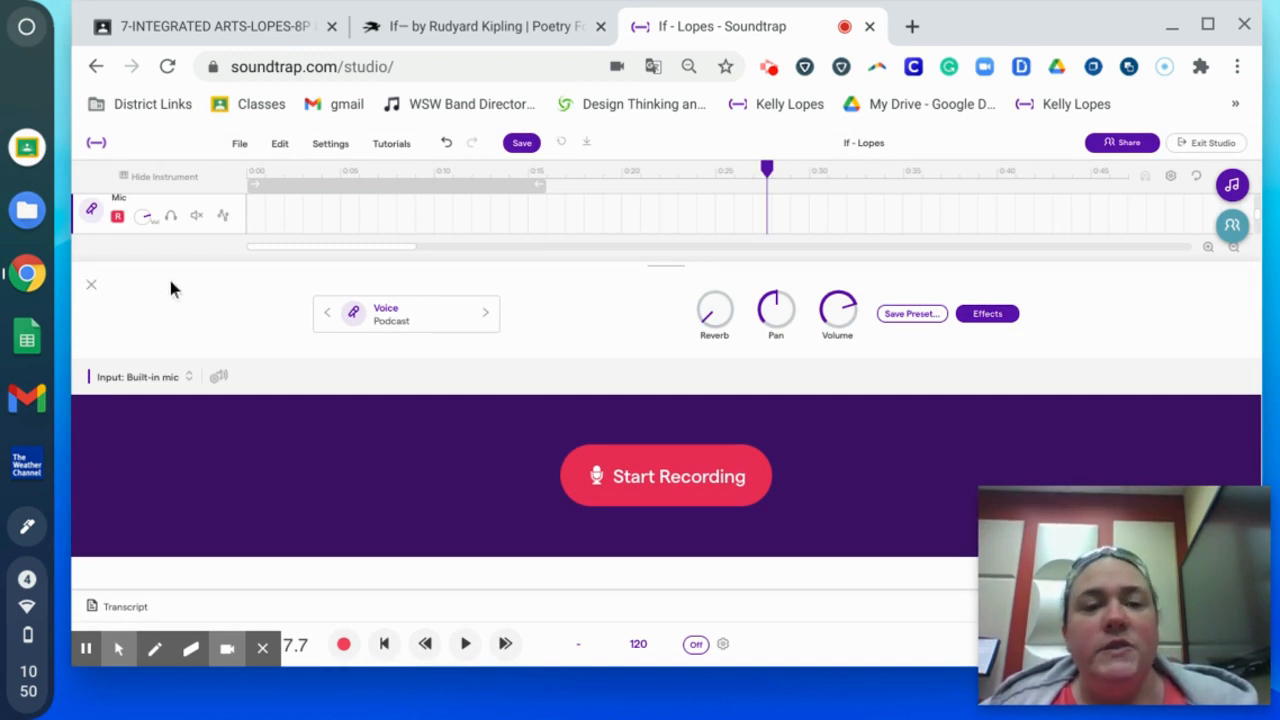
left_click(487, 317)
left_click(487, 318)
left_click(487, 318)
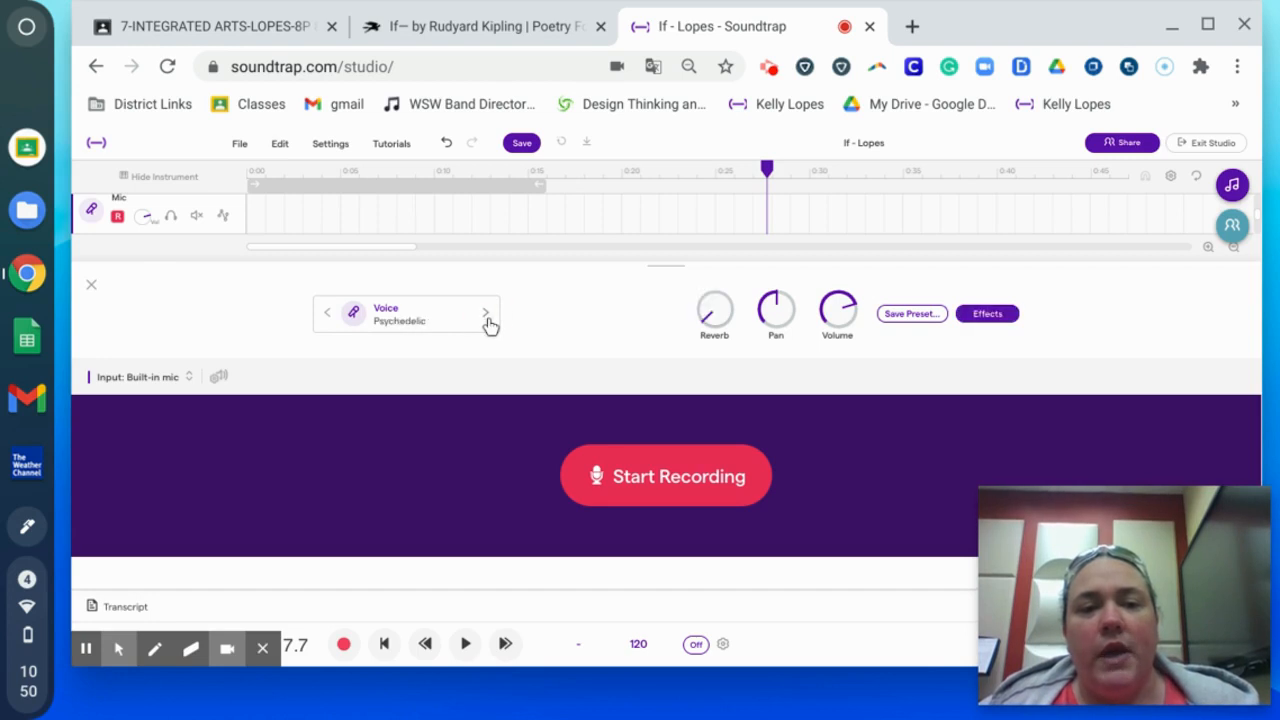
left_click(487, 317)
left_click(487, 317)
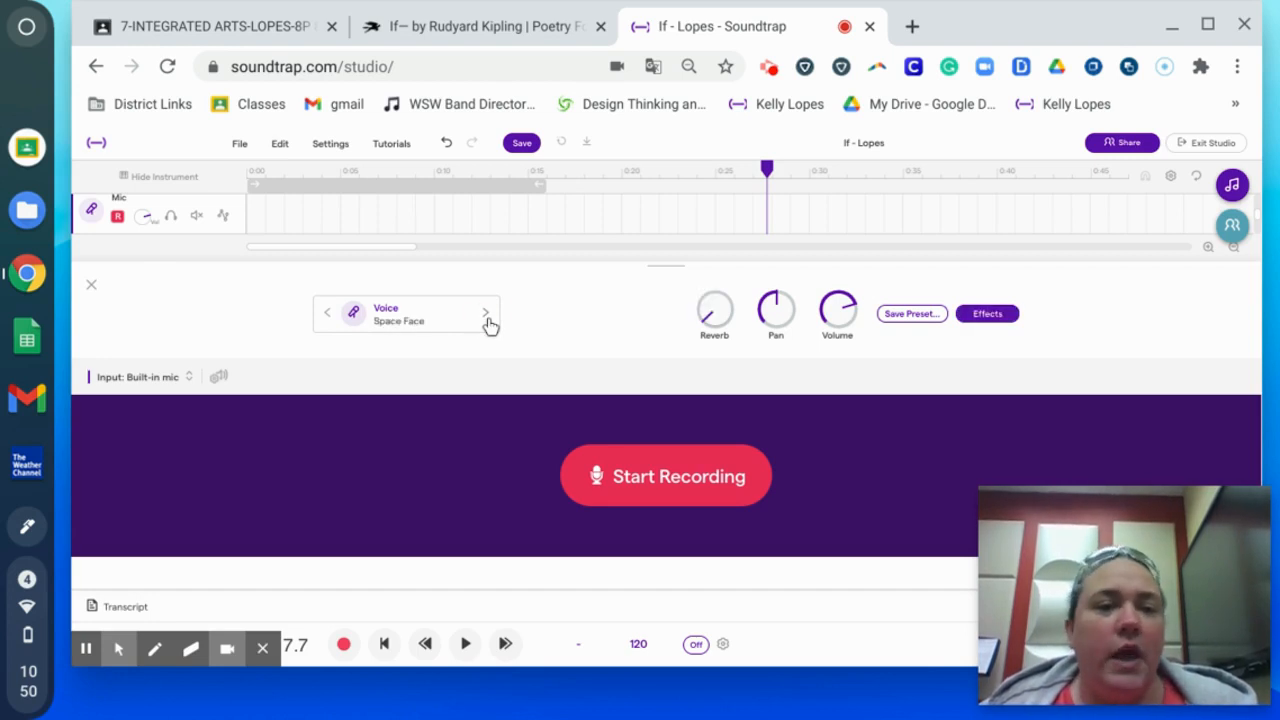
left_click(90, 287)
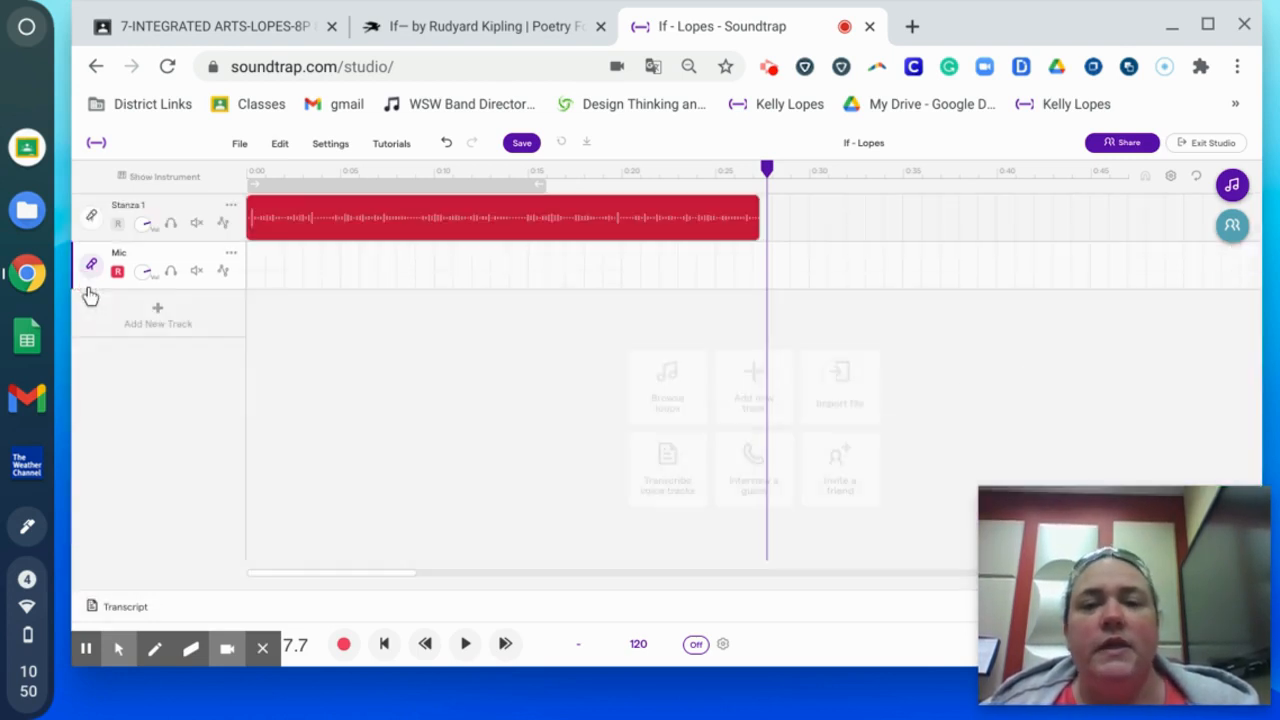
- Rename the new Mic track as Stanza 2
double_click(120, 254)
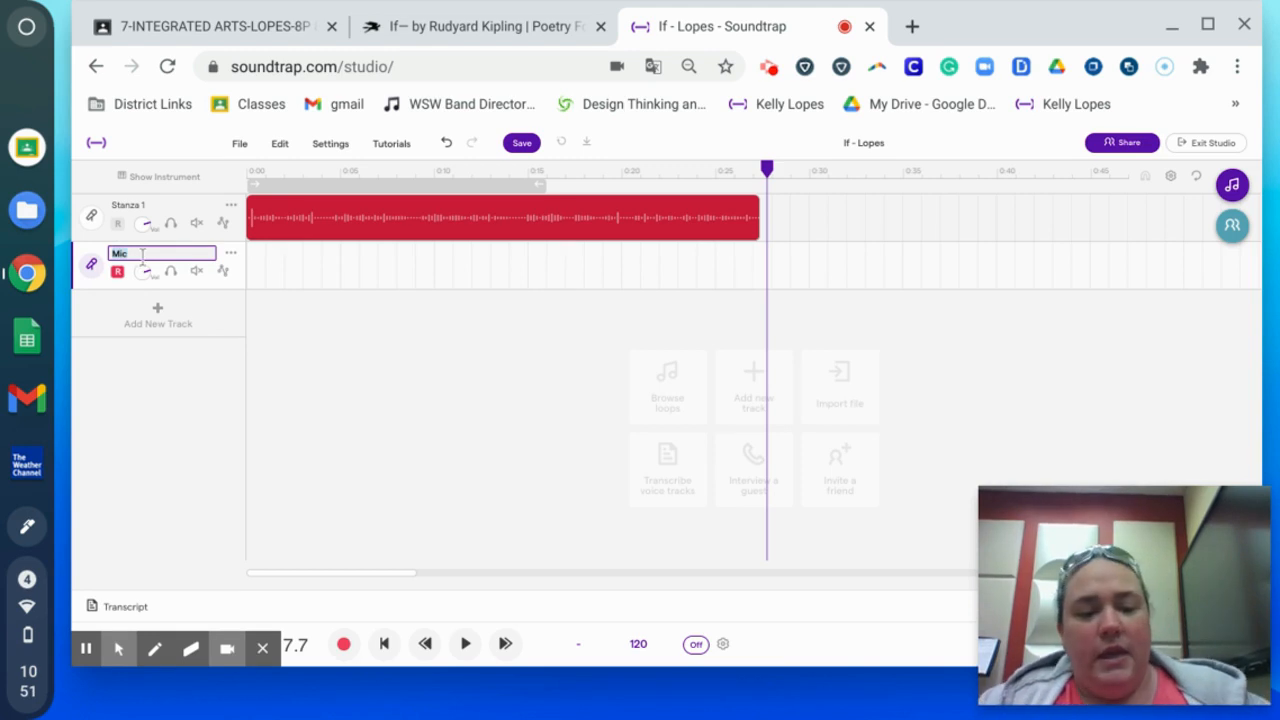
type("anza 2")
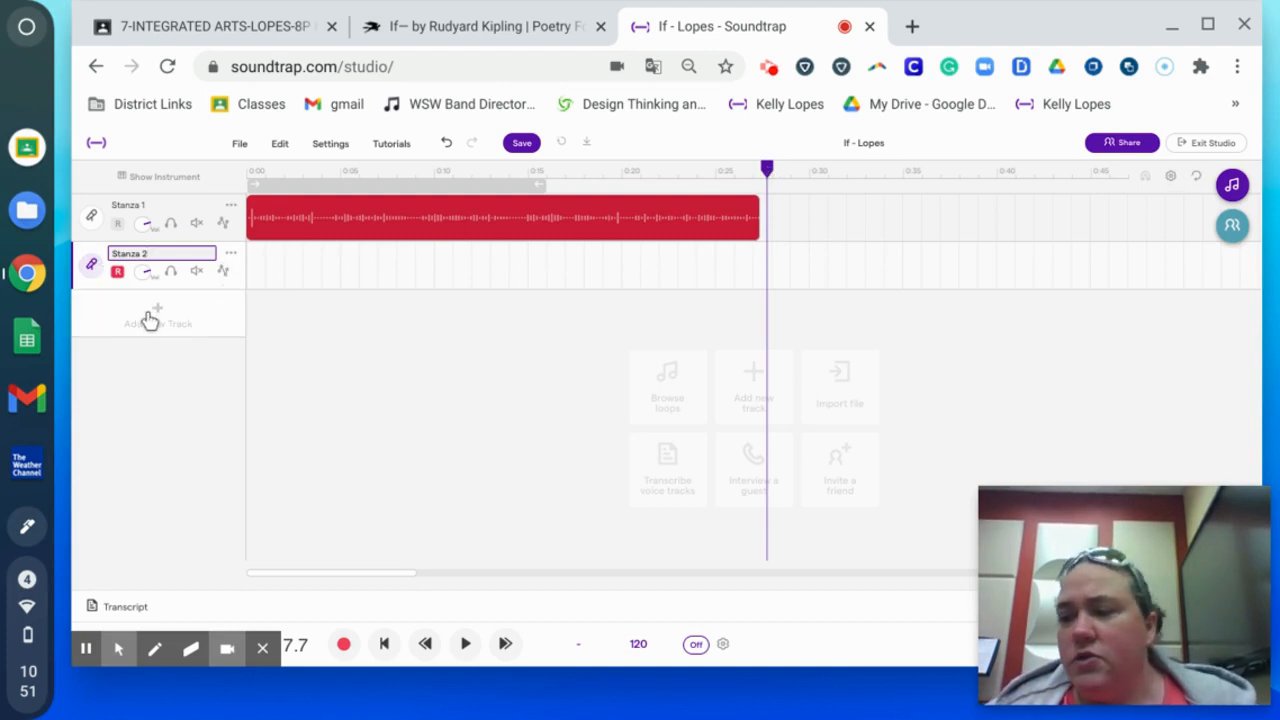
left_click(103, 289)
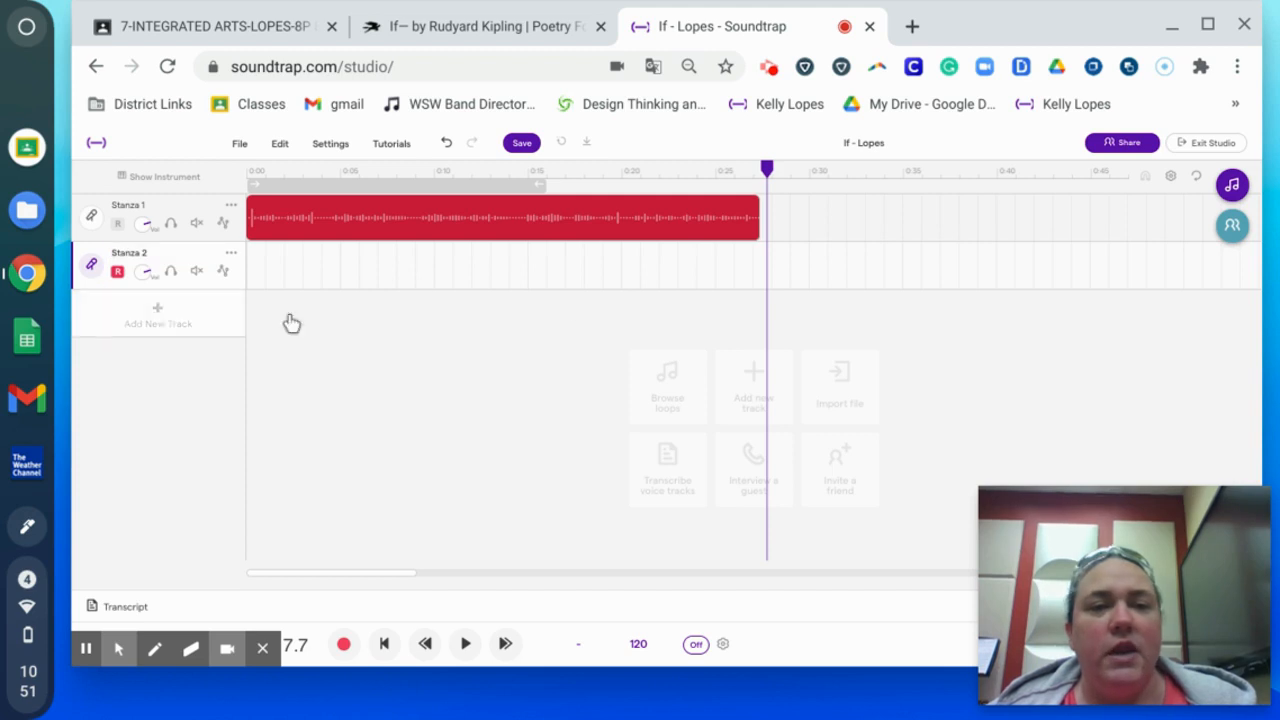
- Record a reading of the second stanza onto the Stanza 2 track from just after the Stanza 1 clip, following the Poetry Foundation text
left_click(767, 172)
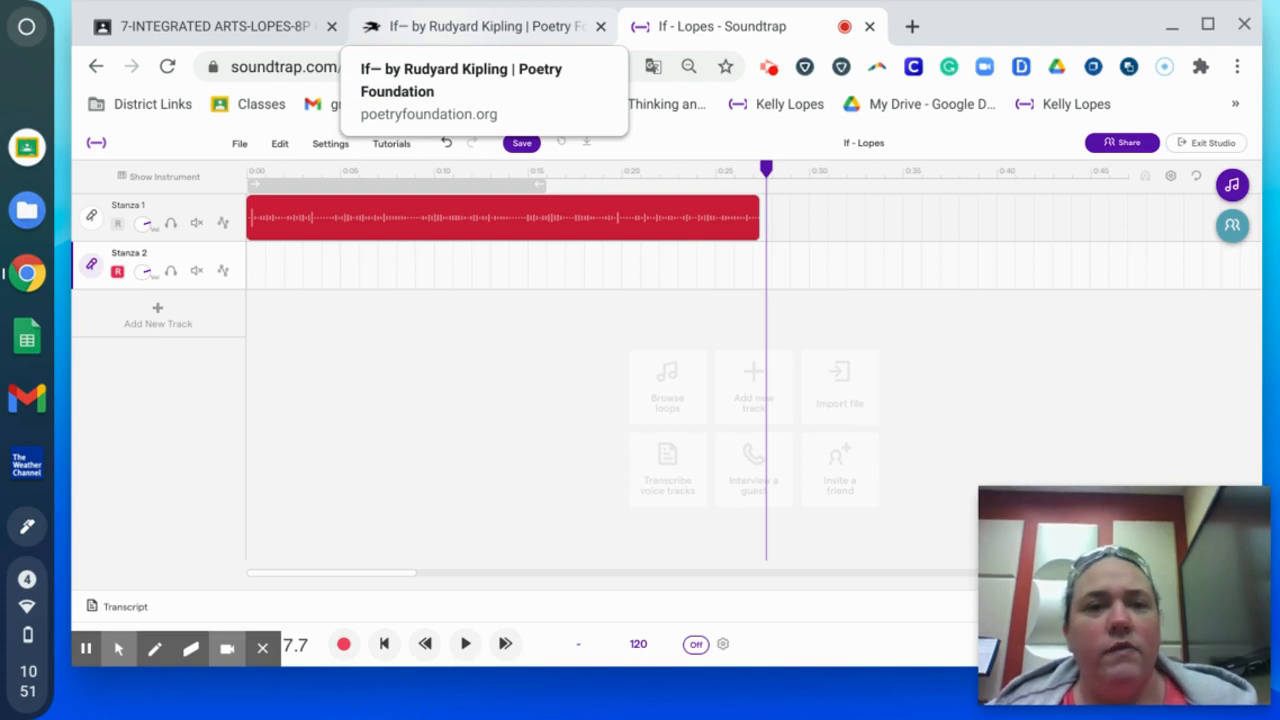
left_click(440, 26)
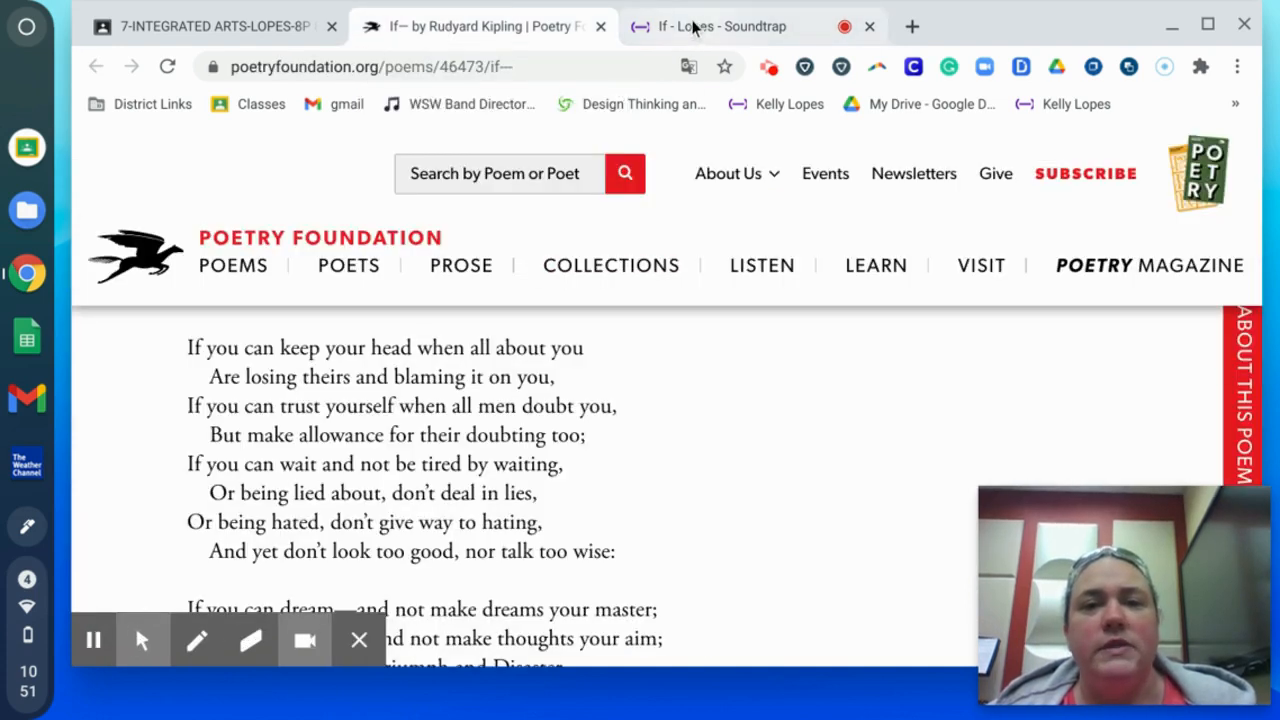
left_click(720, 26)
left_click(343, 648)
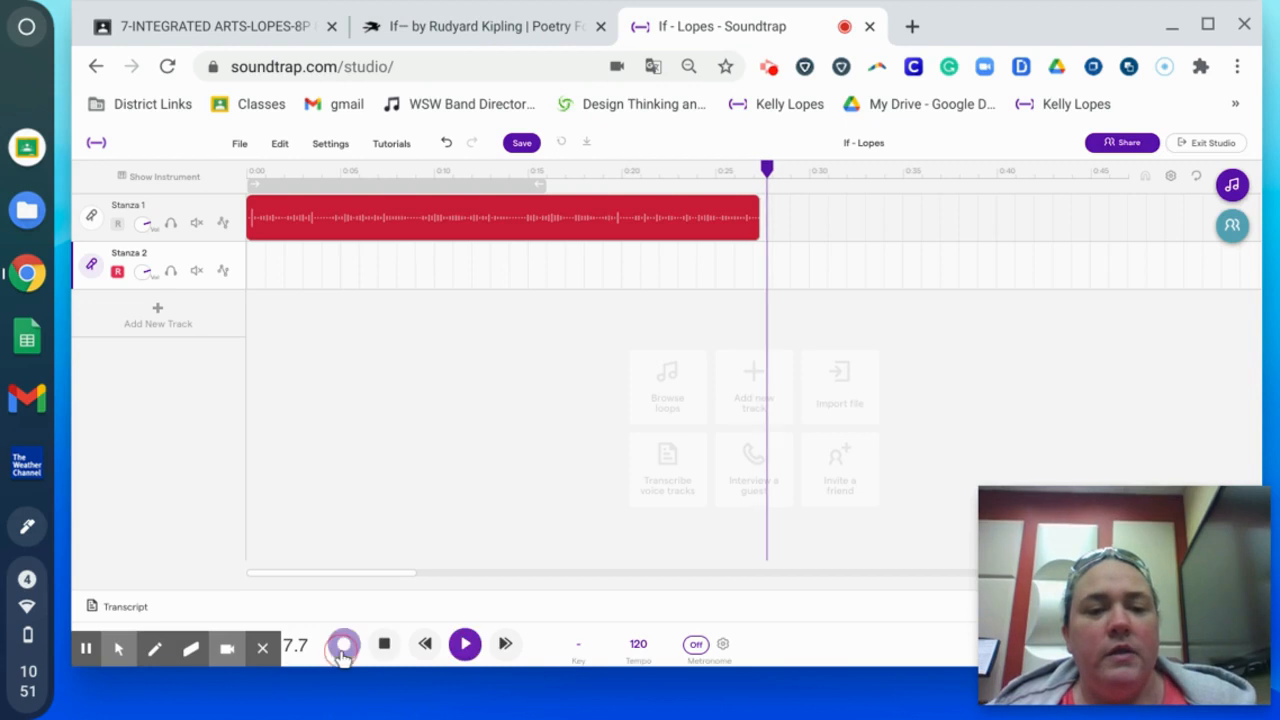
left_click(430, 27)
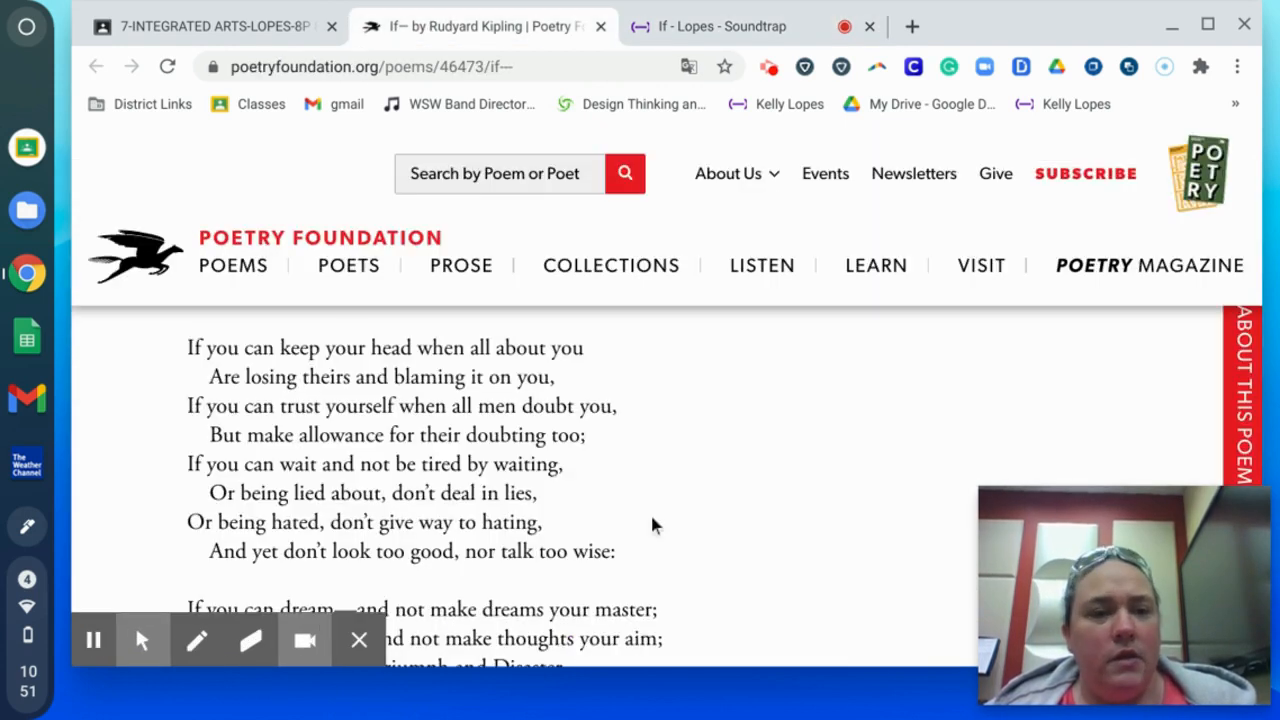
scroll(651, 526, "down", 3)
scroll(651, 526, "down", 1)
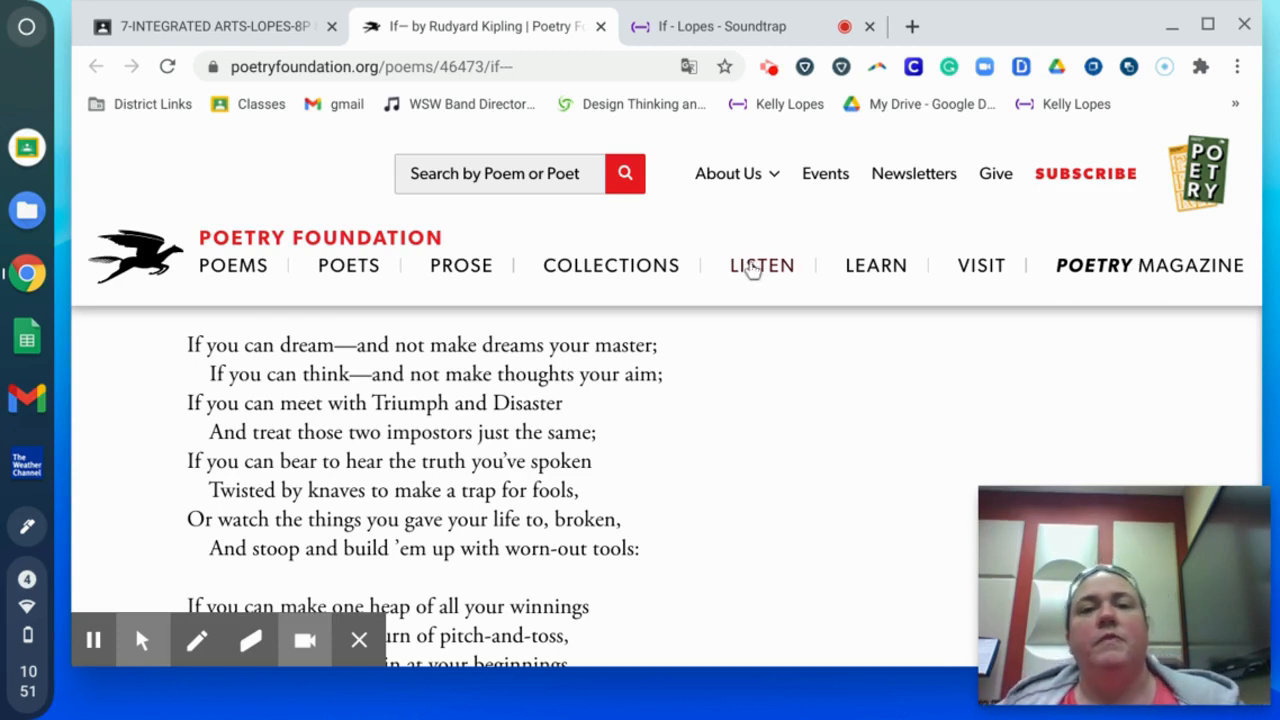
left_click(703, 28)
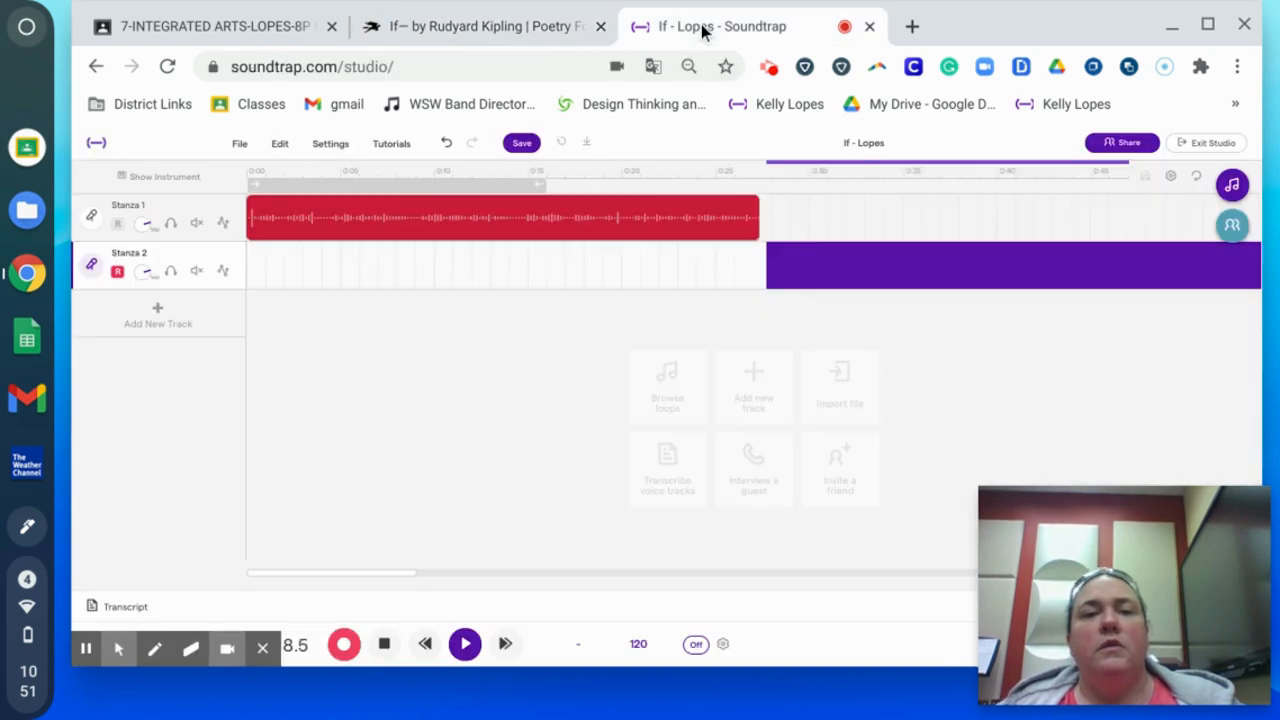
left_click(384, 644)
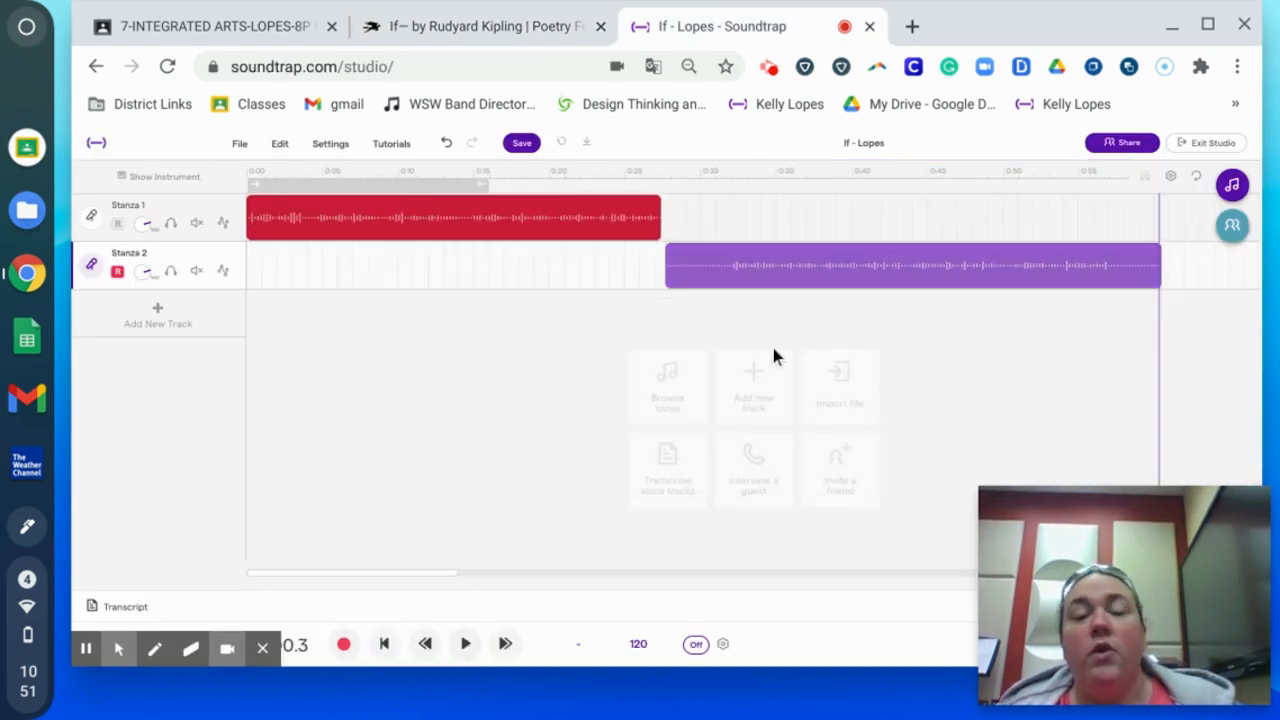
- Trim the silence off both ends of the Stanza 2 clip, leaving it from about 0:31 to about 0:57
left_click(1152, 274)
left_click_drag(1152, 274, 1109, 282)
left_click(628, 302)
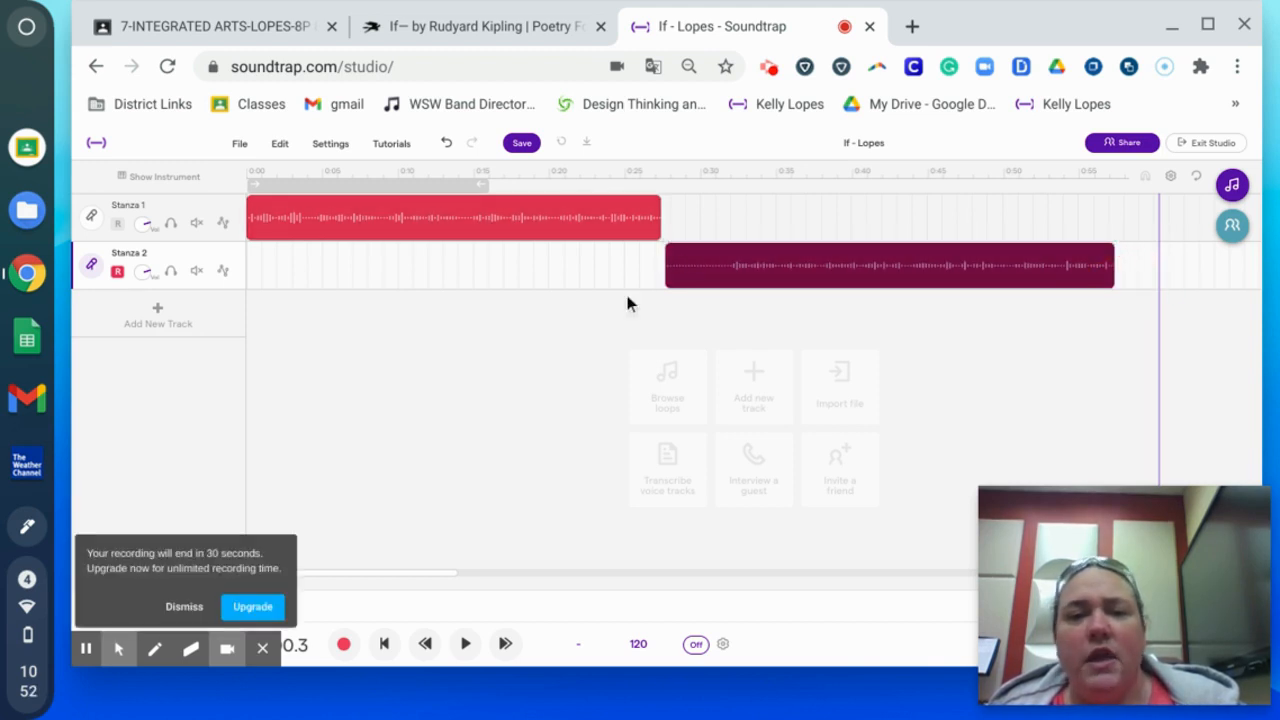
left_click_drag(668, 281, 720, 274)
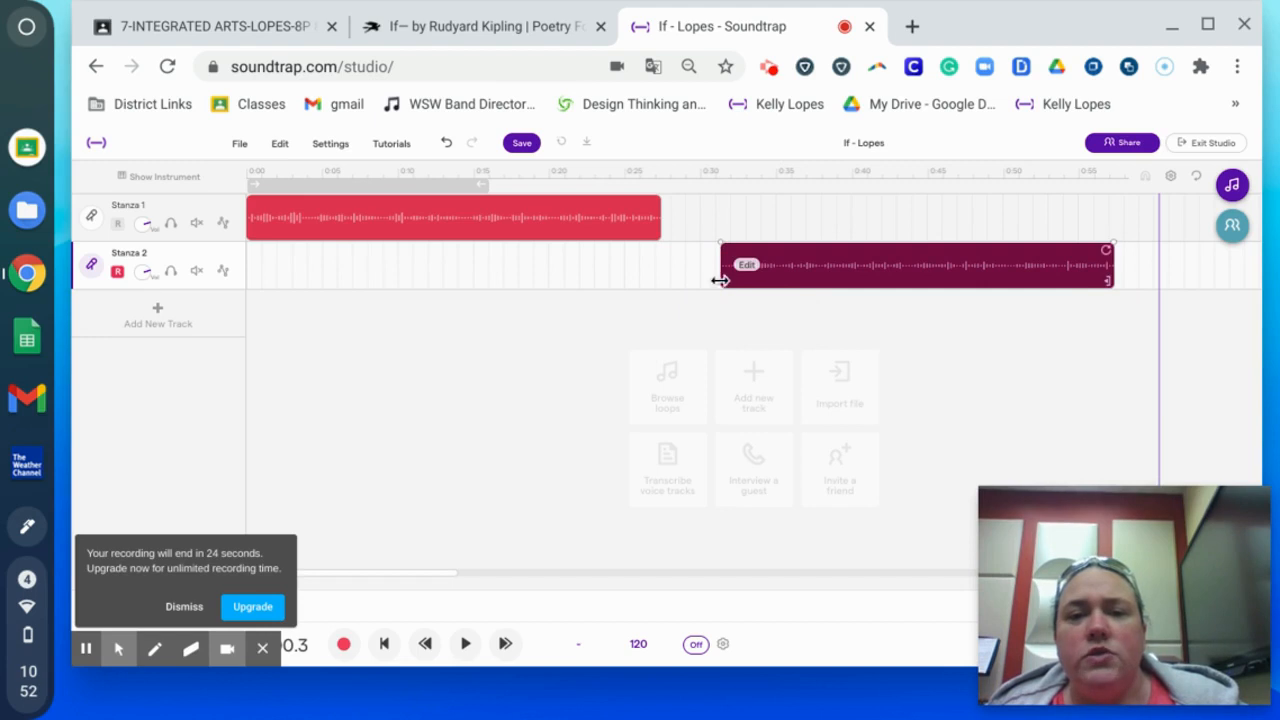
- Play the opening of the Stanza 2 clip and trim its start slightly closer to the first words
left_click(724, 171)
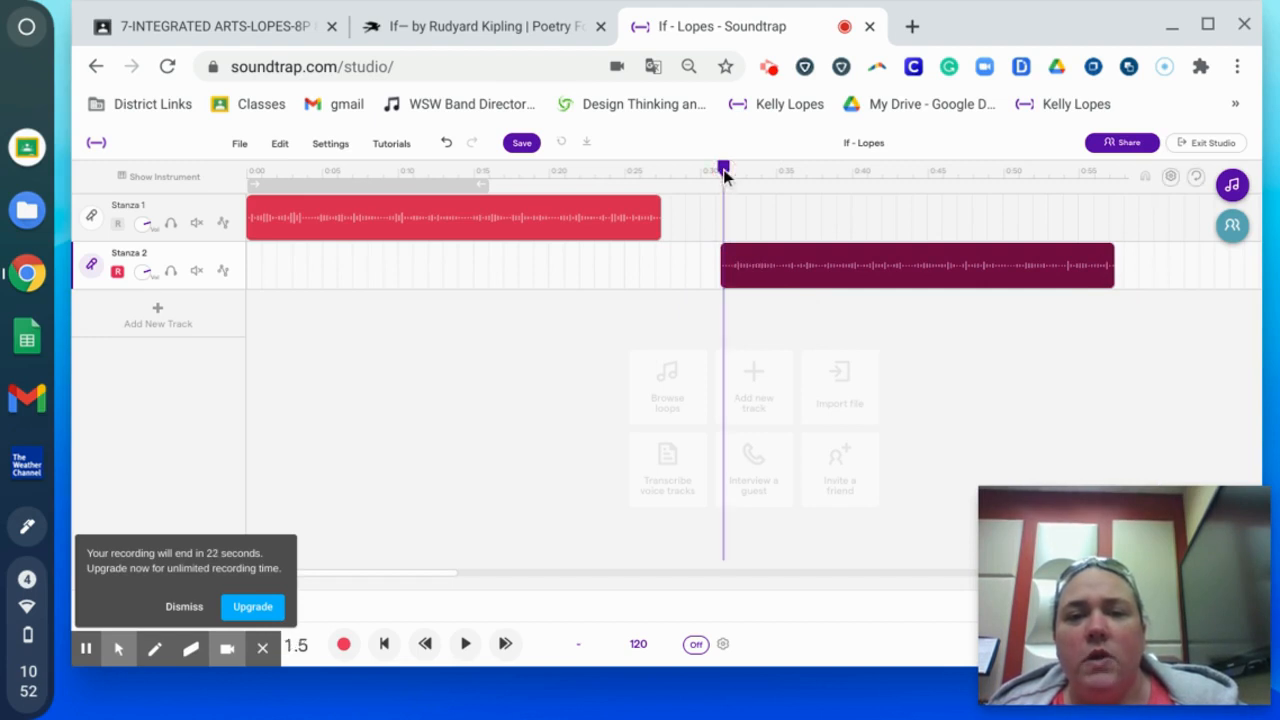
key("space")
key("space")
key("space")
key("space")
left_click_drag(724, 278, 726, 278)
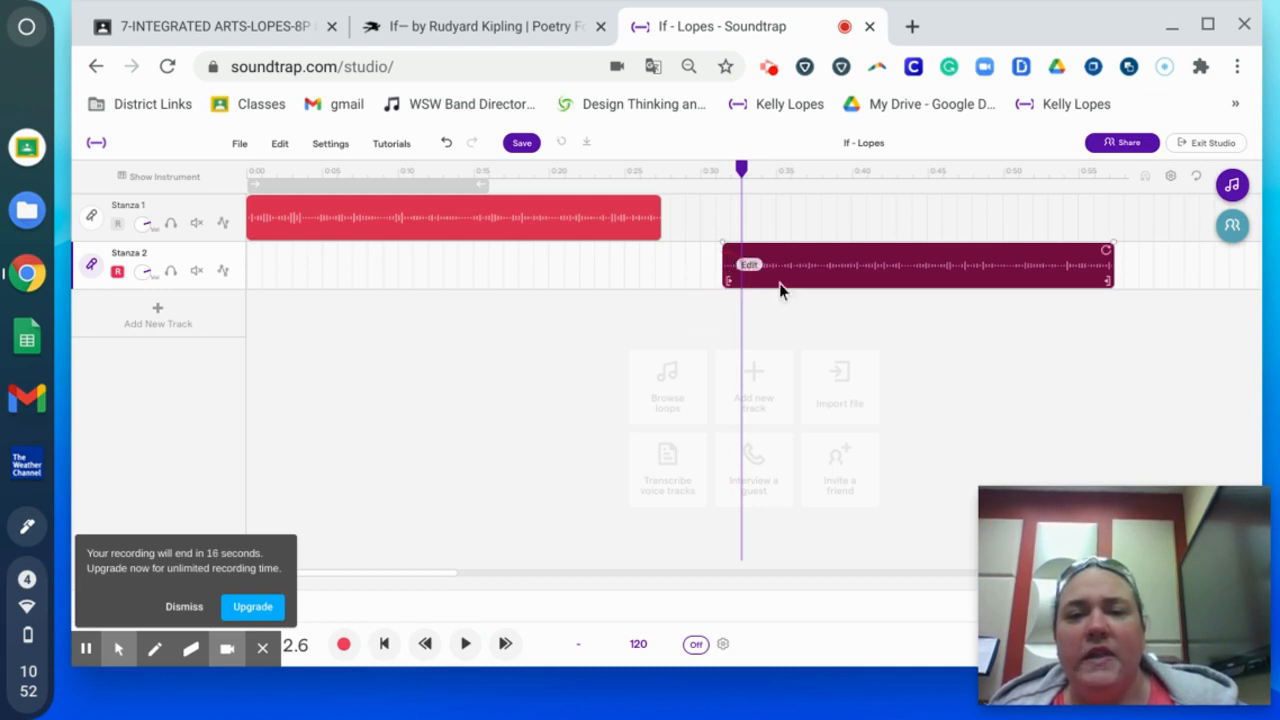
- Move the Stanza 2 clip earlier so that it begins just after the Stanza 1 clip, at about 0:28
left_click(885, 183)
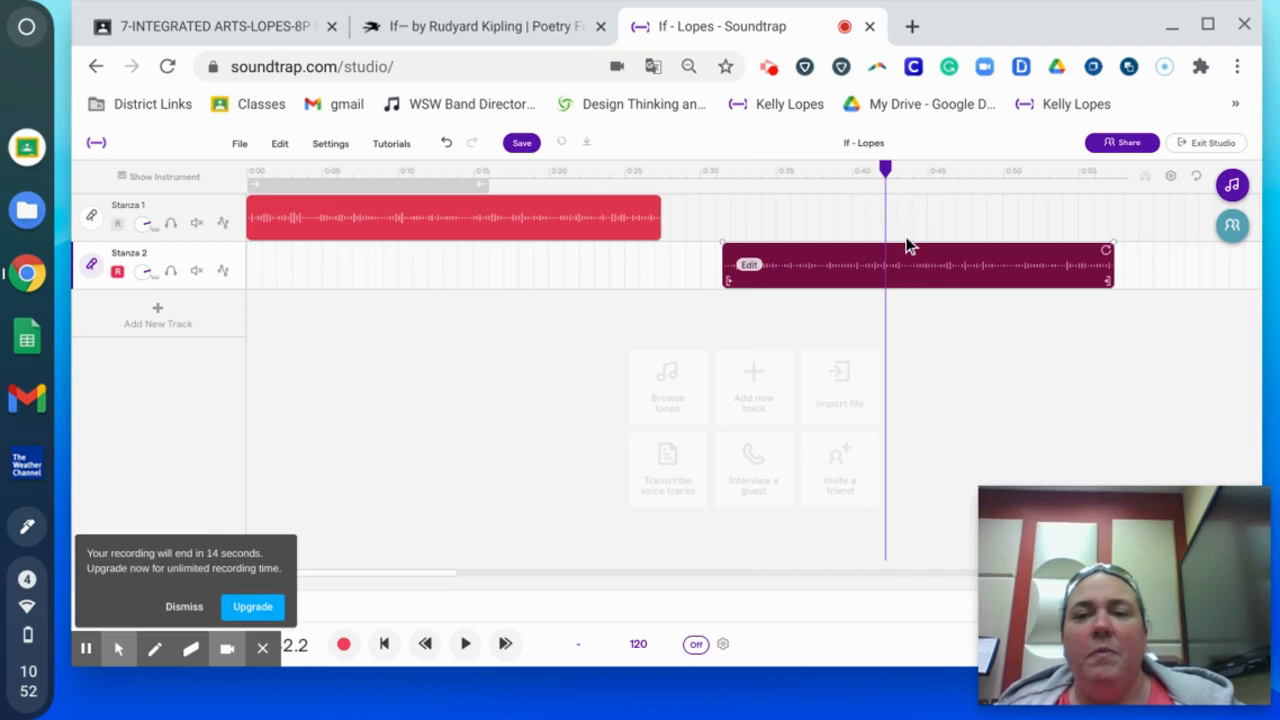
left_click(905, 208)
left_click(910, 257)
left_click_drag(910, 260, 857, 261)
mouse_move(726, 258)
left_mouse_down()
mouse_move(691, 265)
mouse_move(733, 267)
left_mouse_up()
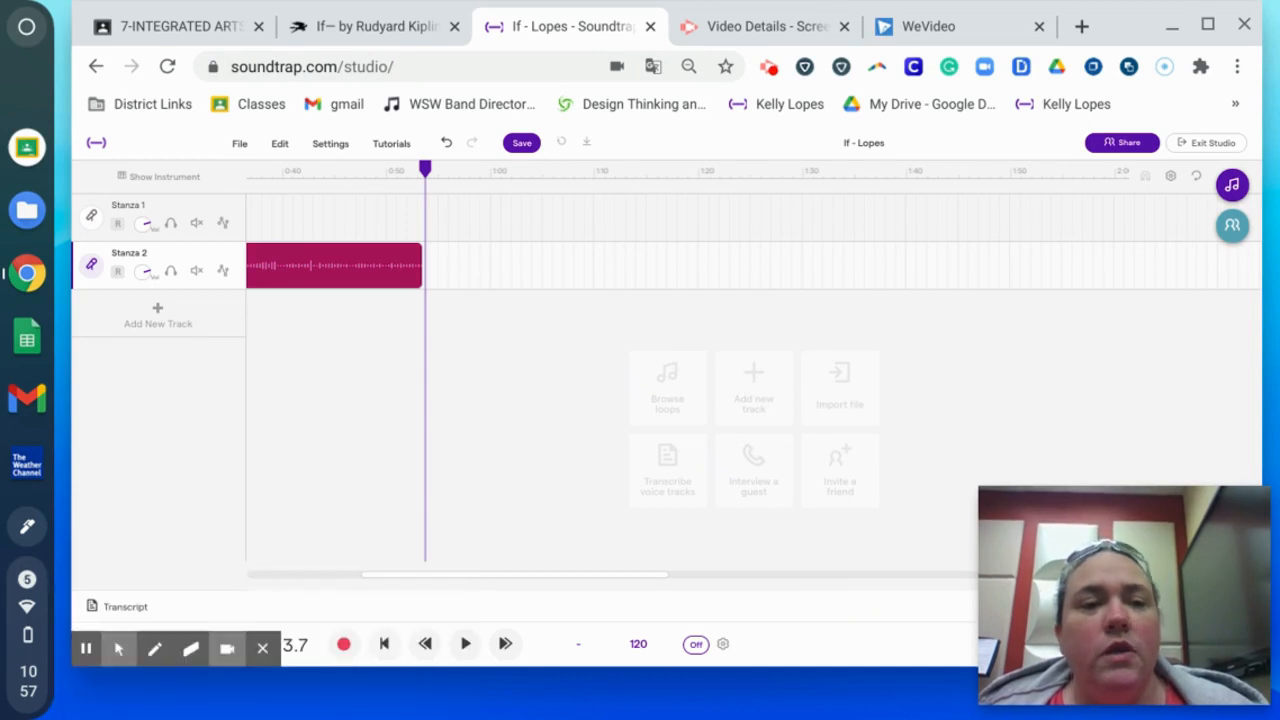
- Add a third voice track with the Podcast preset for the next stanza
left_click(157, 312)
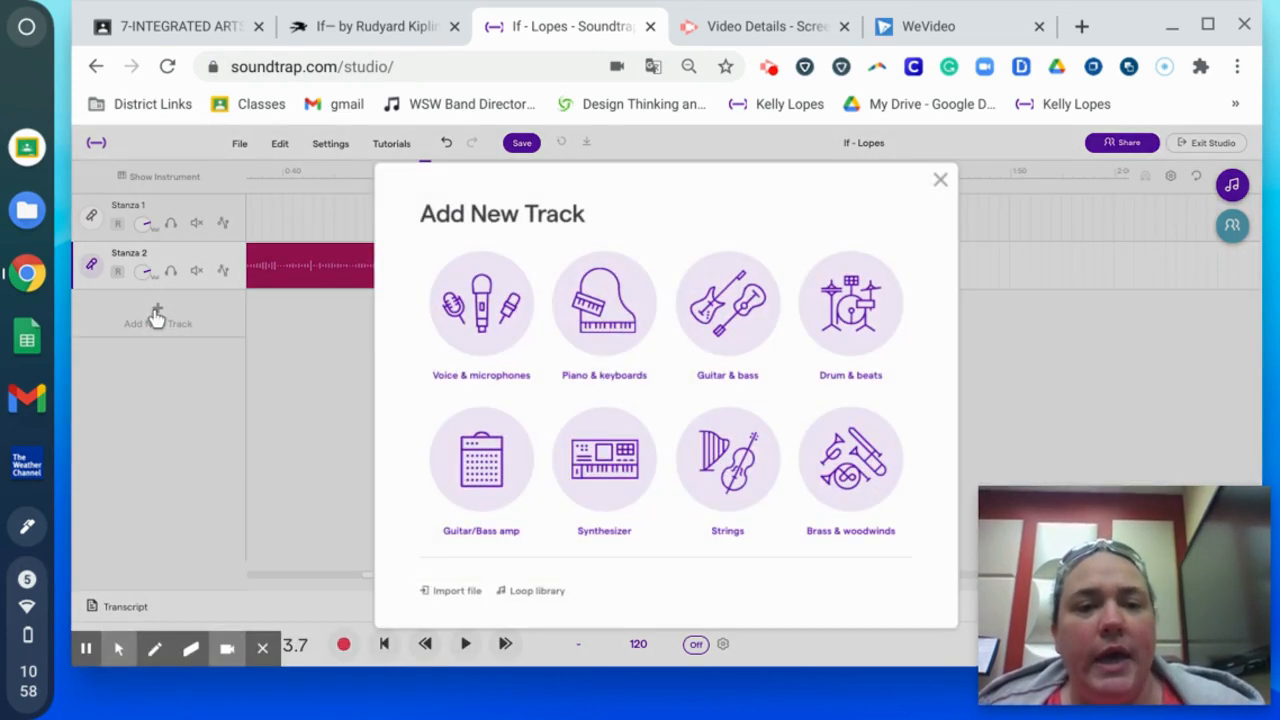
left_click(463, 320)
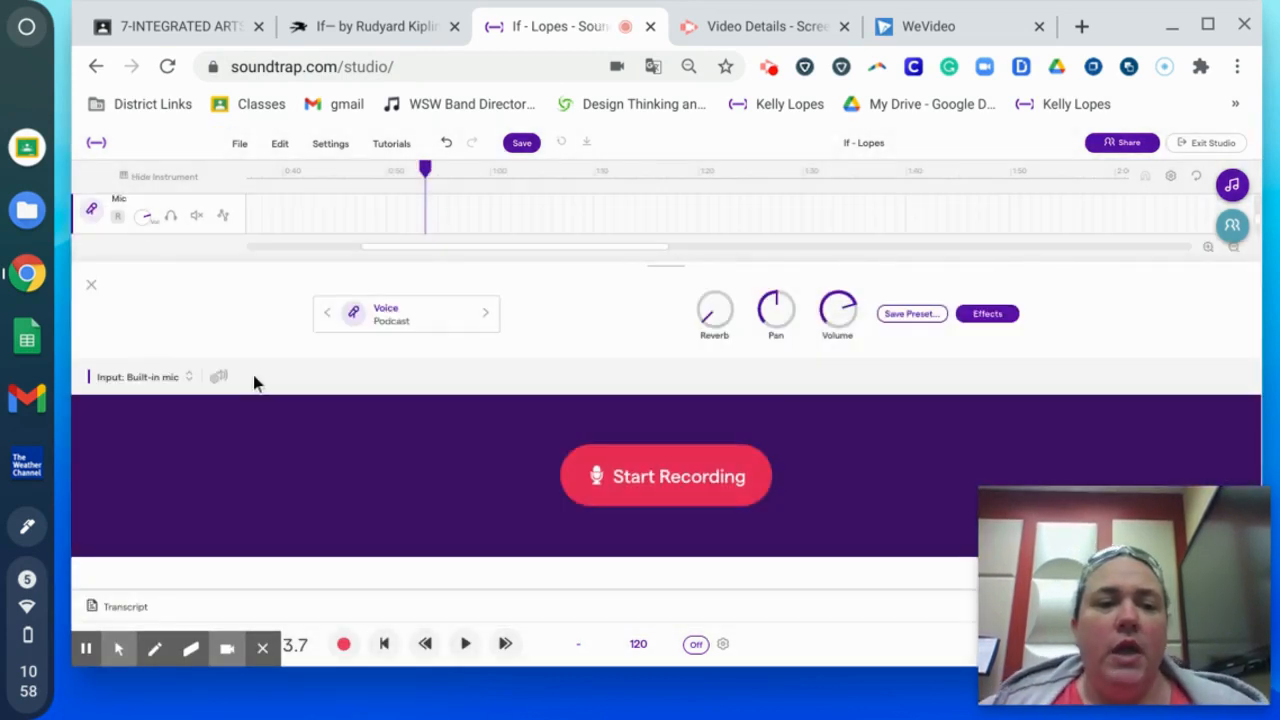
left_click(91, 284)
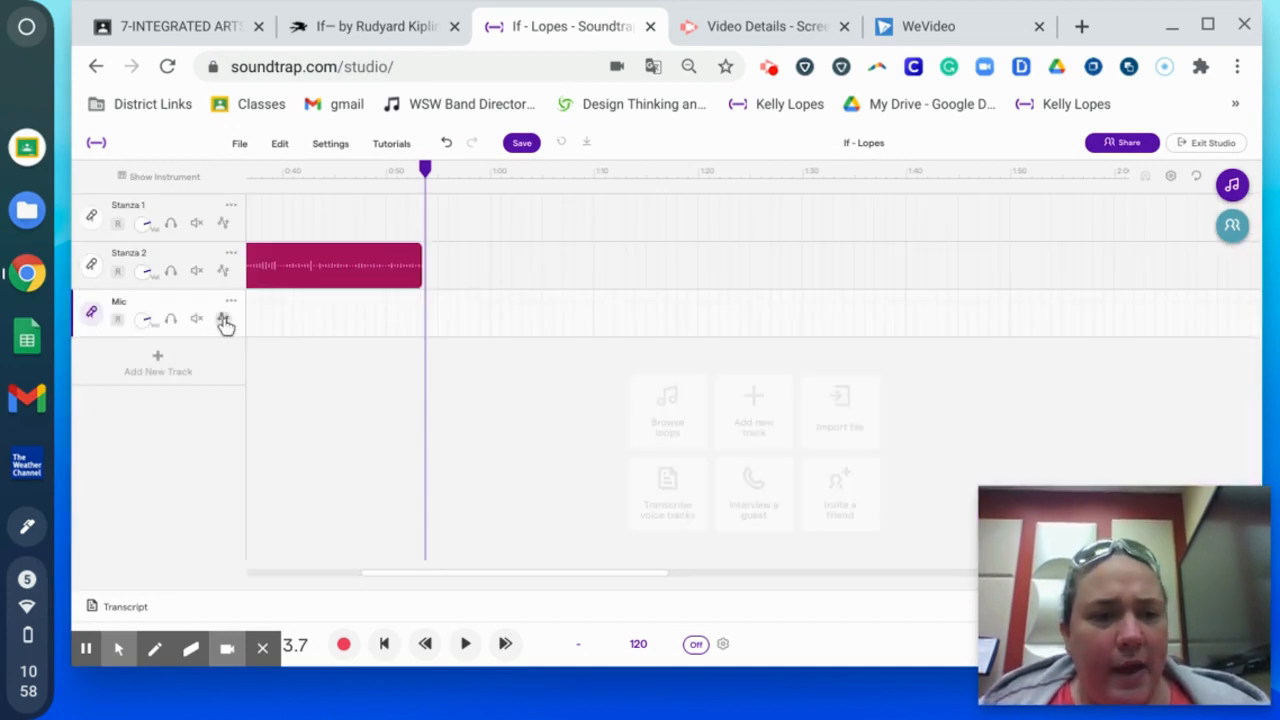
- Add Pan automation to the new Mic track and raise its curve to the upper limit with a point at about 0:04
left_click(224, 320)
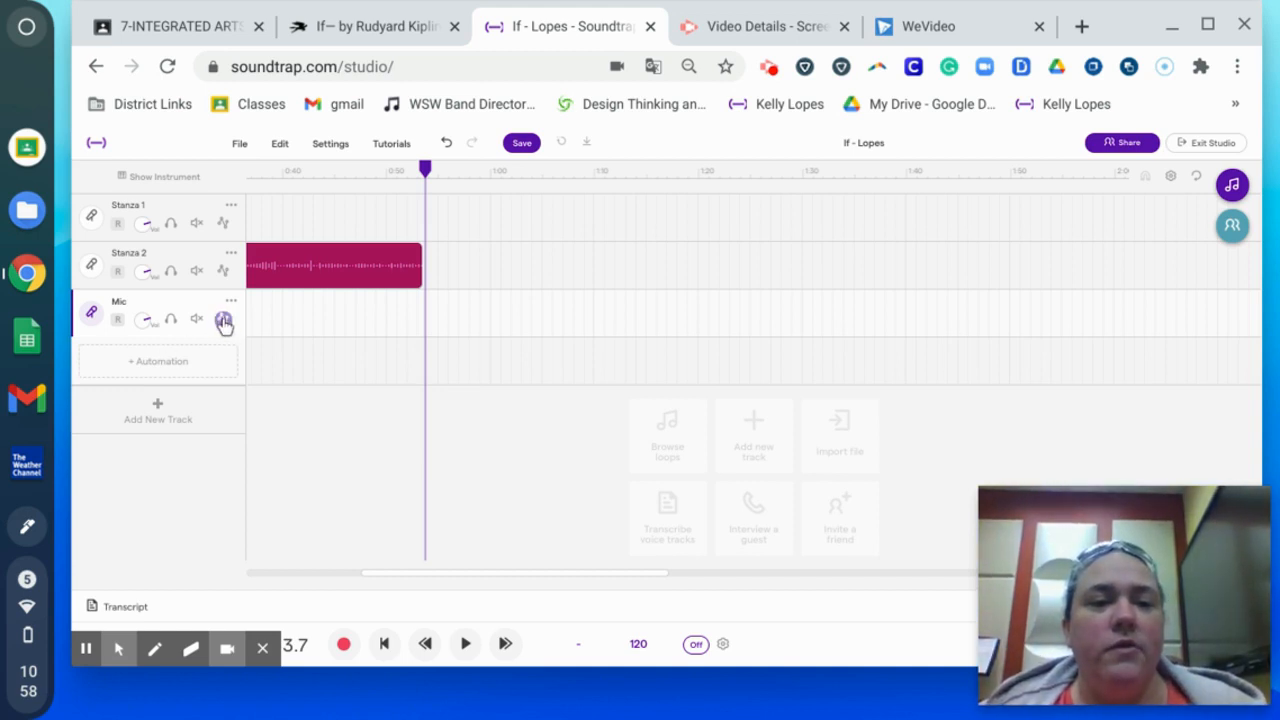
left_click(162, 366)
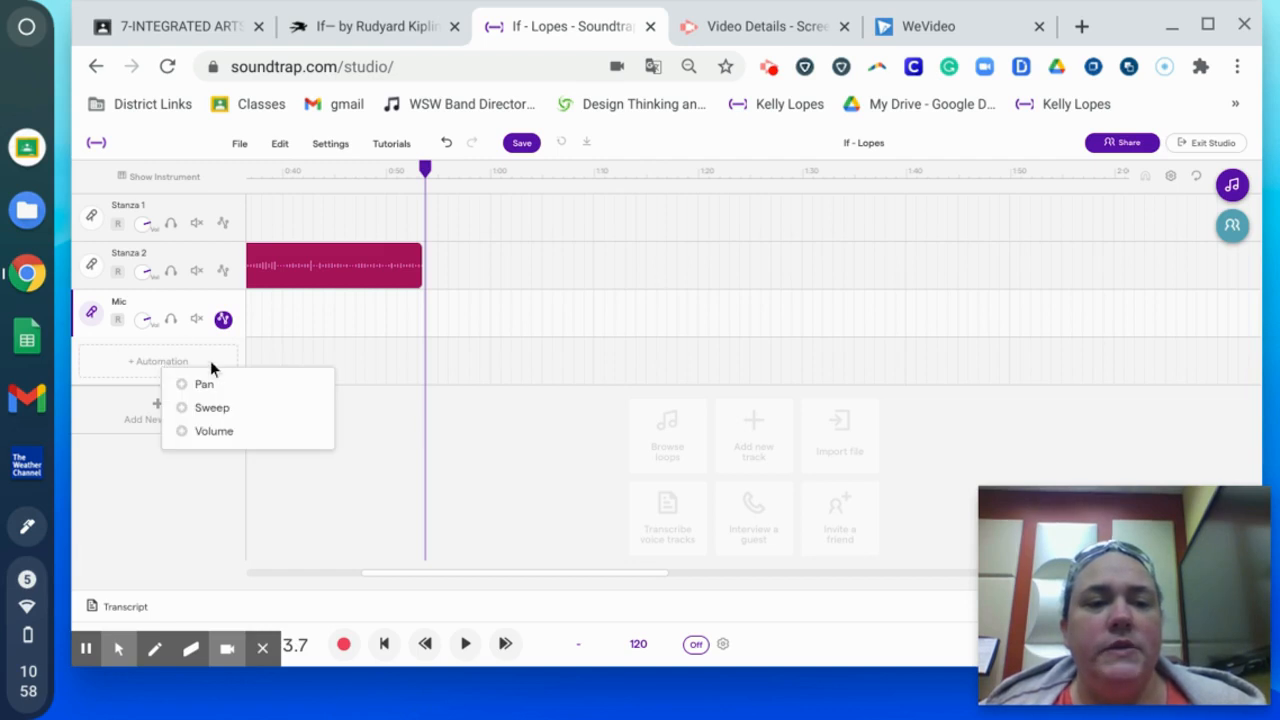
left_click(205, 386)
left_click_drag(266, 360, 286, 336)
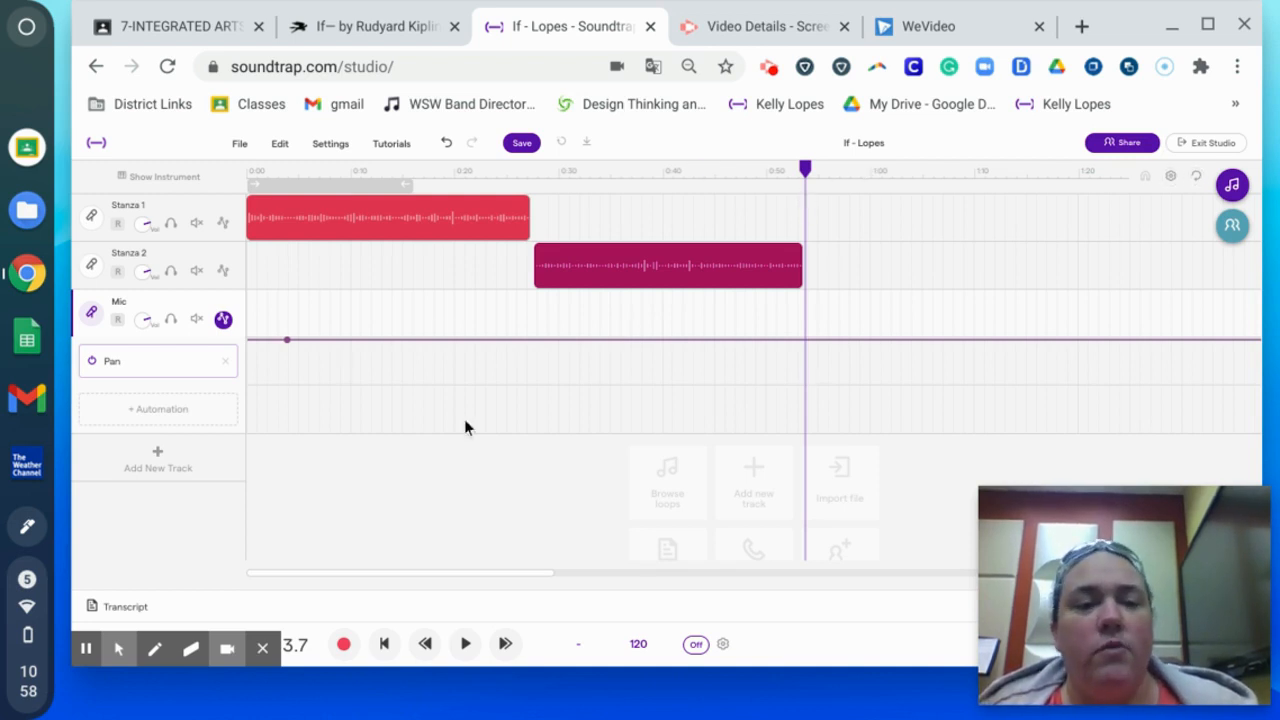
- Arm the new Mic track for recording and locate the poem's third stanza on the Poetry Foundation page
left_click(118, 321)
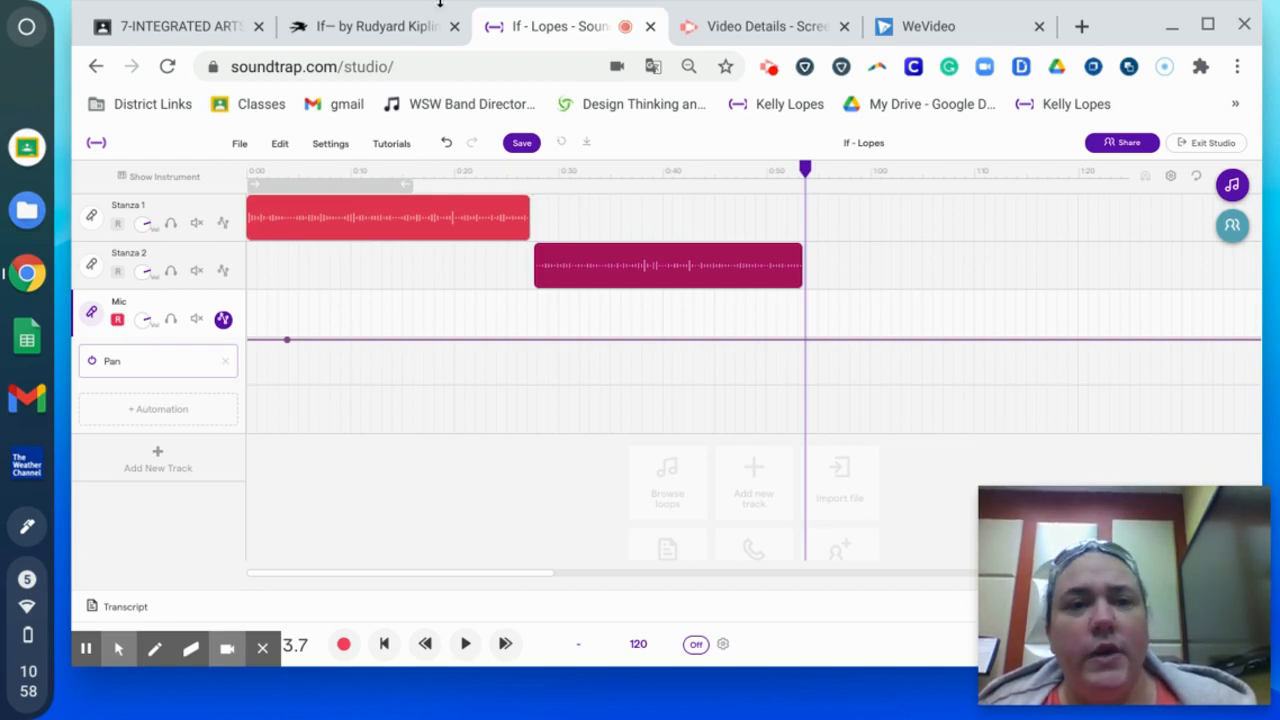
left_click(355, 27)
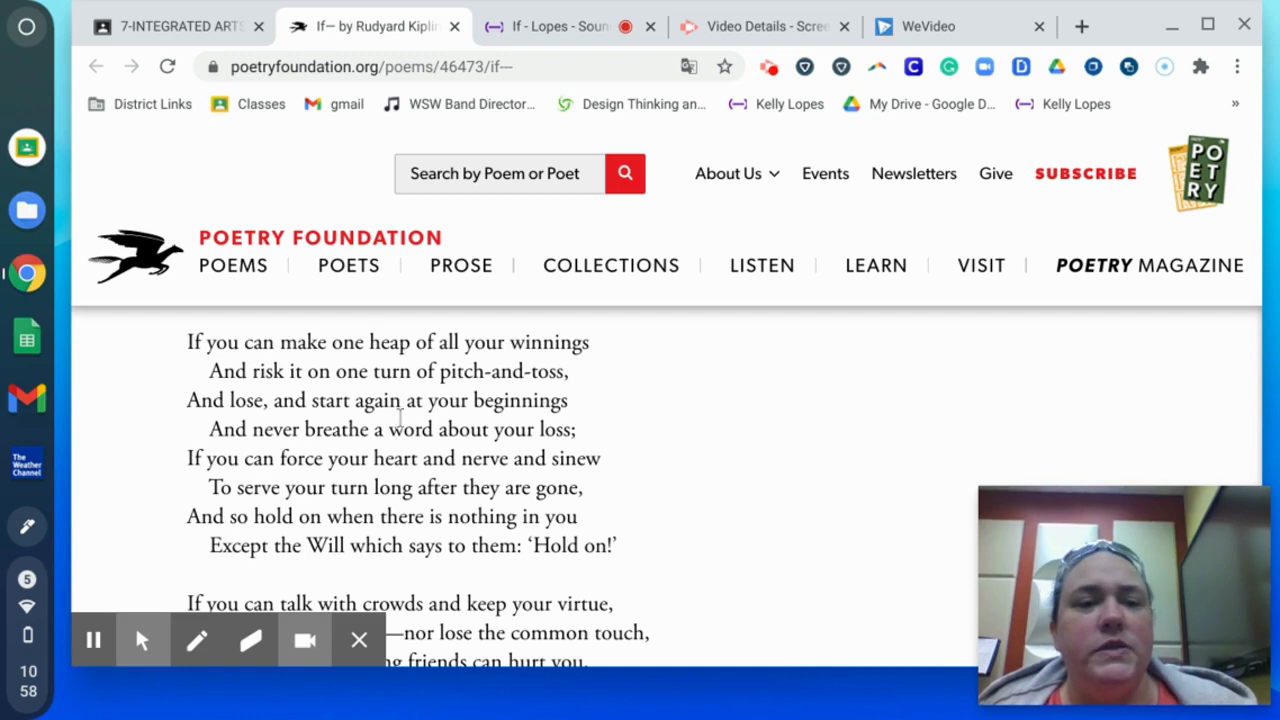
scroll(404, 428, "up", 5)
scroll(404, 428, "down", 5)
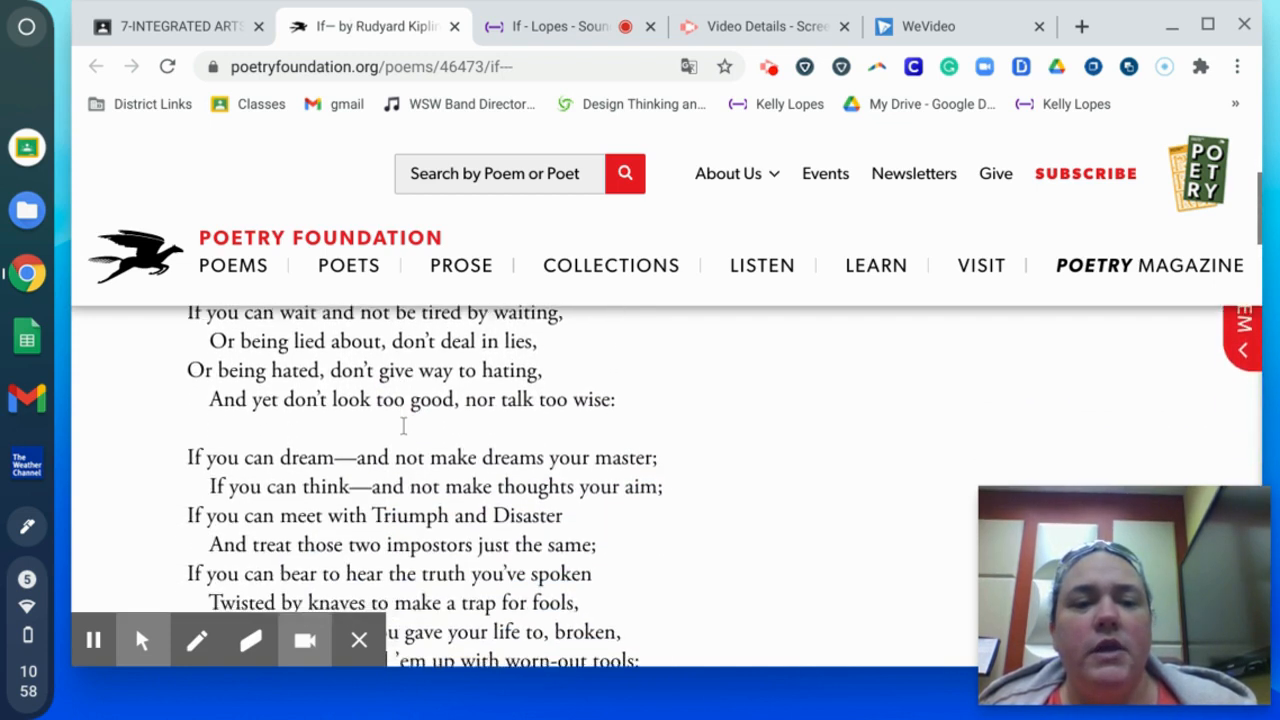
scroll(404, 440, "up", 1)
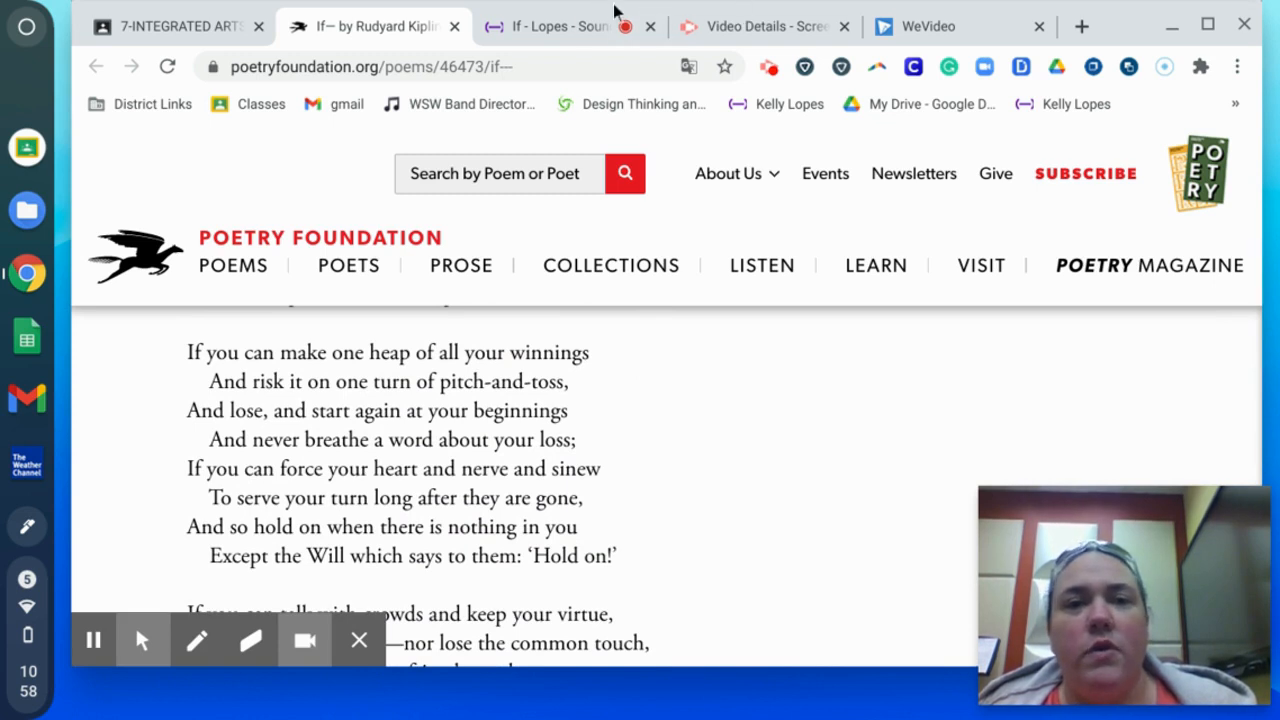
left_click(543, 30)
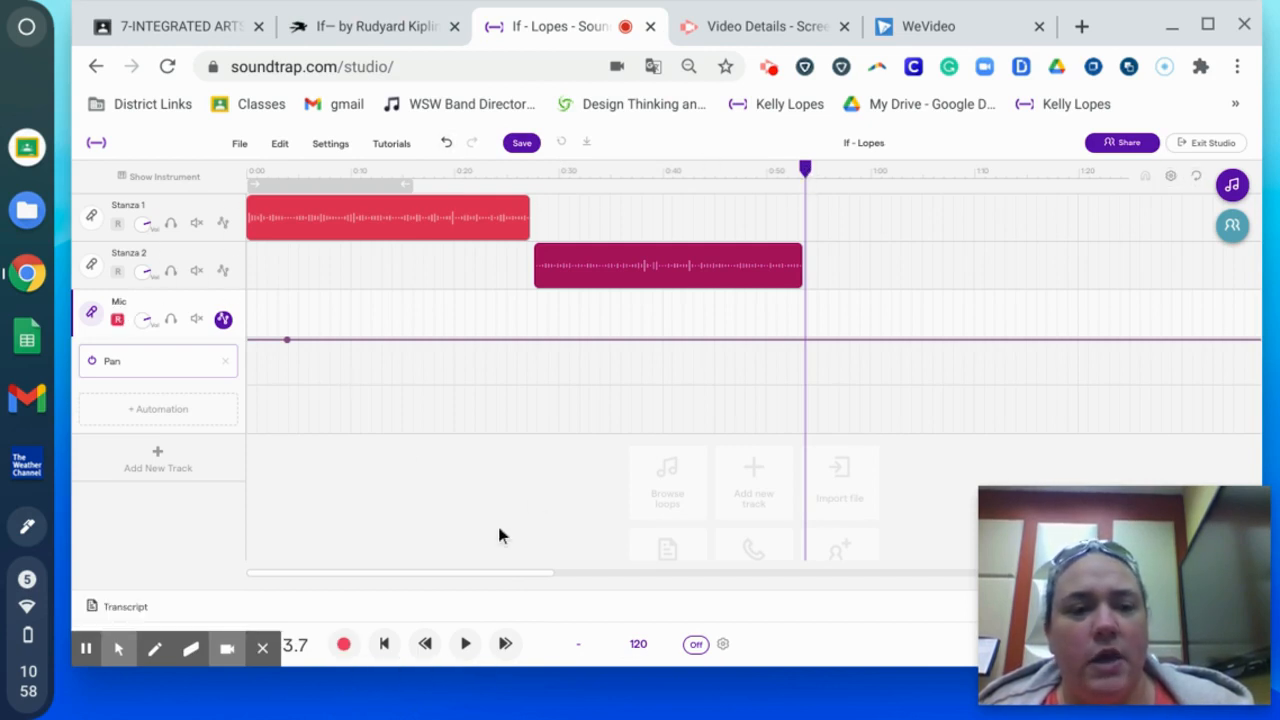
- Record the third stanza on the Mic track from about 0:53 while reading it from the poem page
left_click(344, 644)
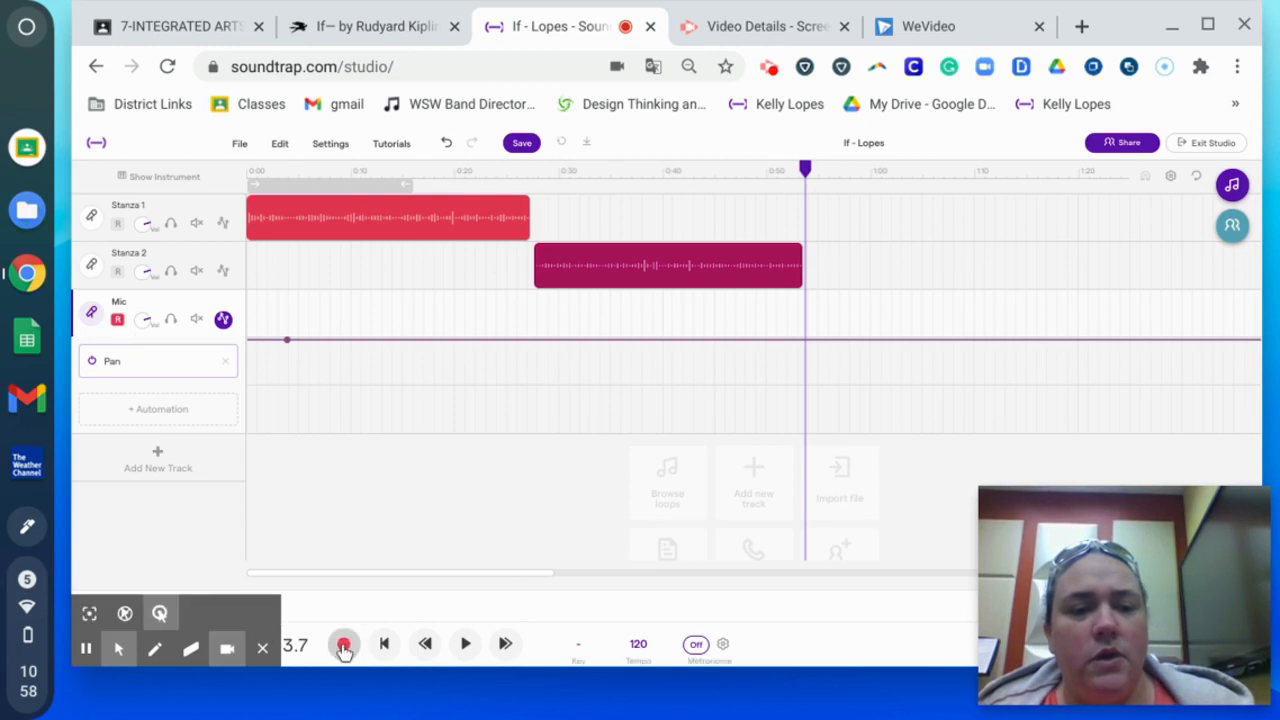
left_click(383, 26)
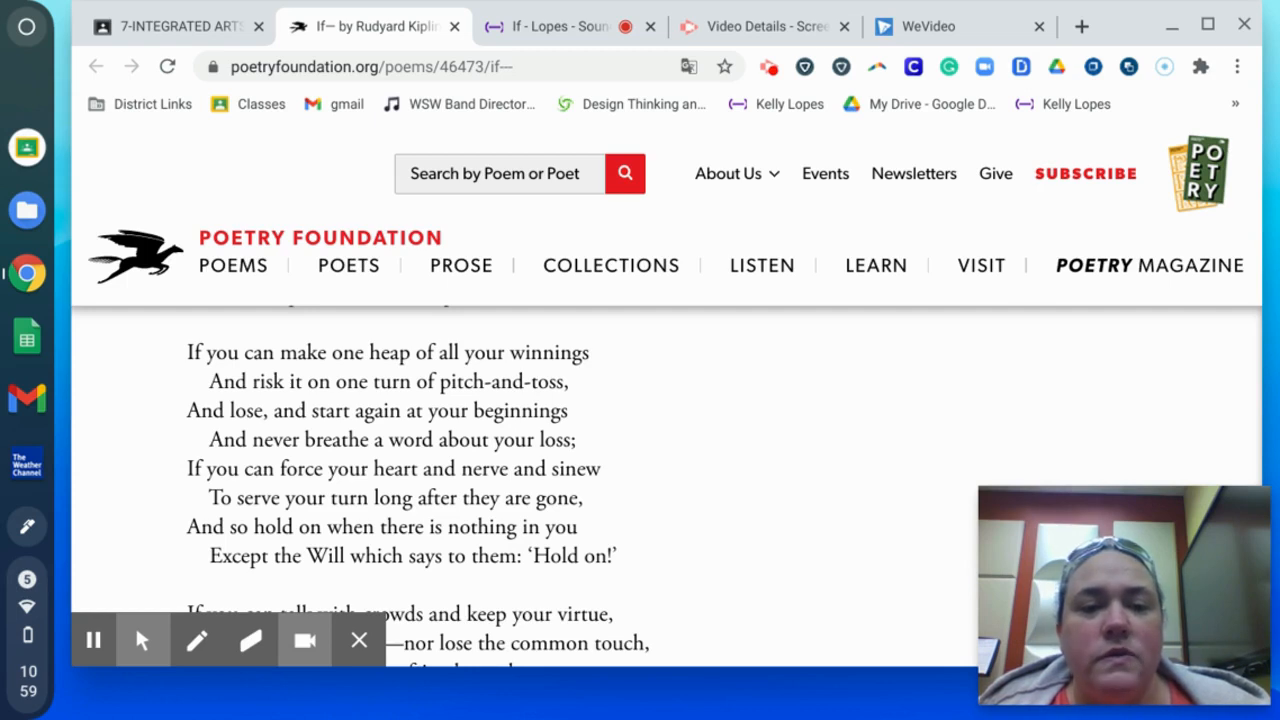
left_click(554, 30)
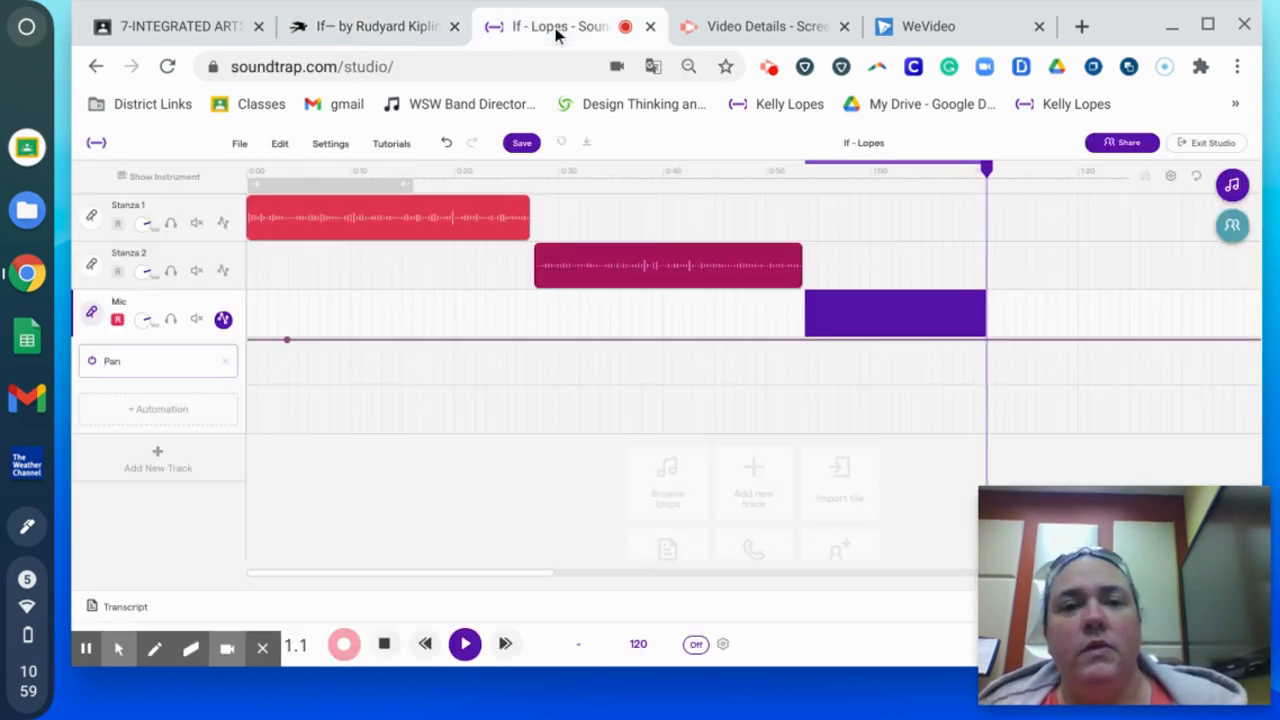
left_click(343, 643)
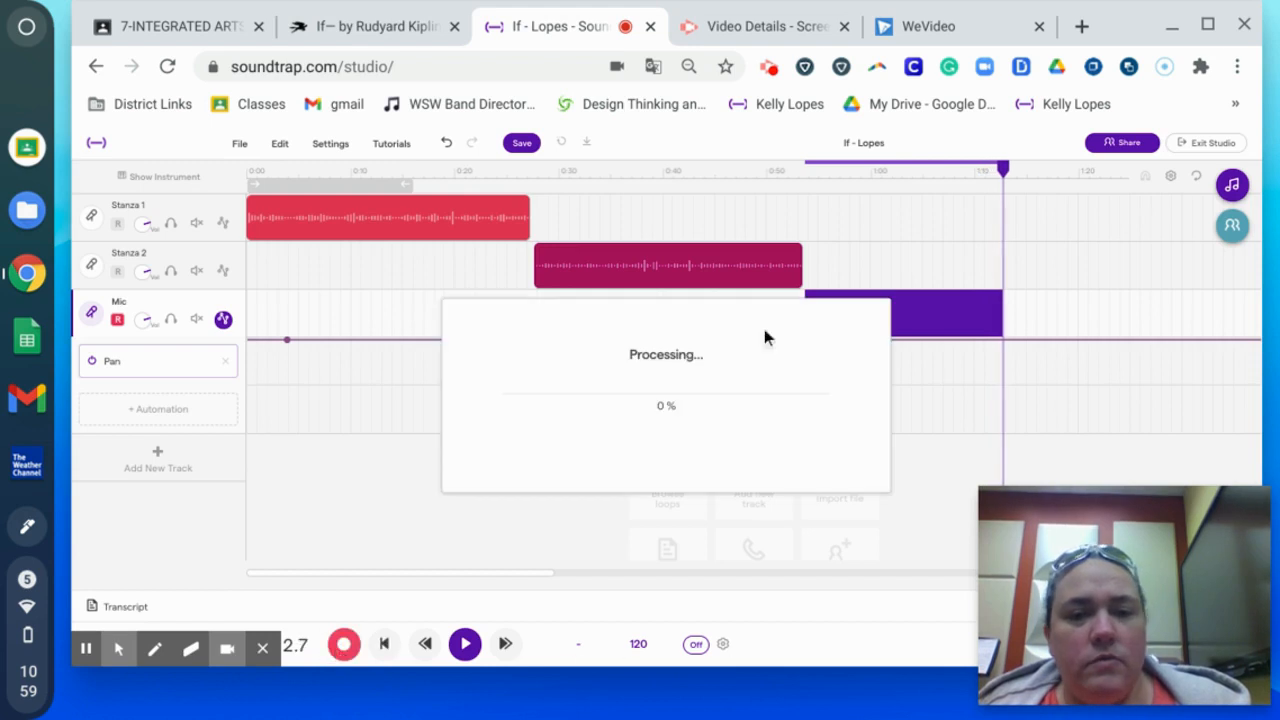
- Trim both ends of the third stanza's clip and place it just after the Stanza 2 clip
left_click_drag(997, 323, 971, 328)
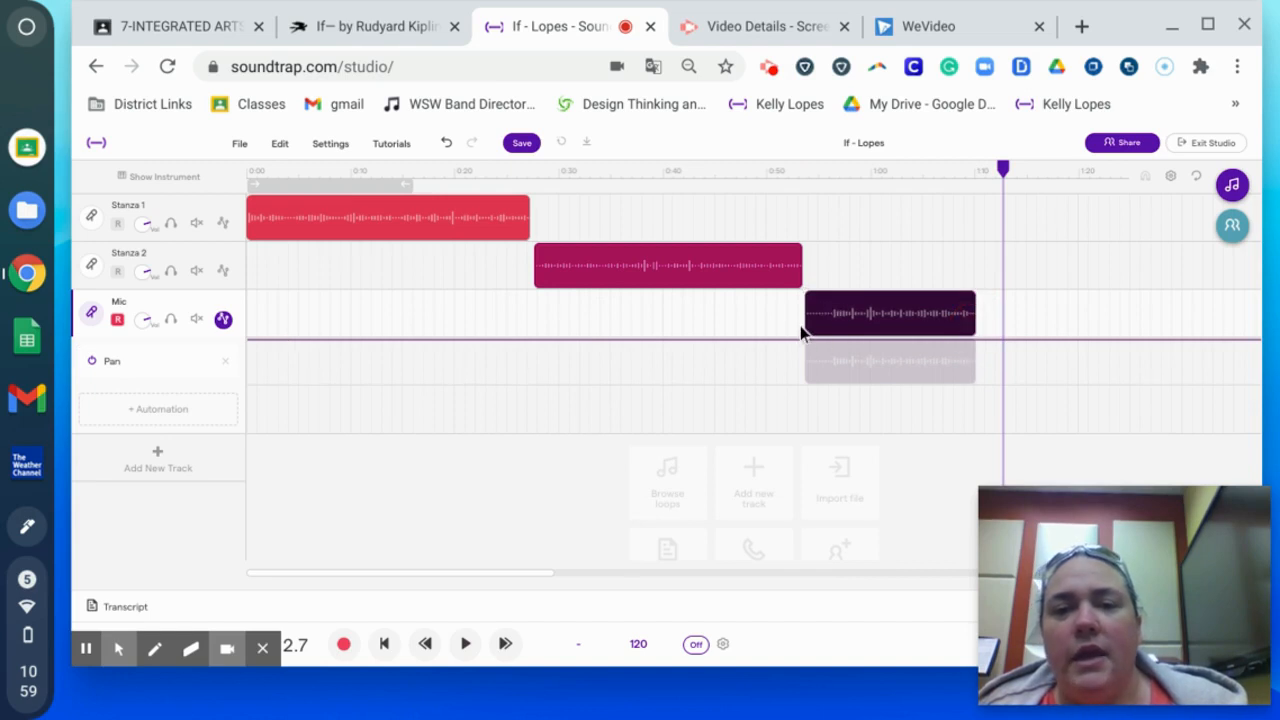
left_click_drag(807, 322, 886, 315)
left_click(866, 254)
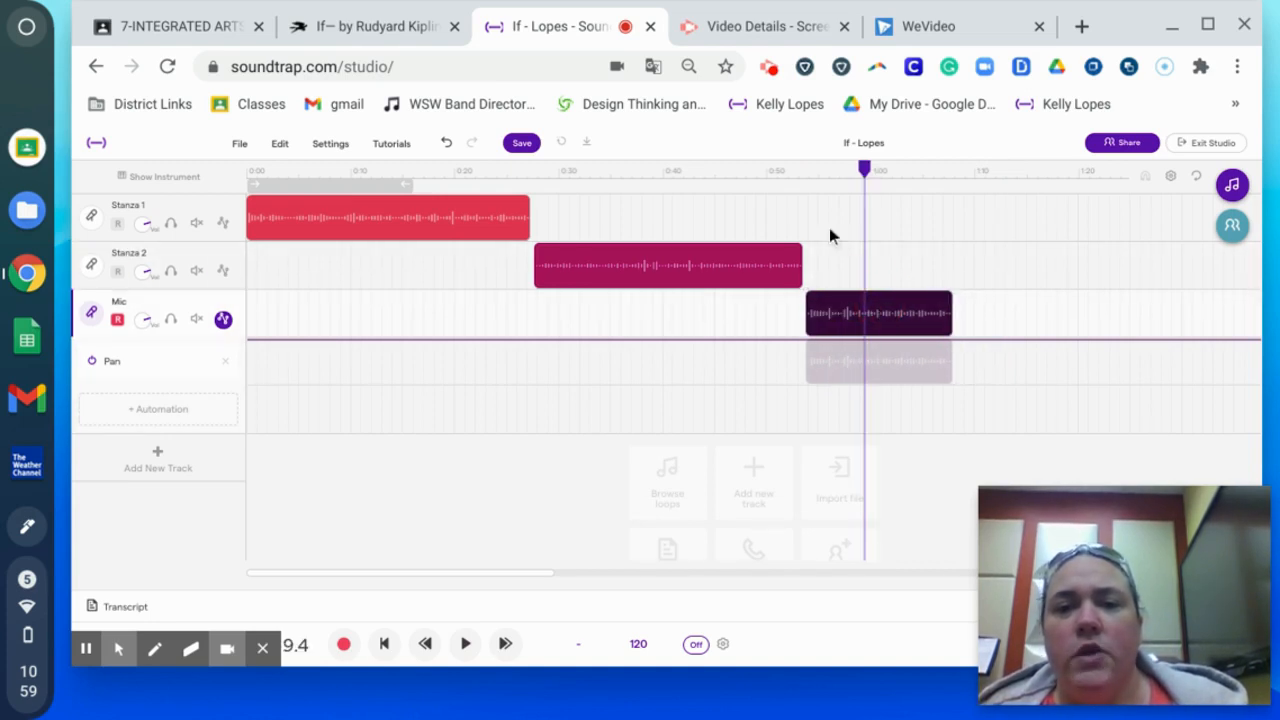
- Play the opening of the third stanza's clip to check its trimmed start
left_click(800, 172)
key("space")
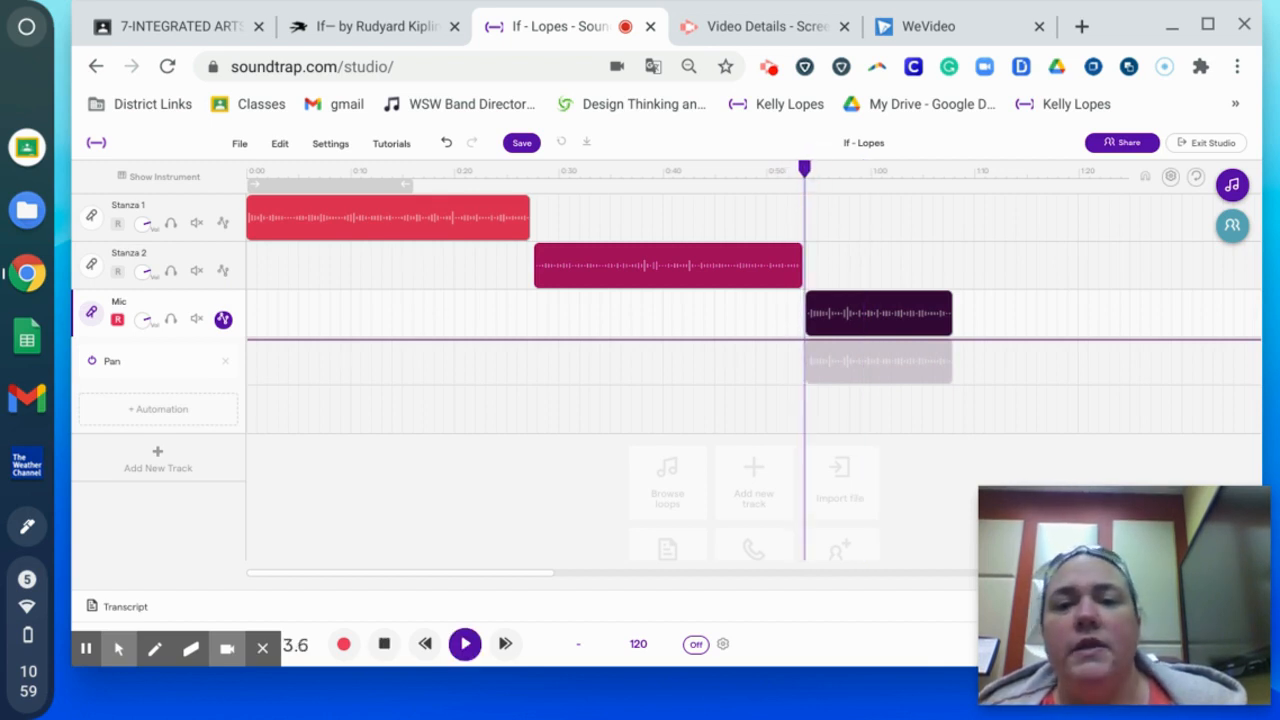
key("space")
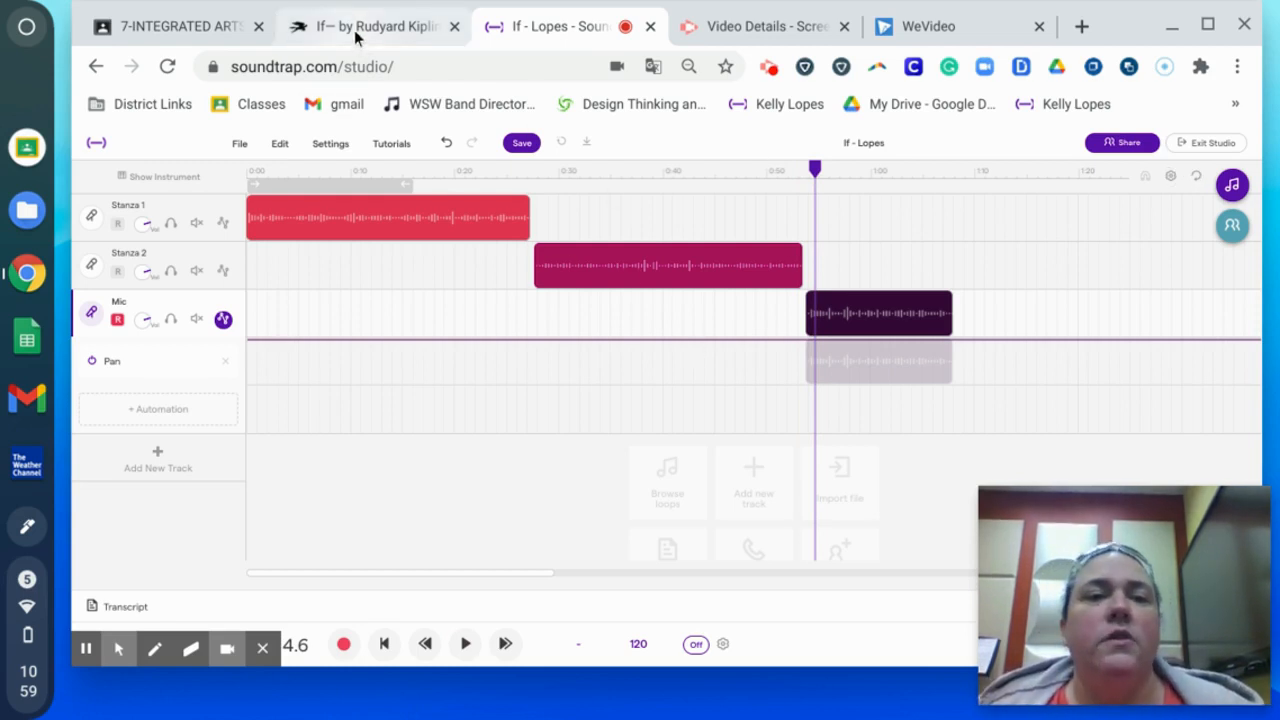
- Rename the third track as Stanza 3
double_click(121, 305)
type("Stanza")
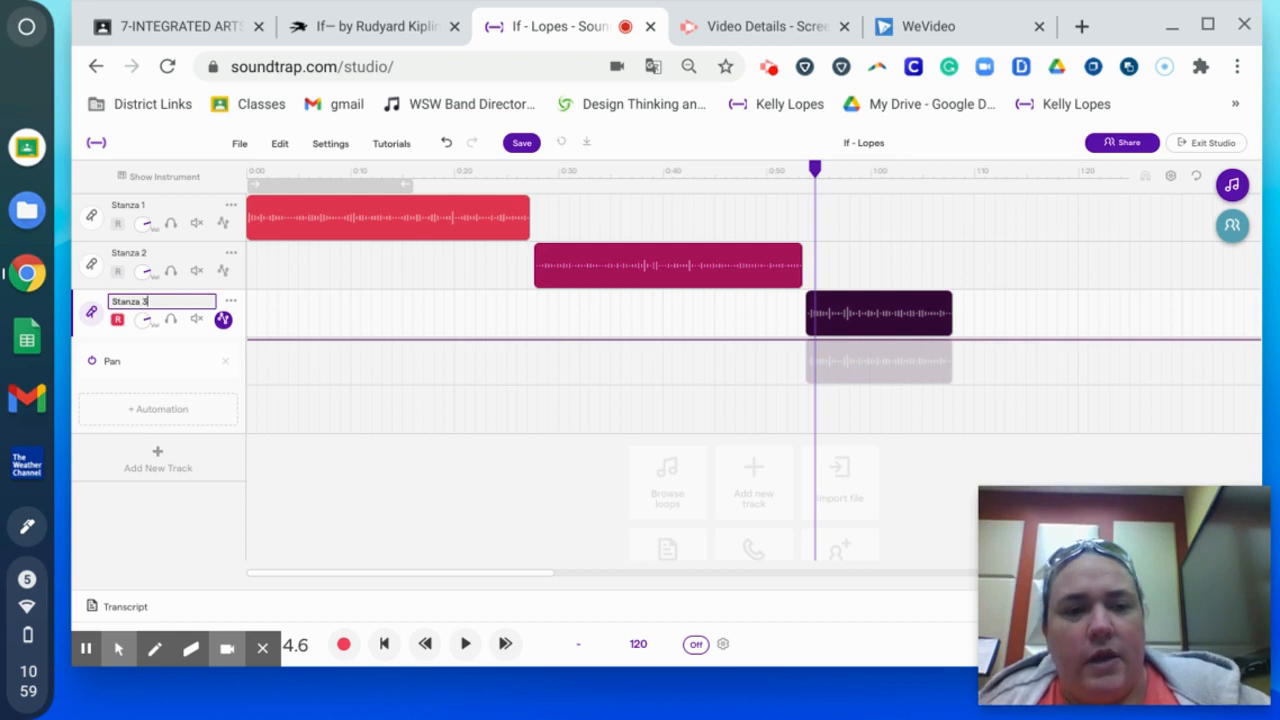
type(" 3")
- Add a fourth voice track with the Podcast preset and return to the full track view
left_click(137, 460)
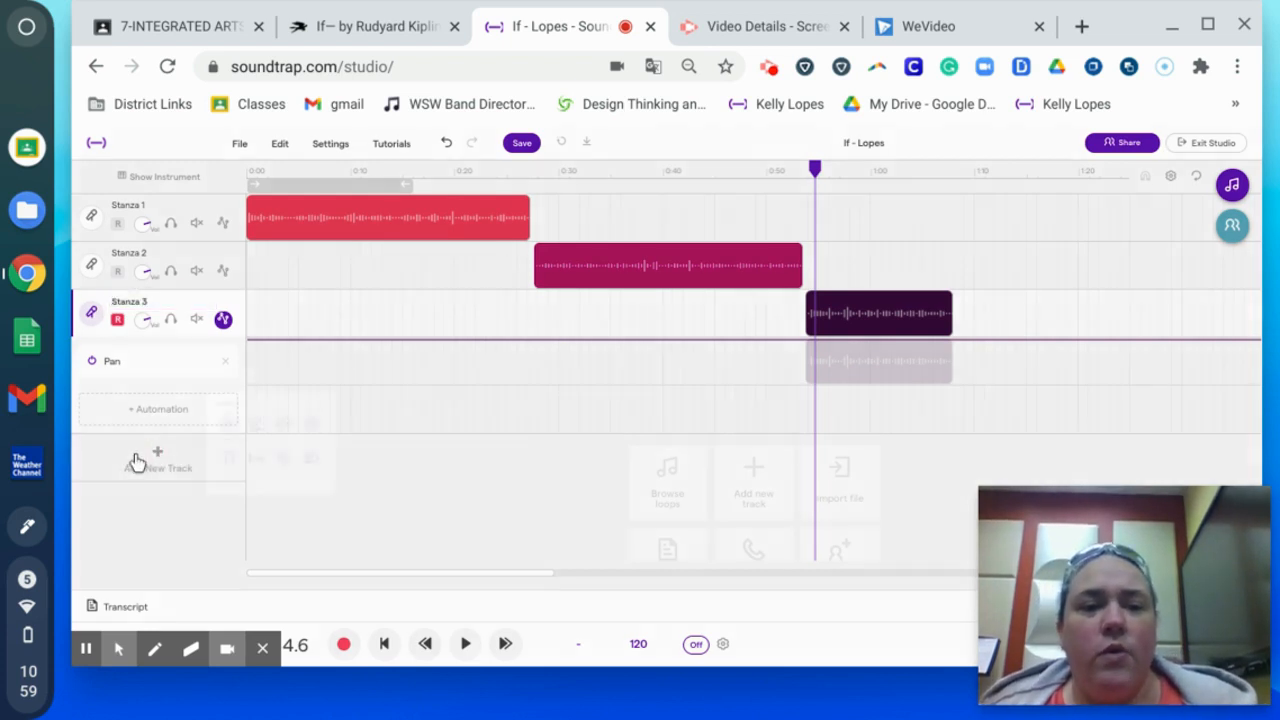
left_click(474, 310)
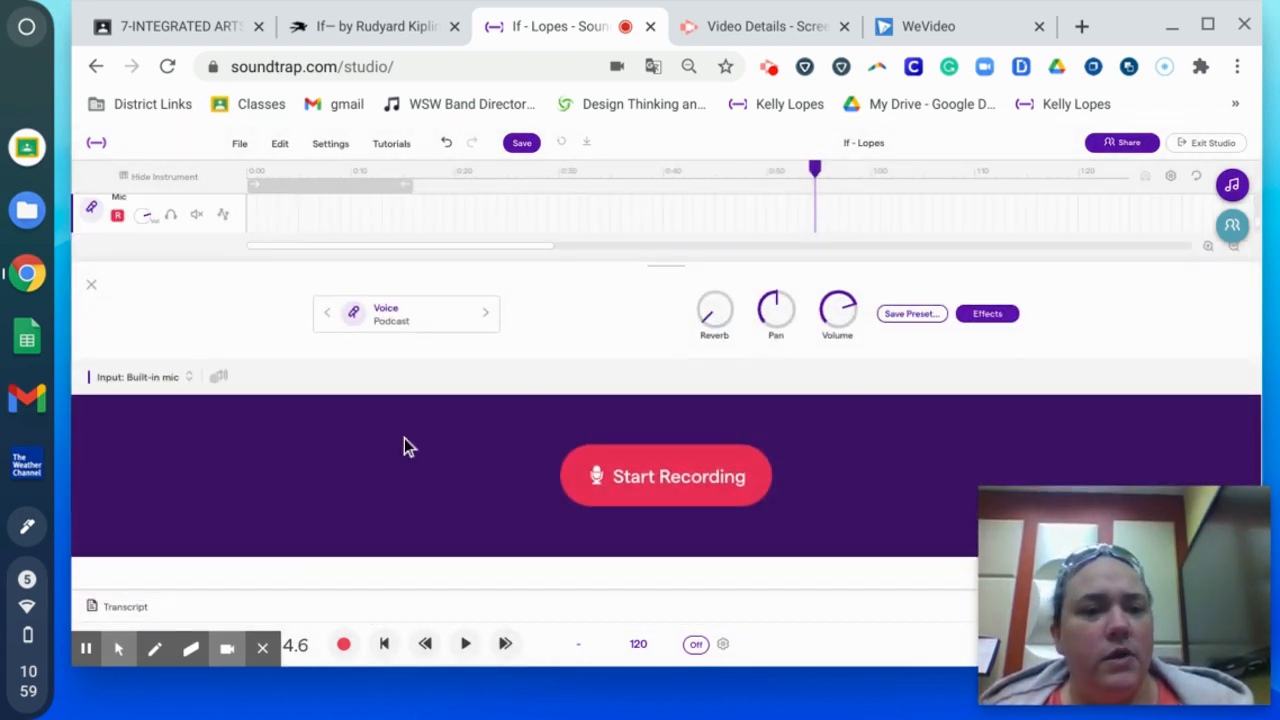
left_click(91, 286)
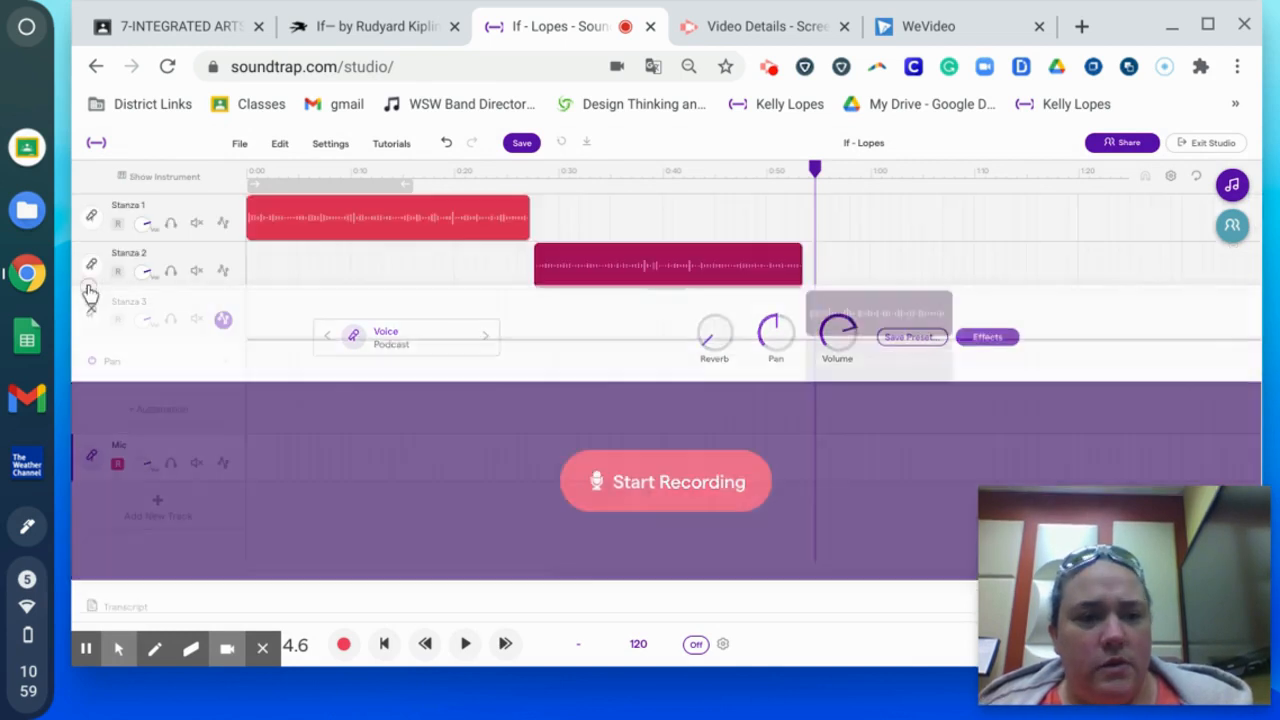
- Solo the new Mic track and place the playhead at about 0:07
left_click_drag(816, 167, 960, 167)
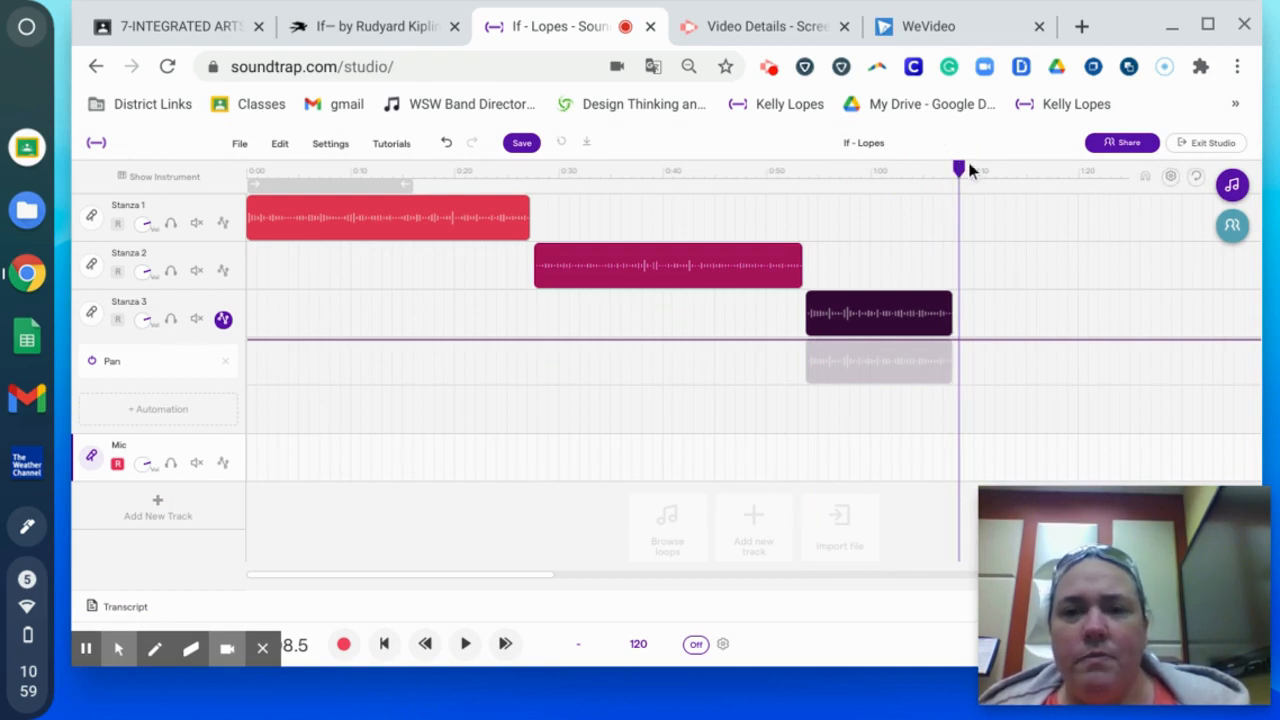
left_click_drag(959, 172, 632, 209)
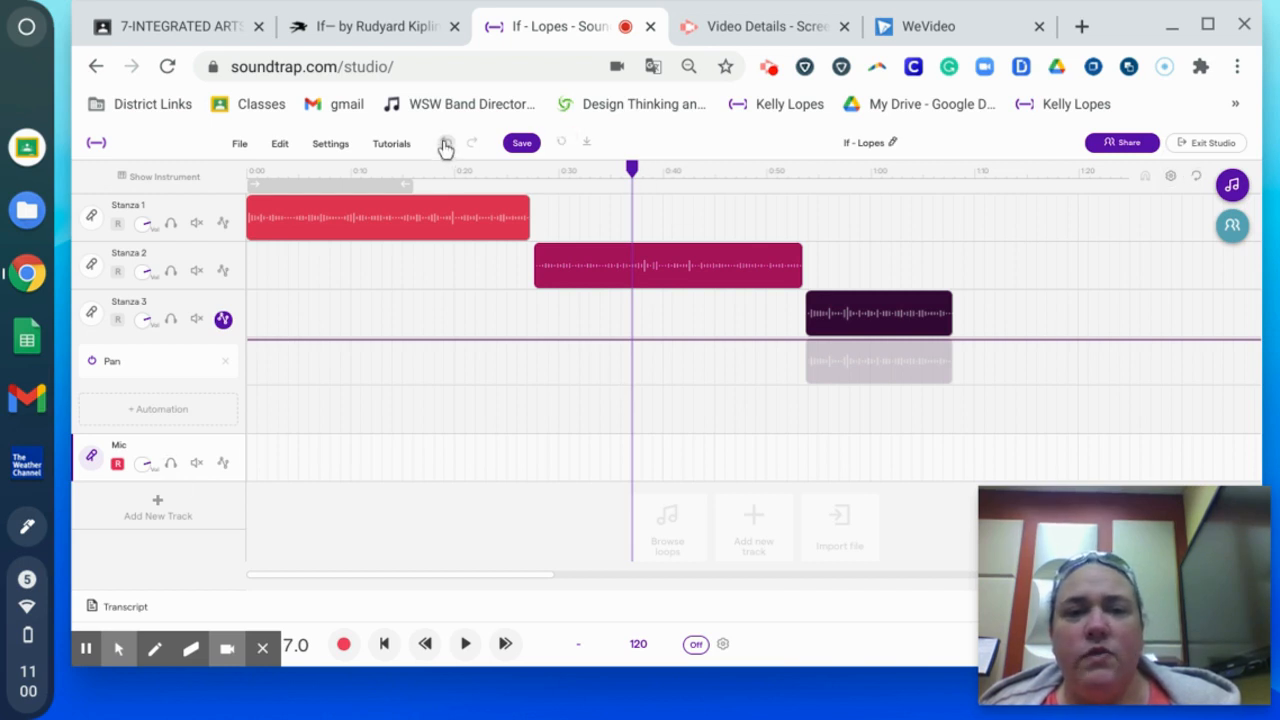
left_click(170, 465)
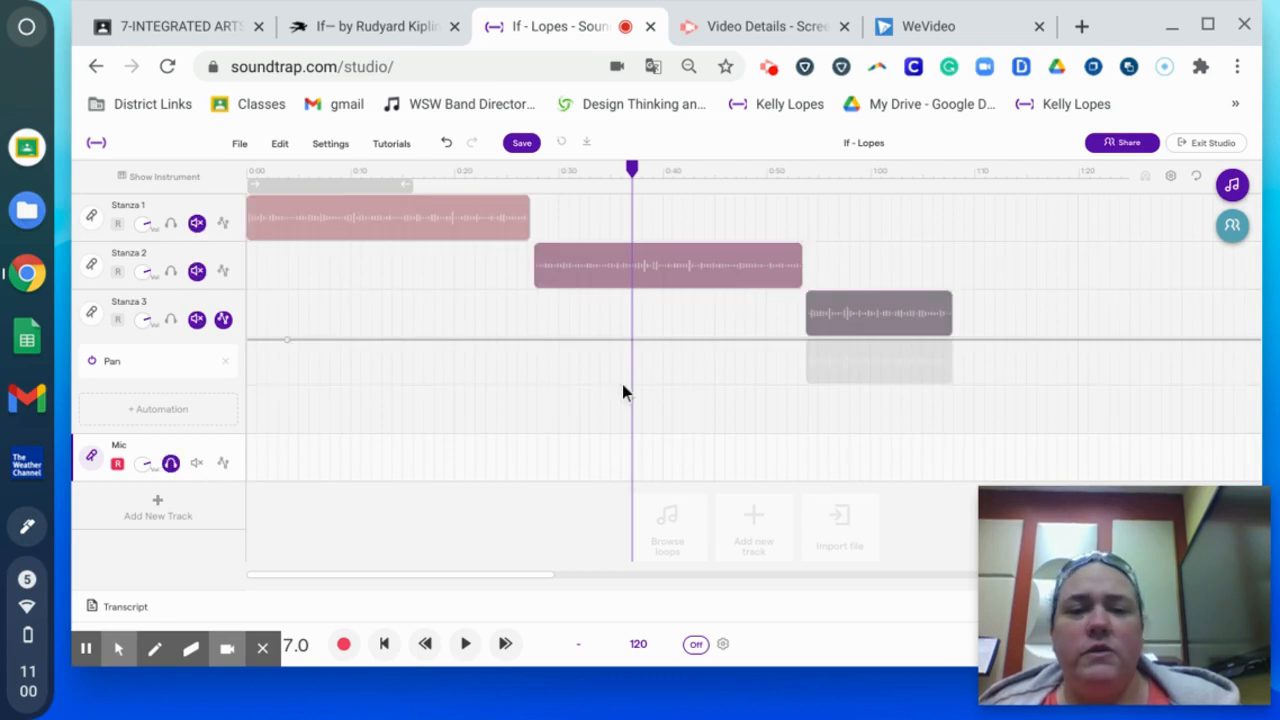
left_click_drag(631, 170, 323, 229)
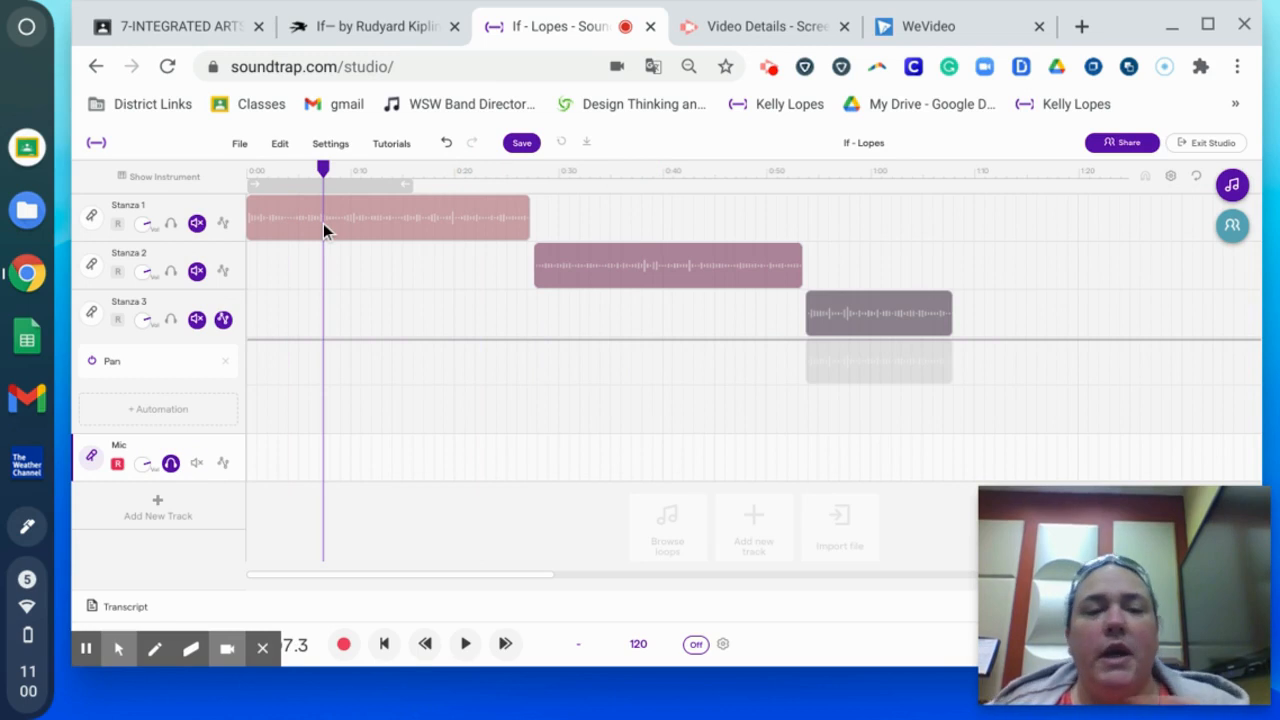
- Locate the poem's last stanza on the Poetry Foundation page and return to the Soundtrap studio
left_click(326, 33)
scroll(377, 381, "down", 6)
scroll(377, 381, "up", 3)
left_click(530, 38)
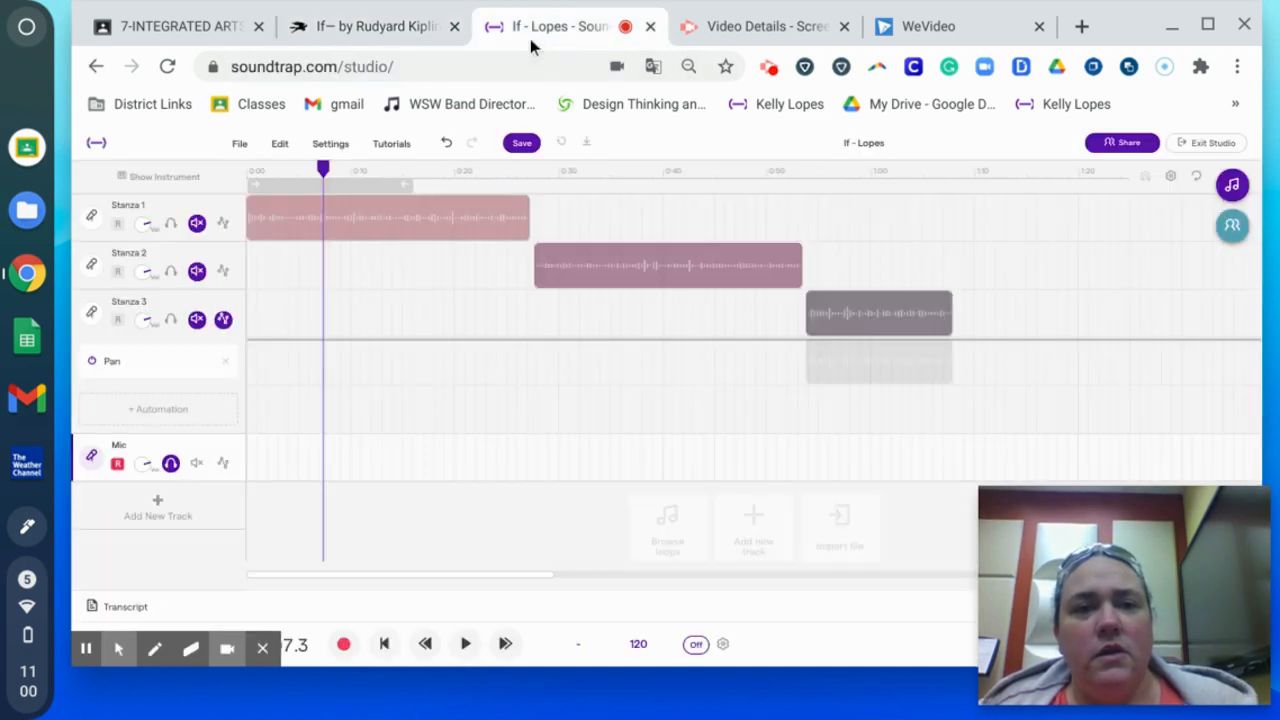
- Record the last stanza on the soloed Mic track while reading it from the poem page
left_click(343, 648)
left_click(375, 26)
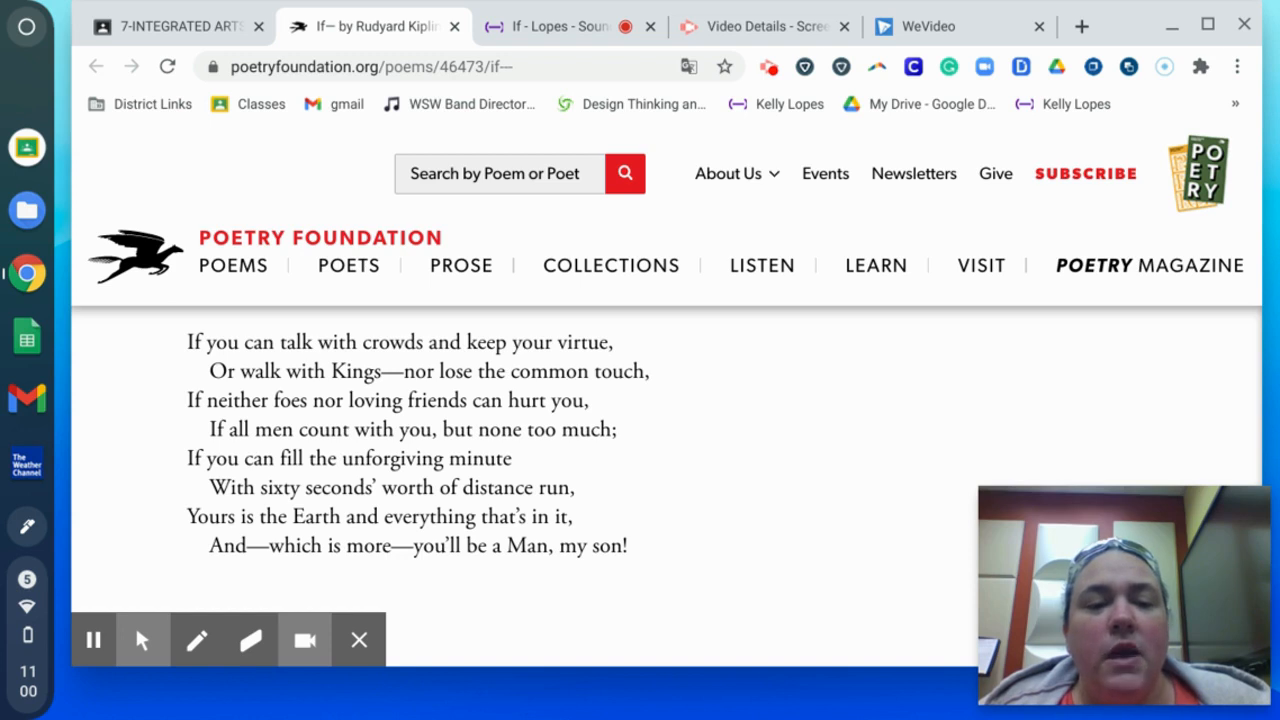
left_click(545, 28)
left_click(383, 648)
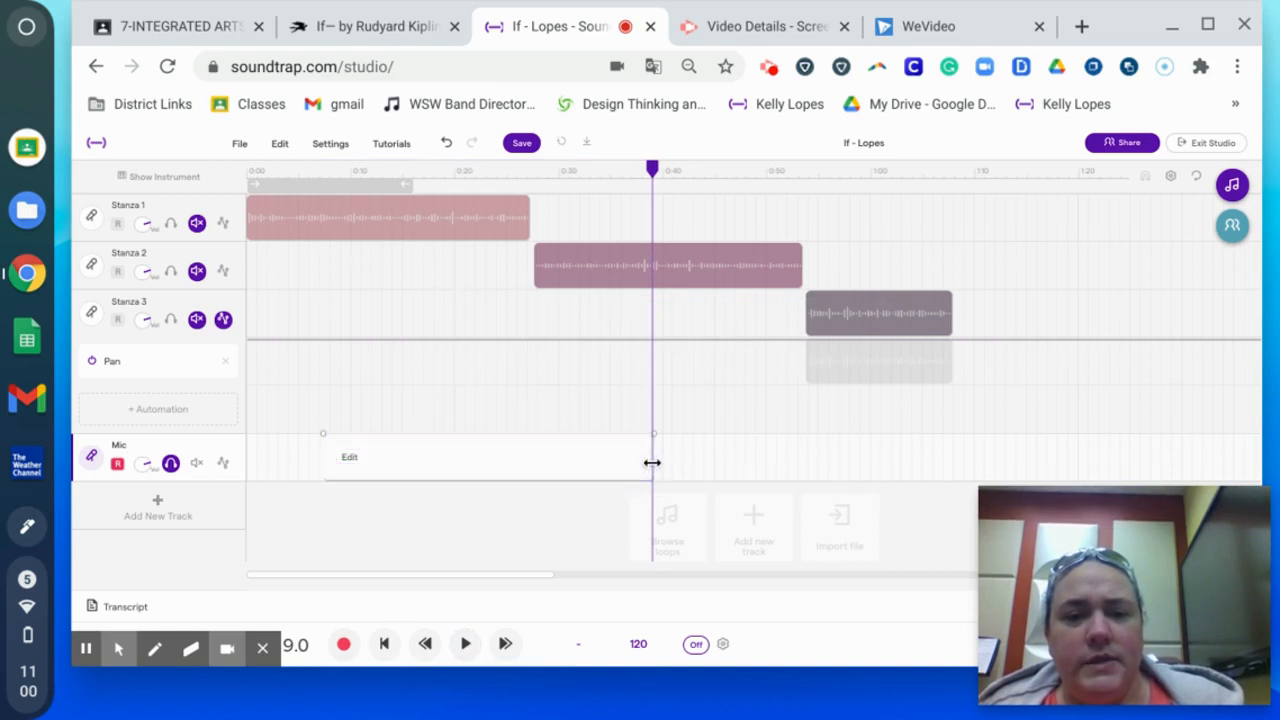
- Trim the end and the start of the last stanza's clip to run from about 0:10 to 0:36
left_click_drag(651, 462, 616, 468)
left_click_drag(323, 466, 353, 462)
left_click(417, 355)
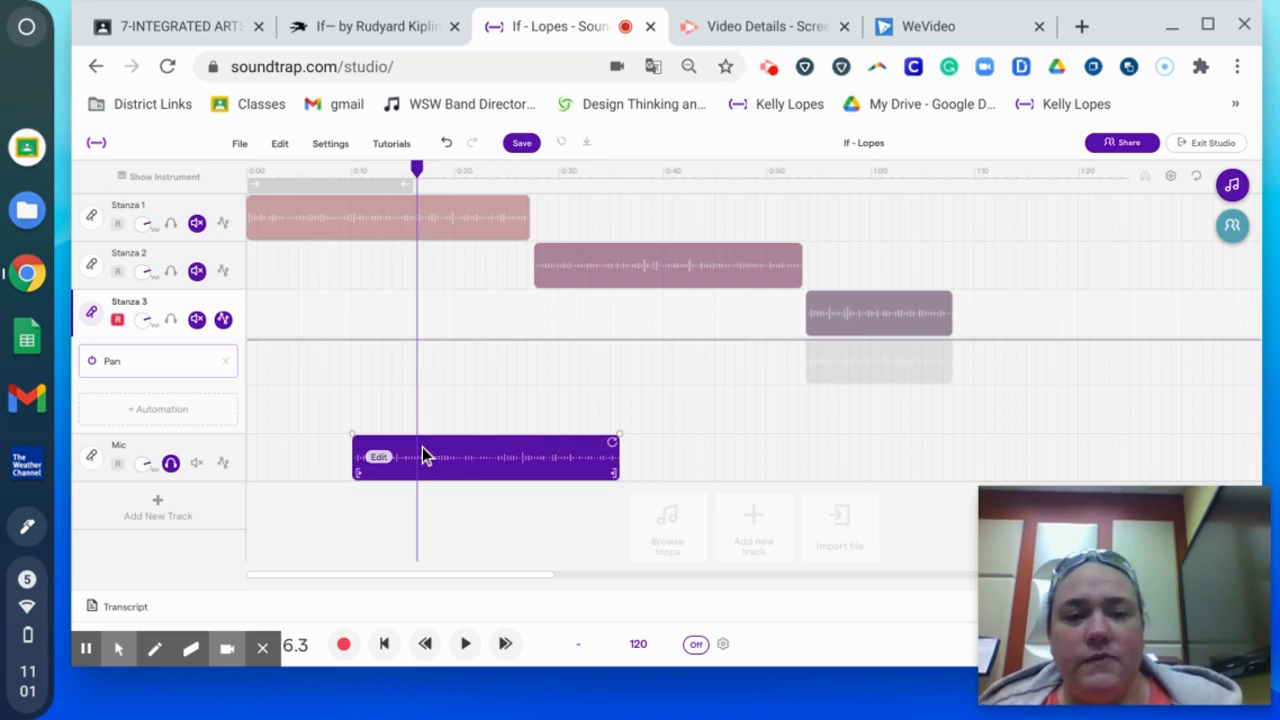
- Move the last stanza's clip to begin just after the Stanza 3 clip, at about 1:08, and turn off the Mic track's solo
left_click_drag(422, 457, 1035, 456)
left_click(957, 172)
mouse_move(990, 452)
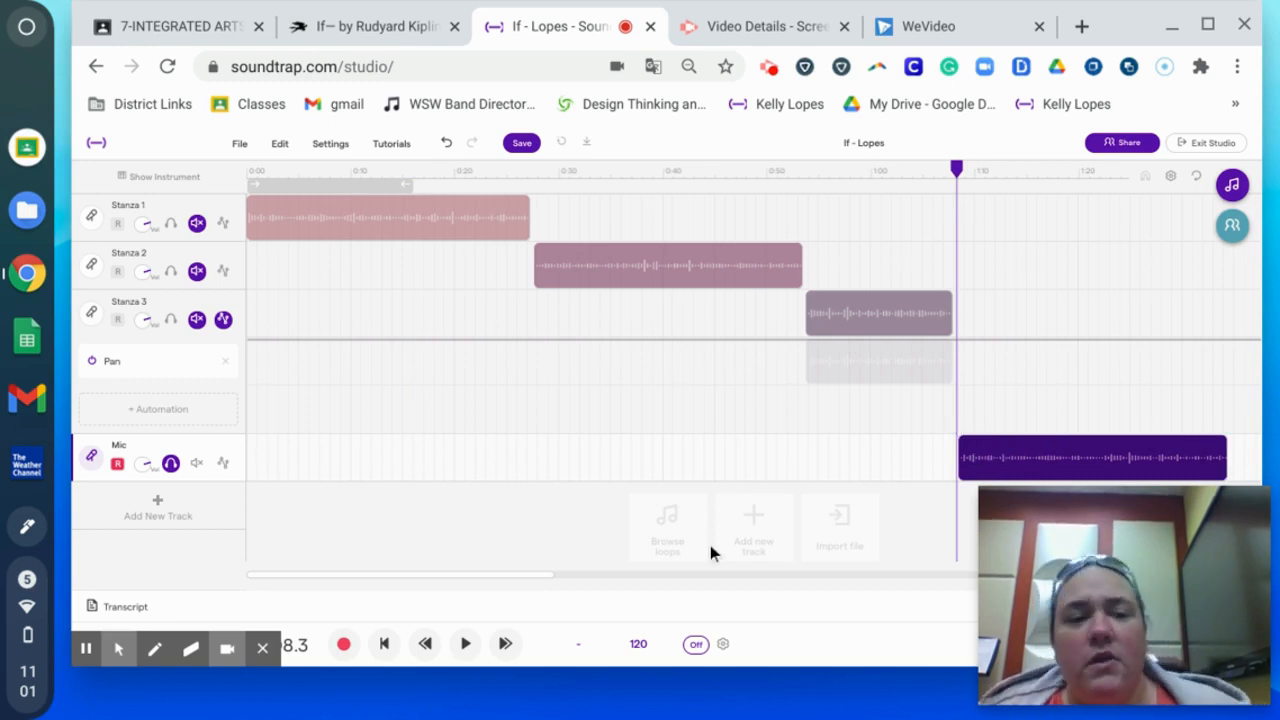
left_click(172, 466)
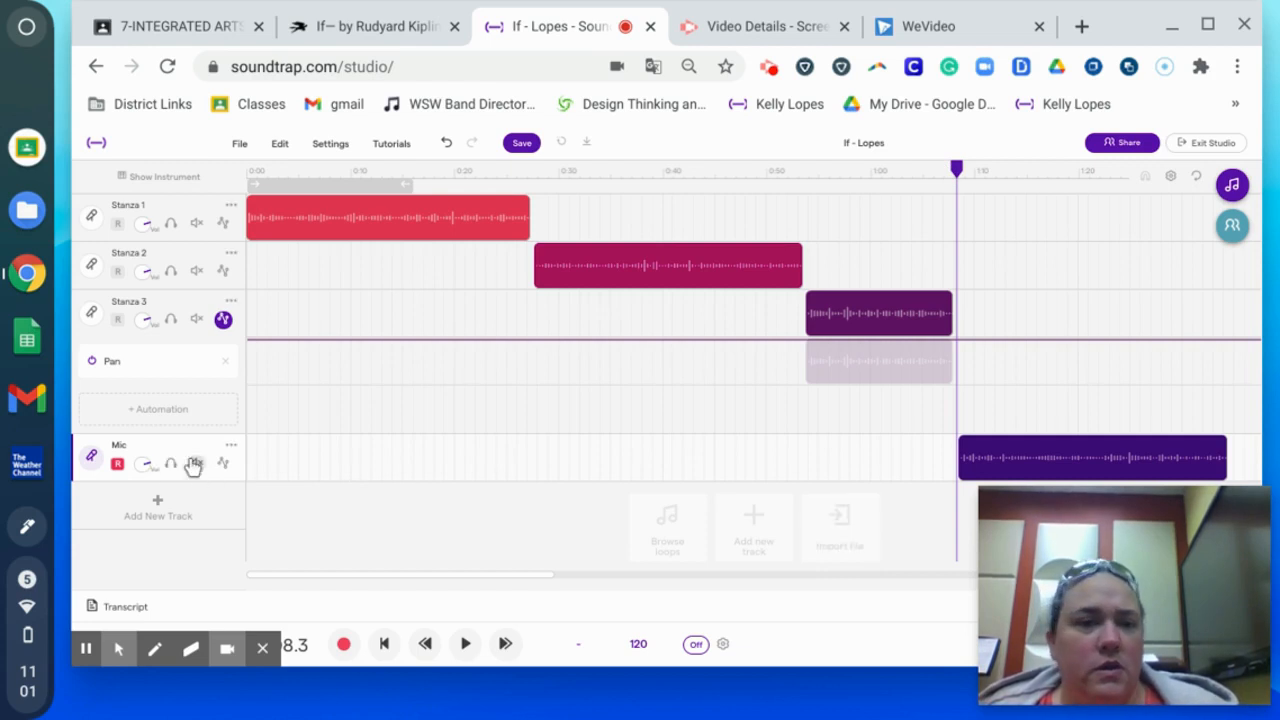
- Add Volume automation to the Mic track and close the webcam overlay covering its clip
left_click(223, 464)
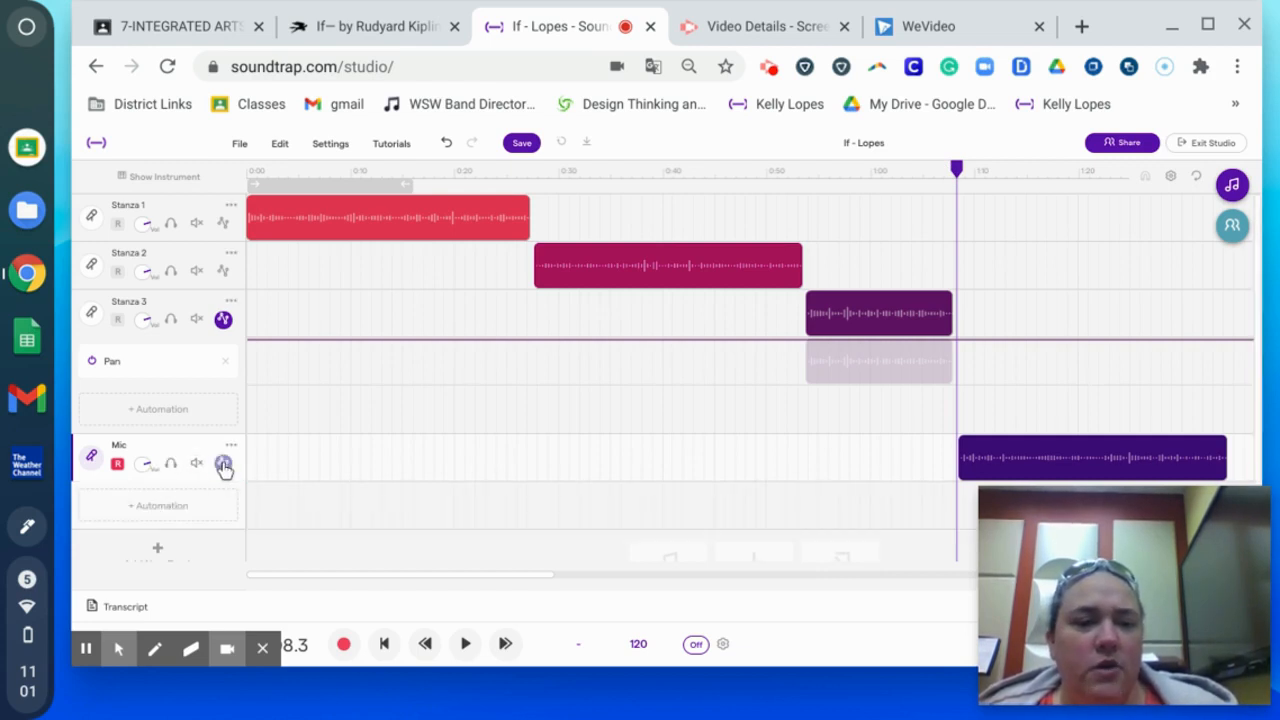
left_click(171, 508)
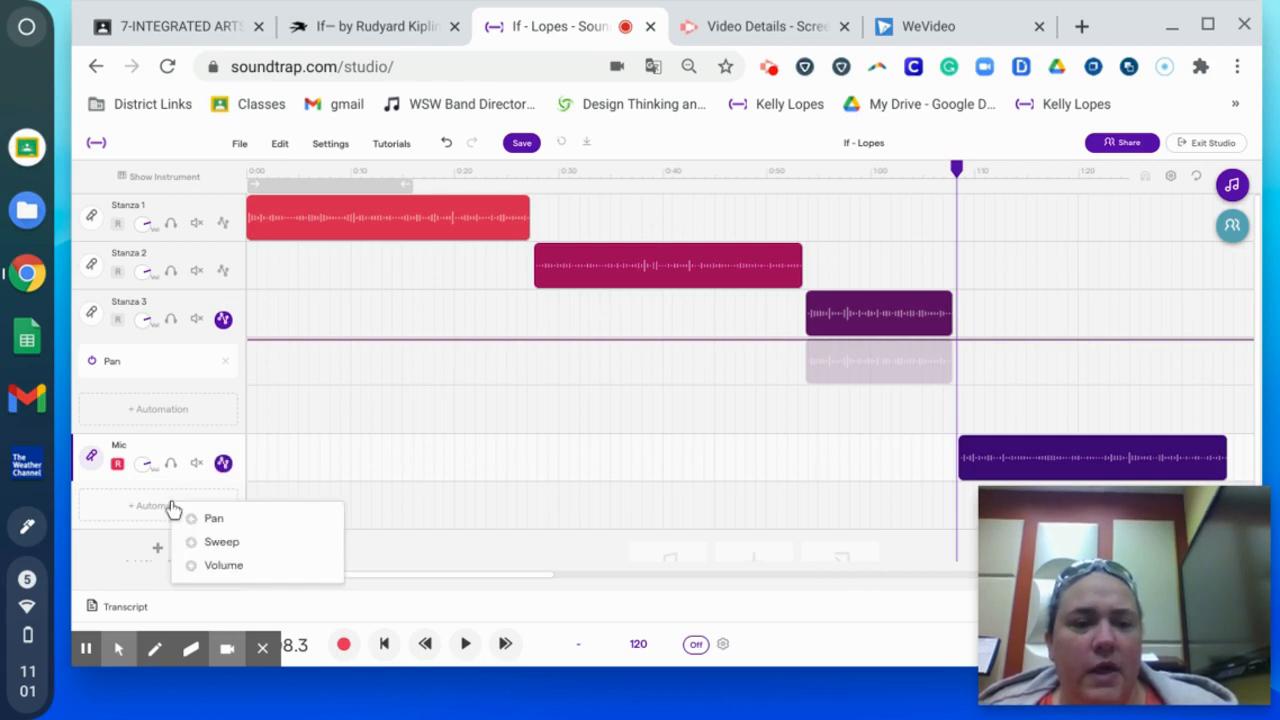
left_click(224, 566)
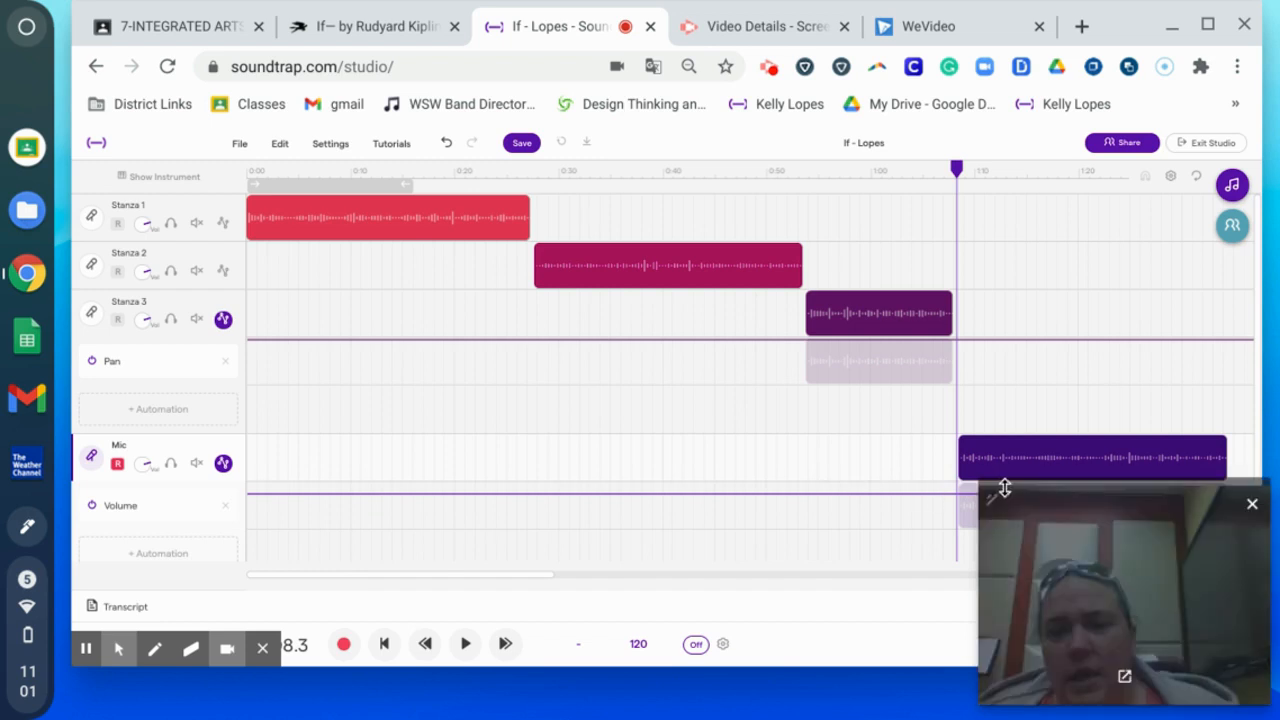
left_click(1251, 504)
- Add seven automation points along the volume curve across the last stanza's clip
left_click(964, 494)
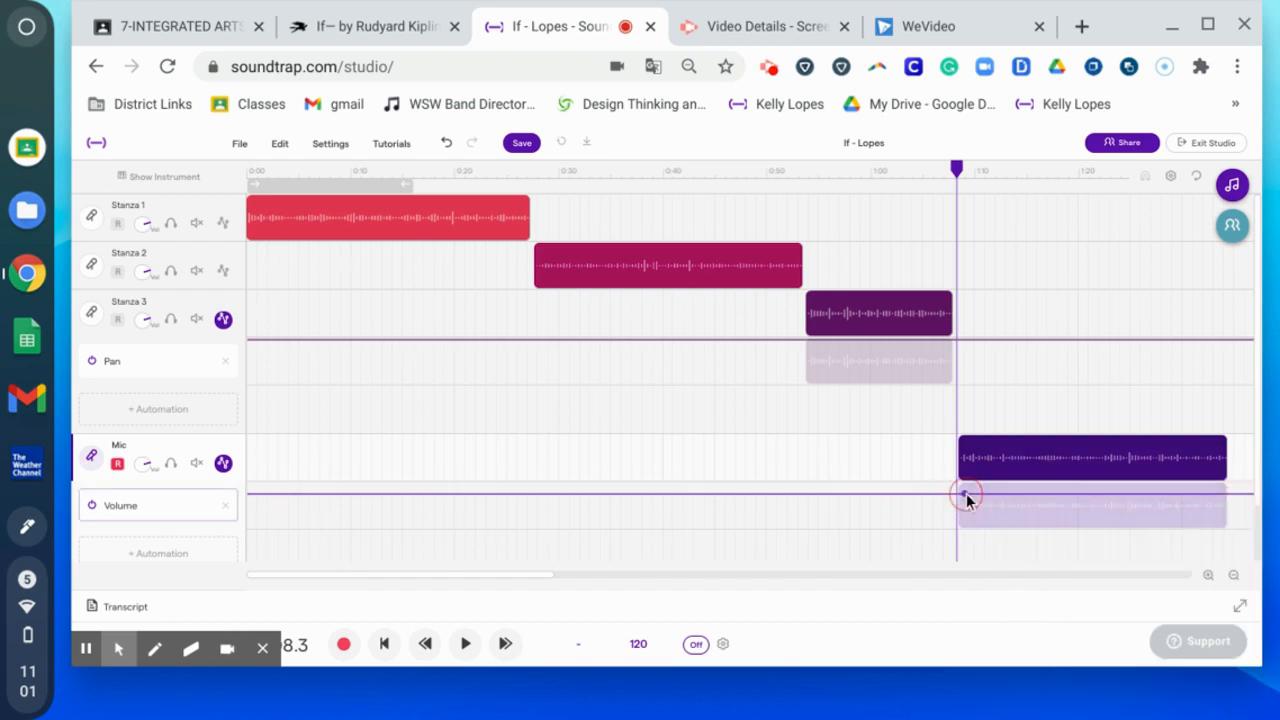
left_click(990, 493)
left_click(1027, 491)
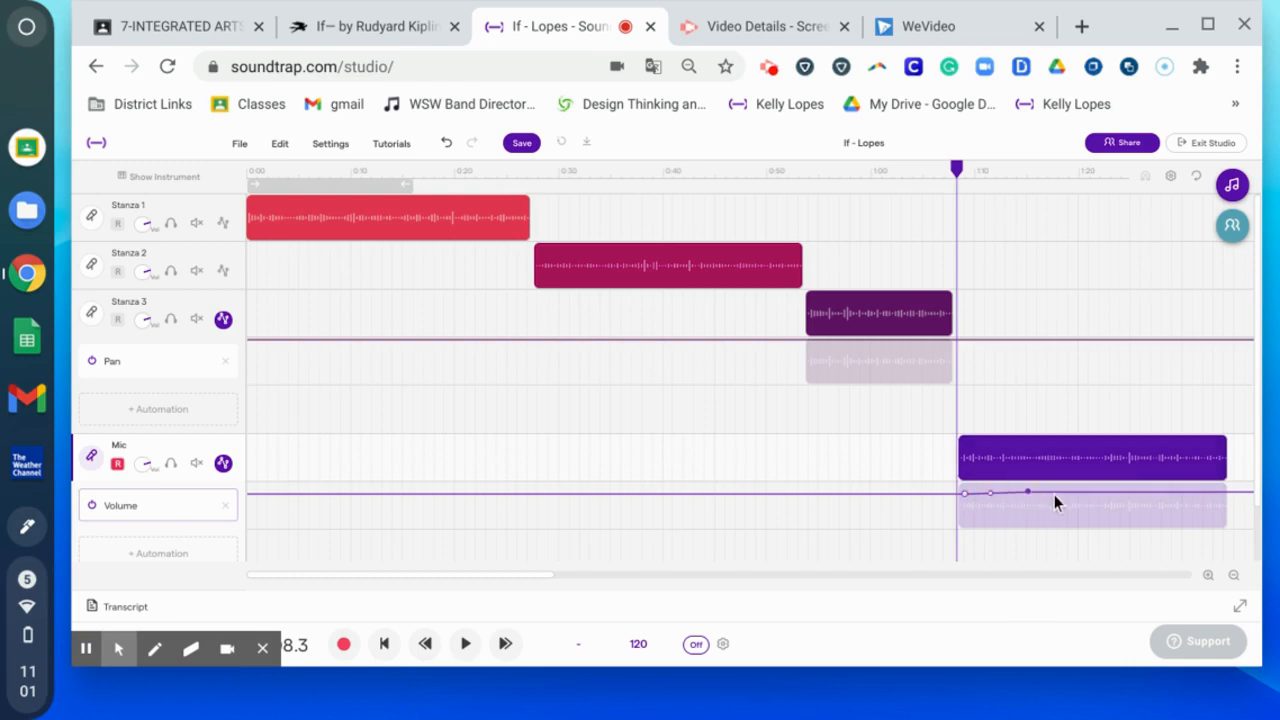
left_click(1065, 488)
left_click(1130, 490)
left_click(1167, 491)
left_click(1204, 491)
- Shape the volume curve into a fade-in, a dip past the clip's middle and a fade-out at its end, and play the clip
left_click_drag(966, 496, 1011, 497)
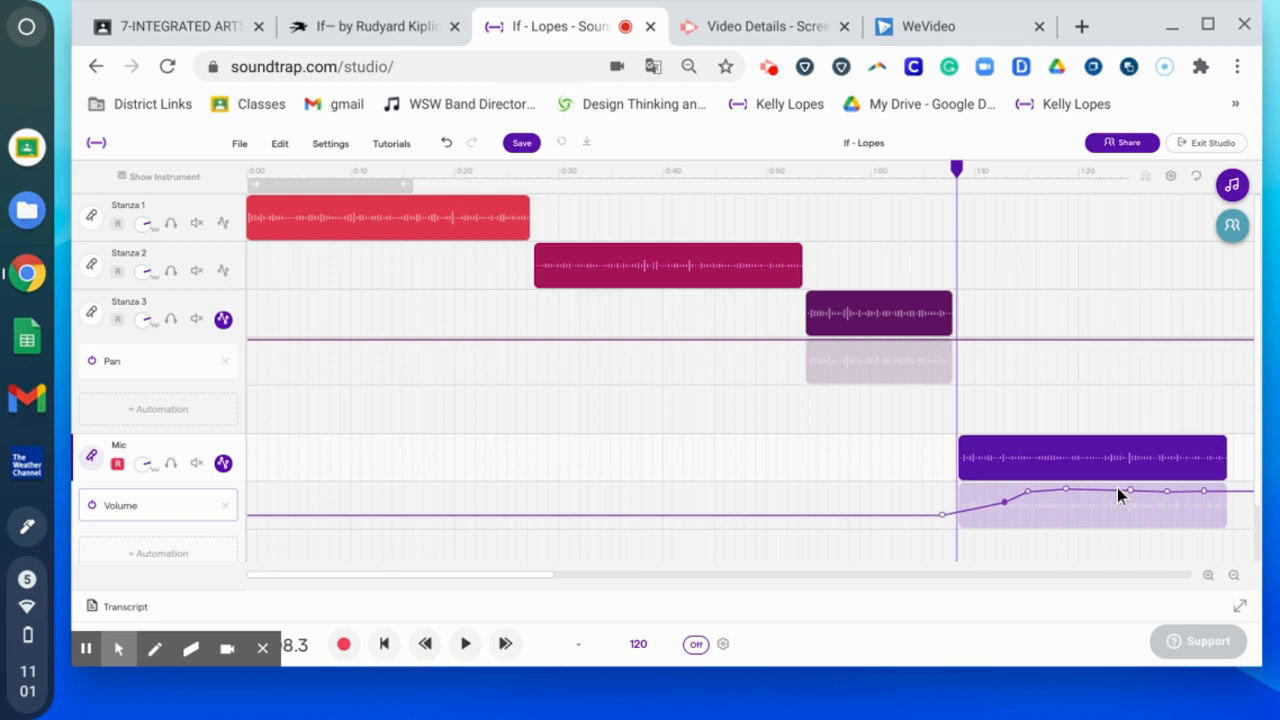
left_click_drag(1128, 489, 1120, 507)
left_click_drag(1166, 489, 1161, 519)
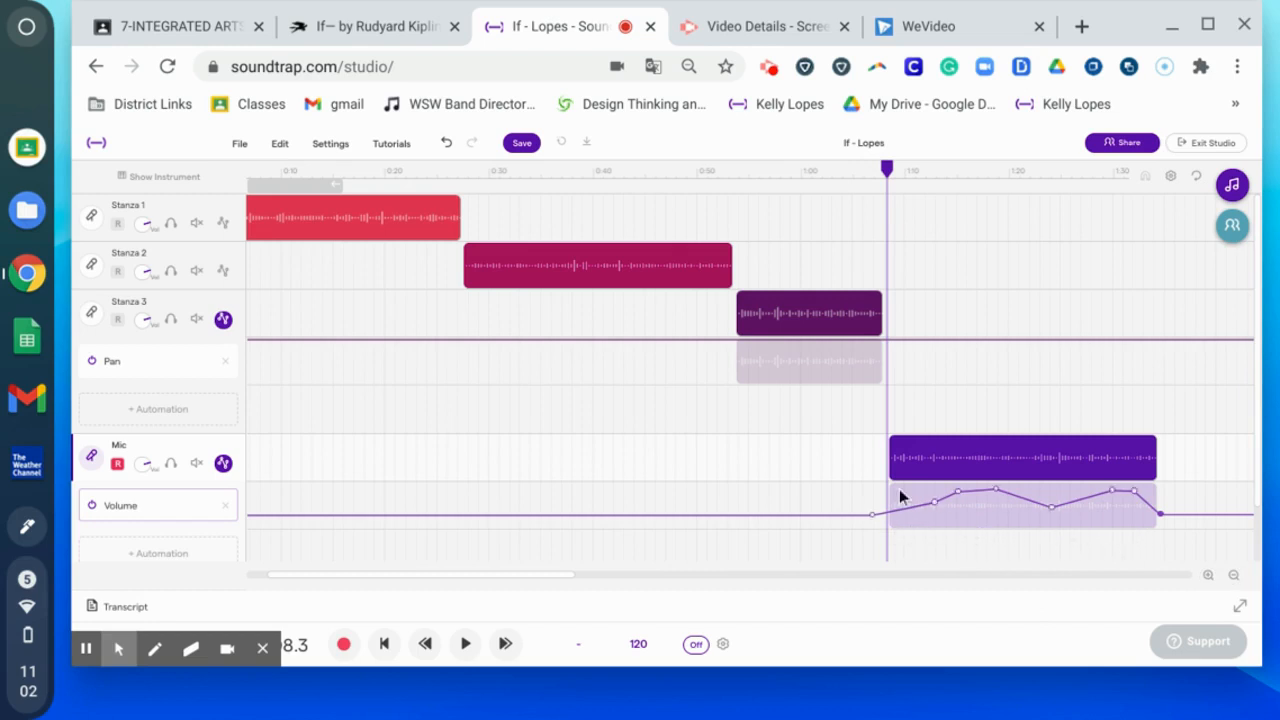
key("space")
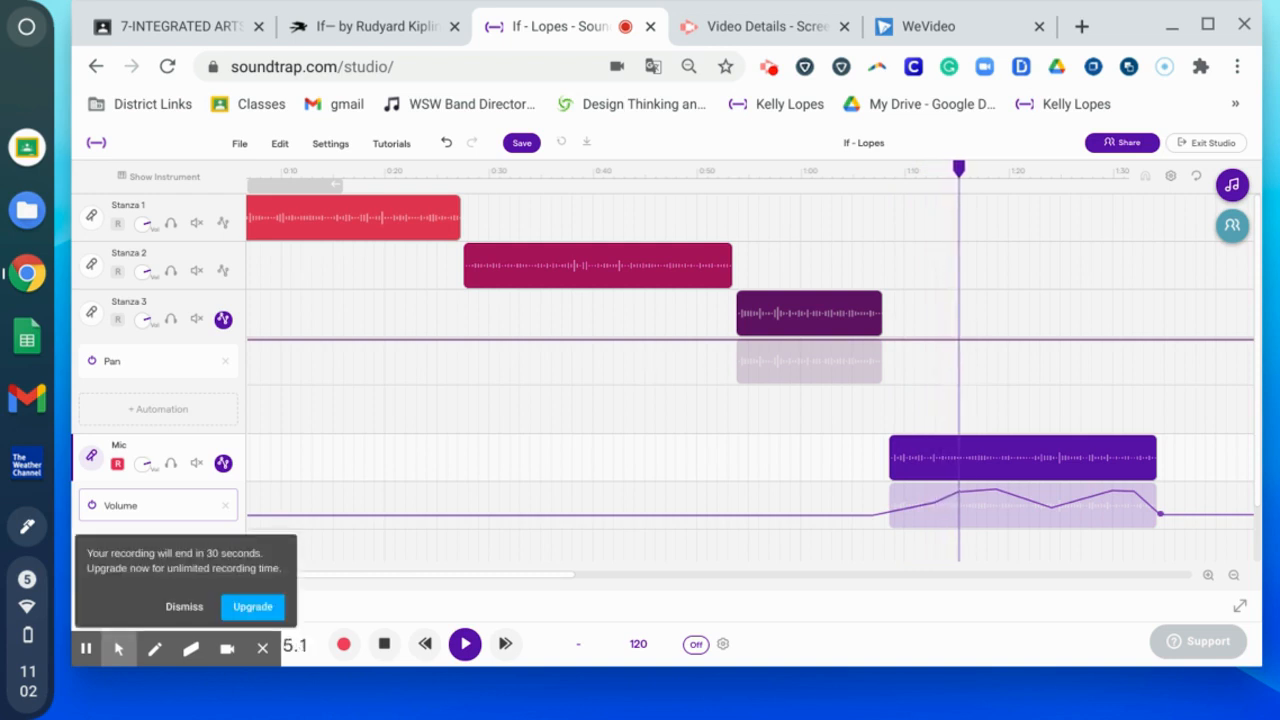
- Stop playback and rename the Mic track as Stanza 4
key("space")
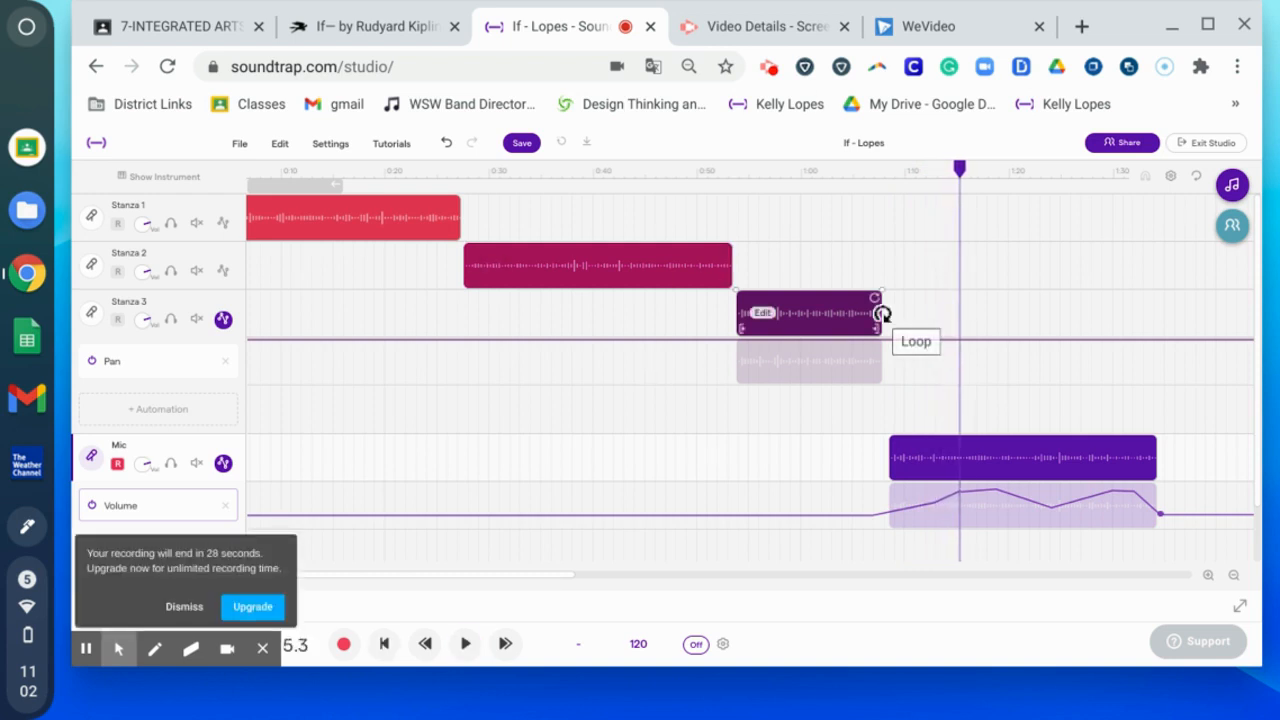
scroll(471, 438, "left", 2)
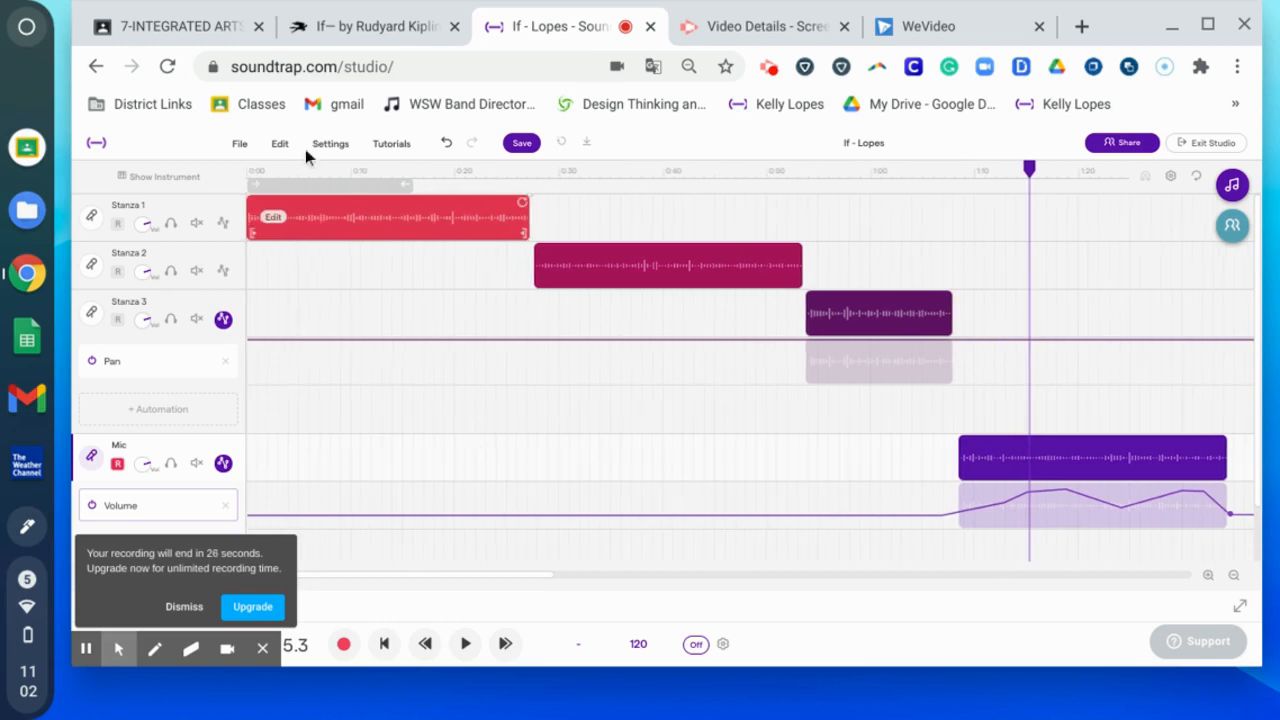
double_click(116, 445)
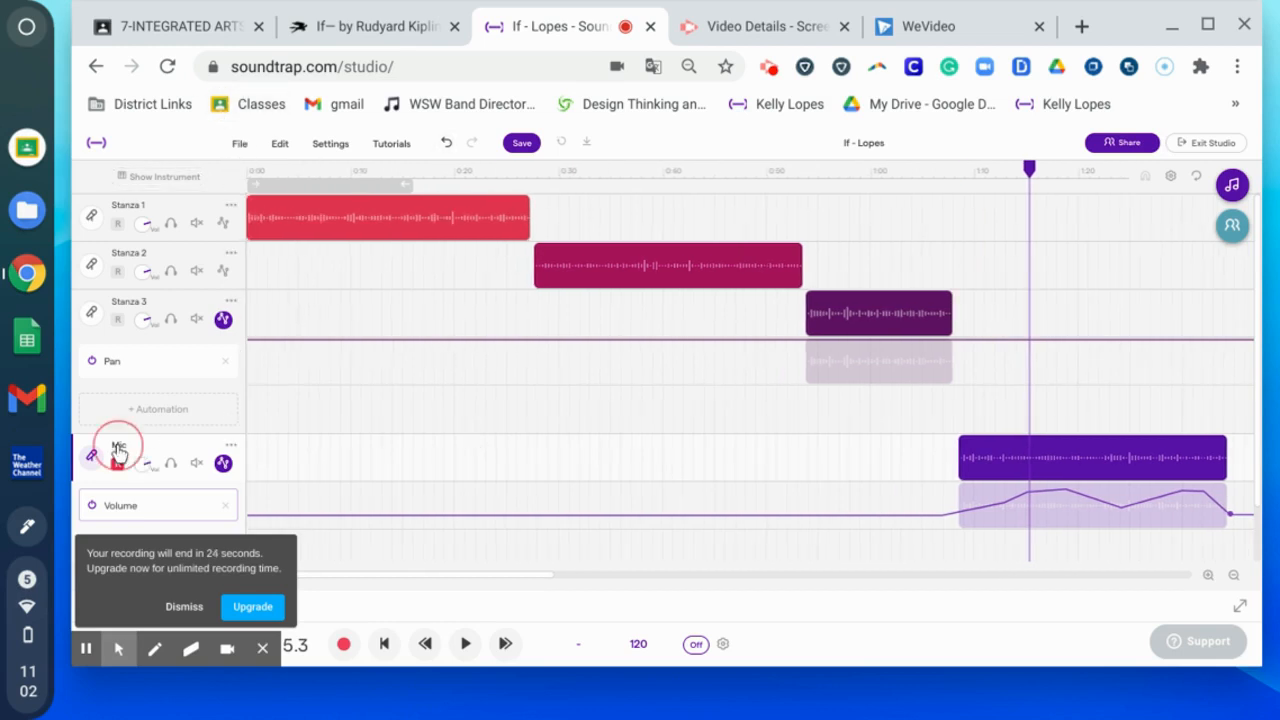
type("Stan")
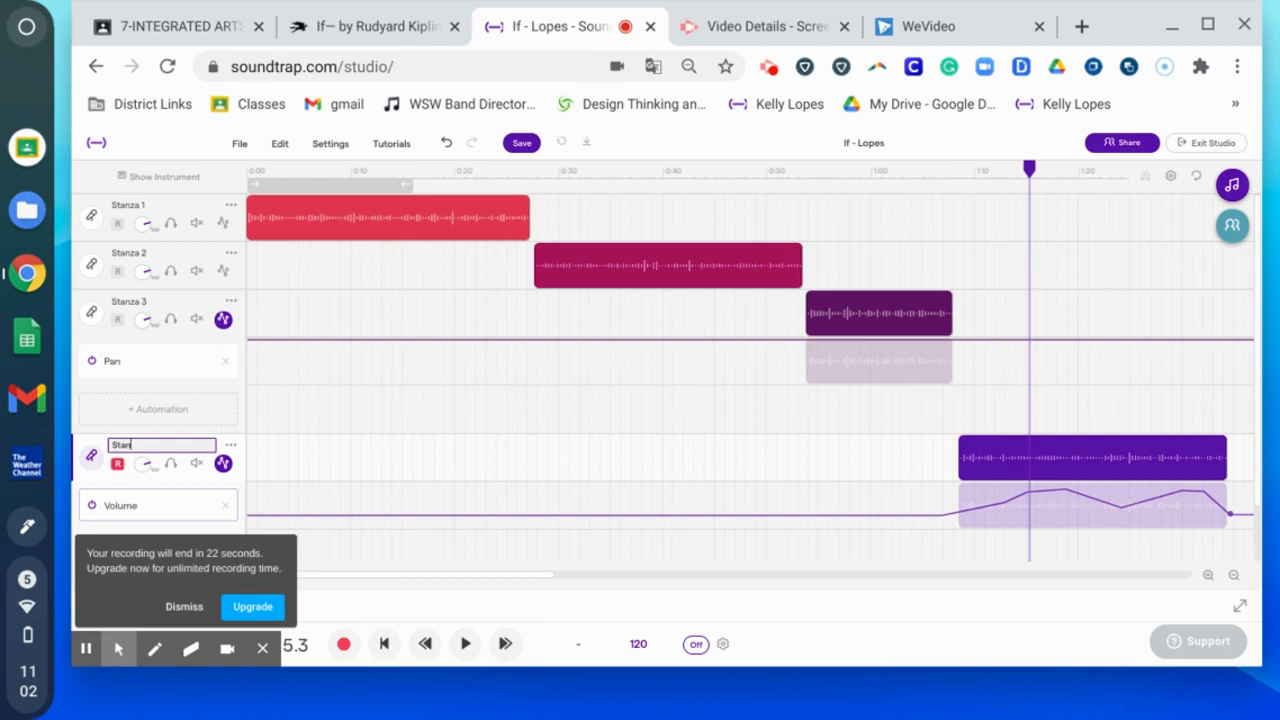
type("za 4")
left_click(361, 328)
- Save the podcast project and export it as an mp3 file
left_click(240, 144)
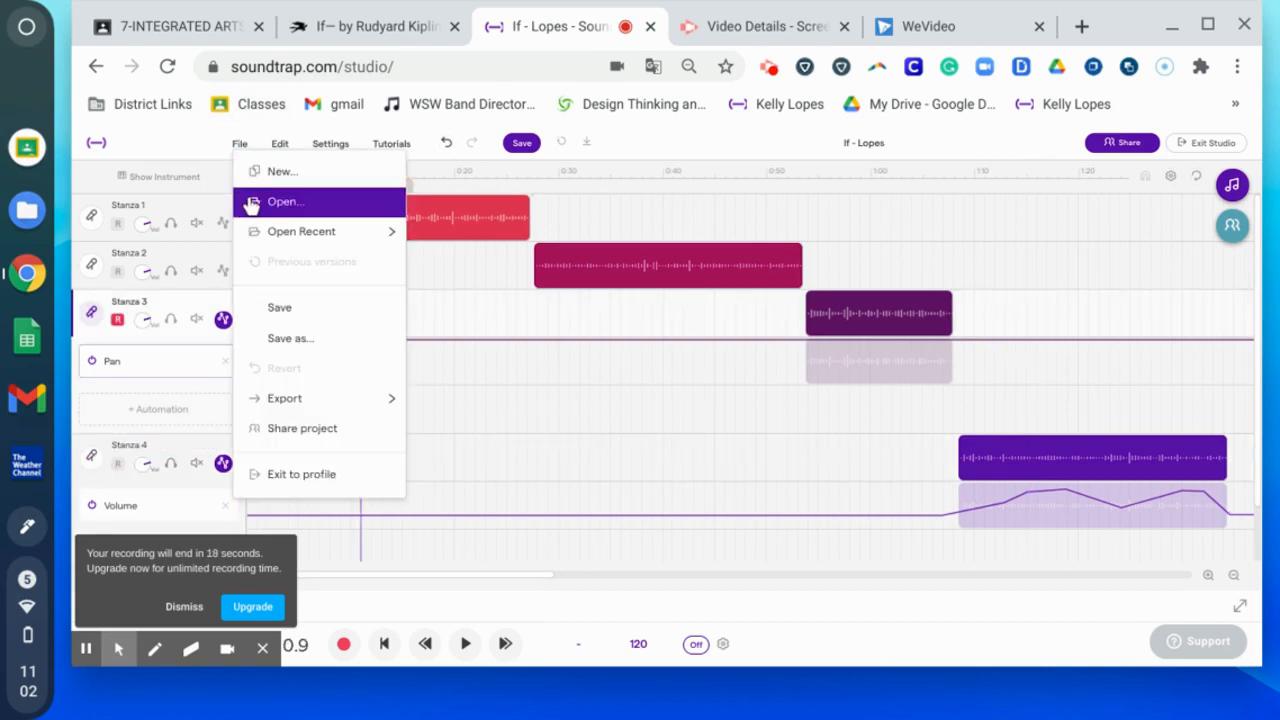
left_click(280, 308)
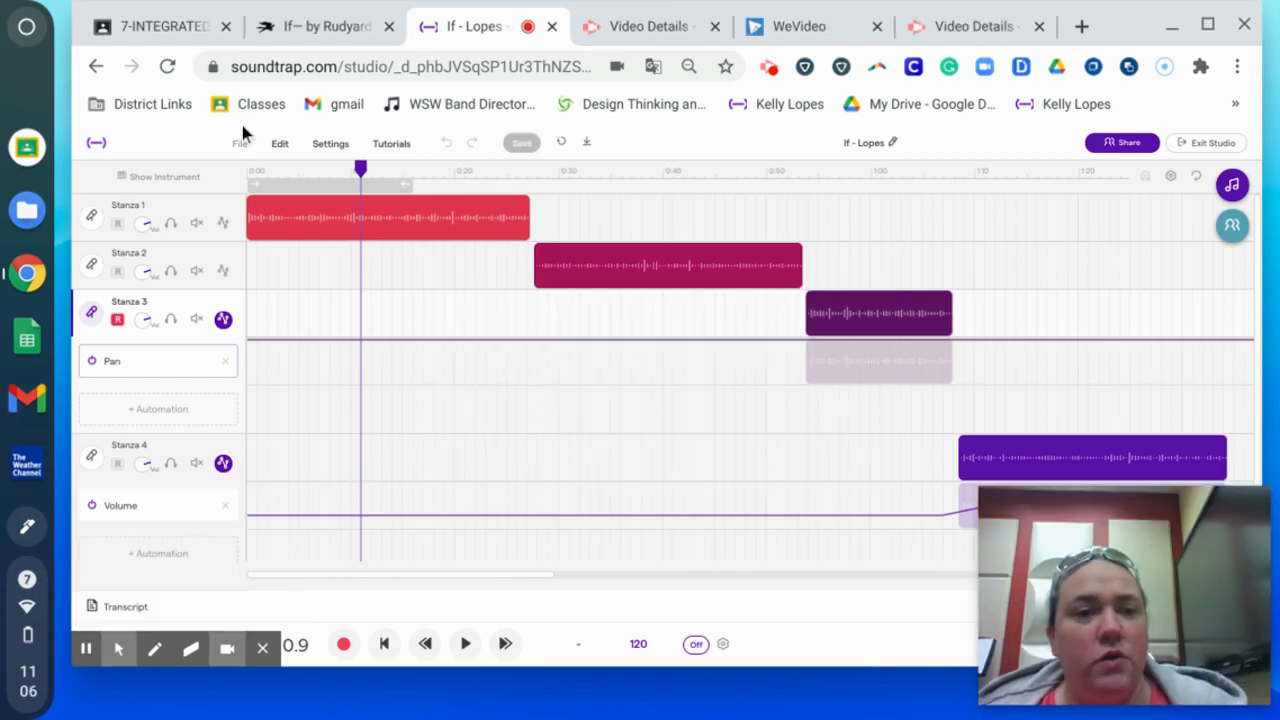
left_click(240, 145)
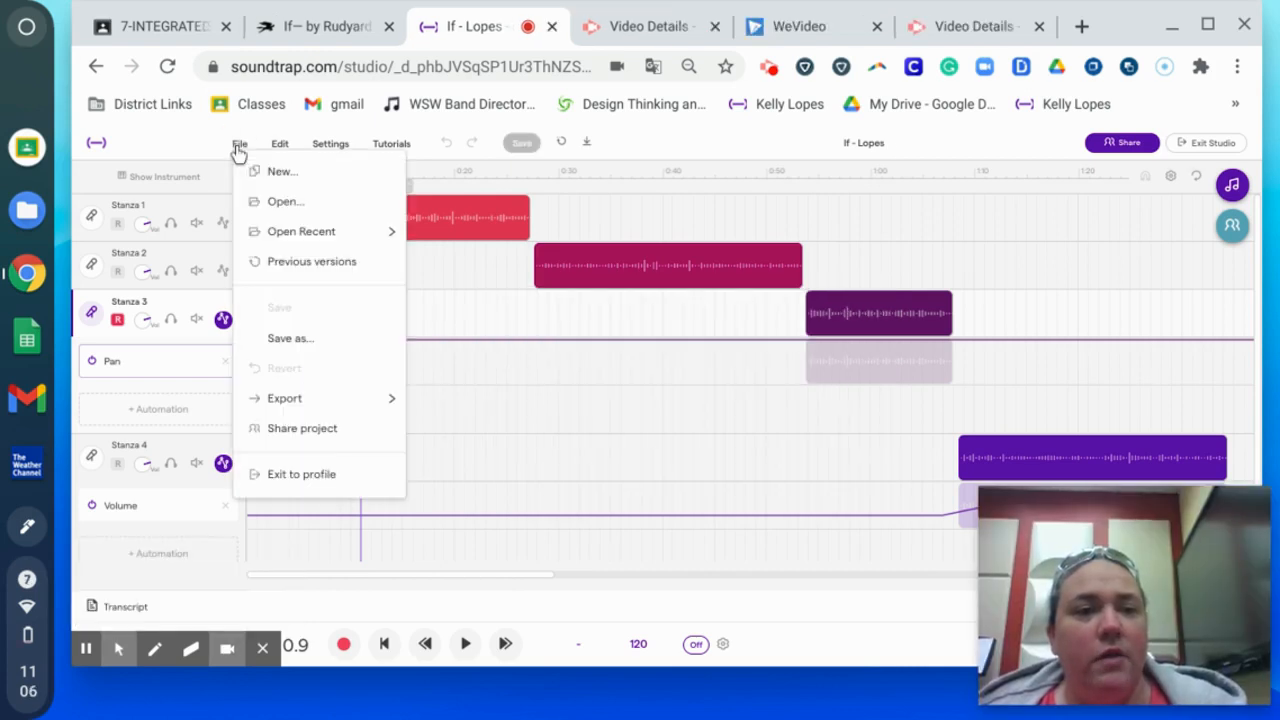
mouse_move(289, 400)
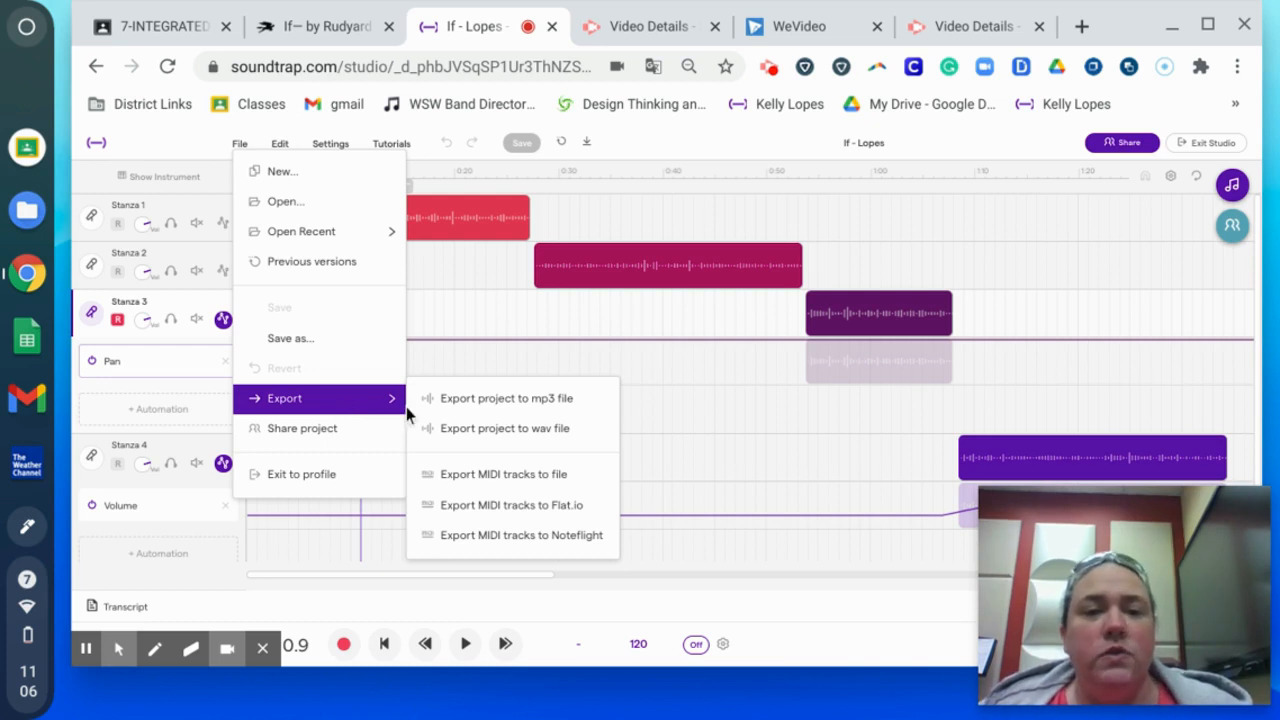
left_click(493, 401)
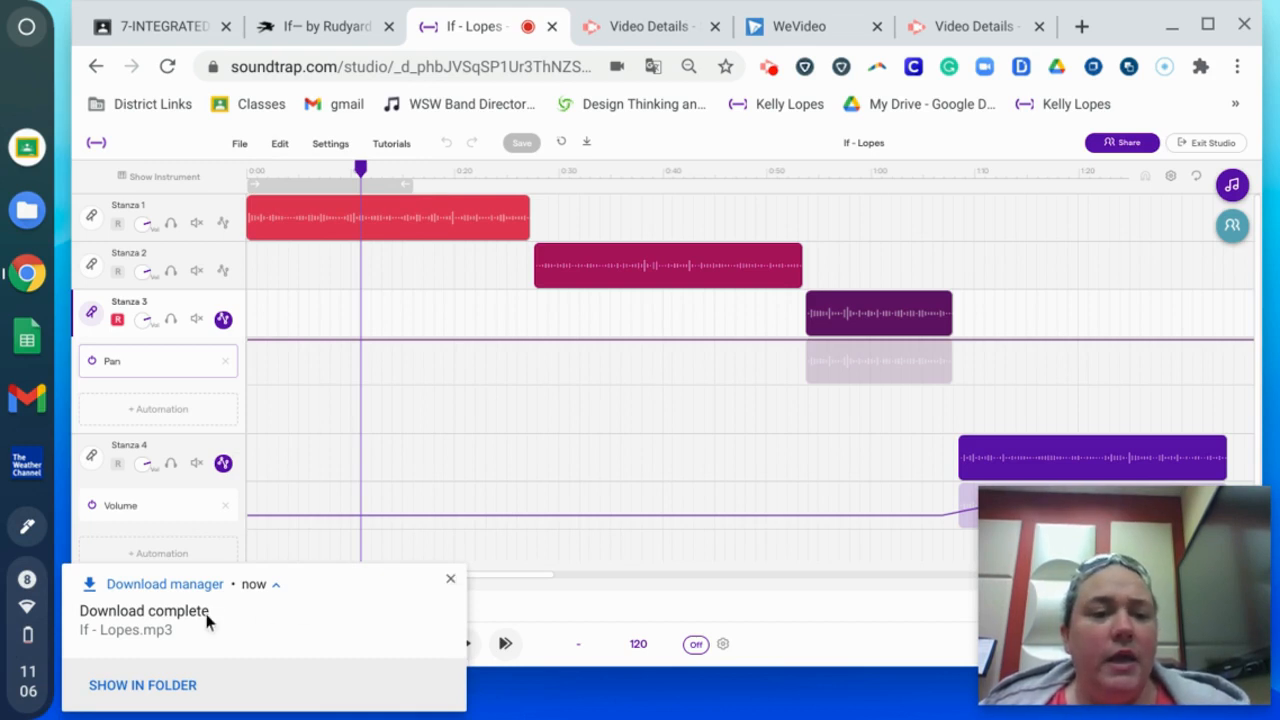
- Show the downloaded mp3 in its folder in the Files app, select it and close the Files window
left_click(140, 685)
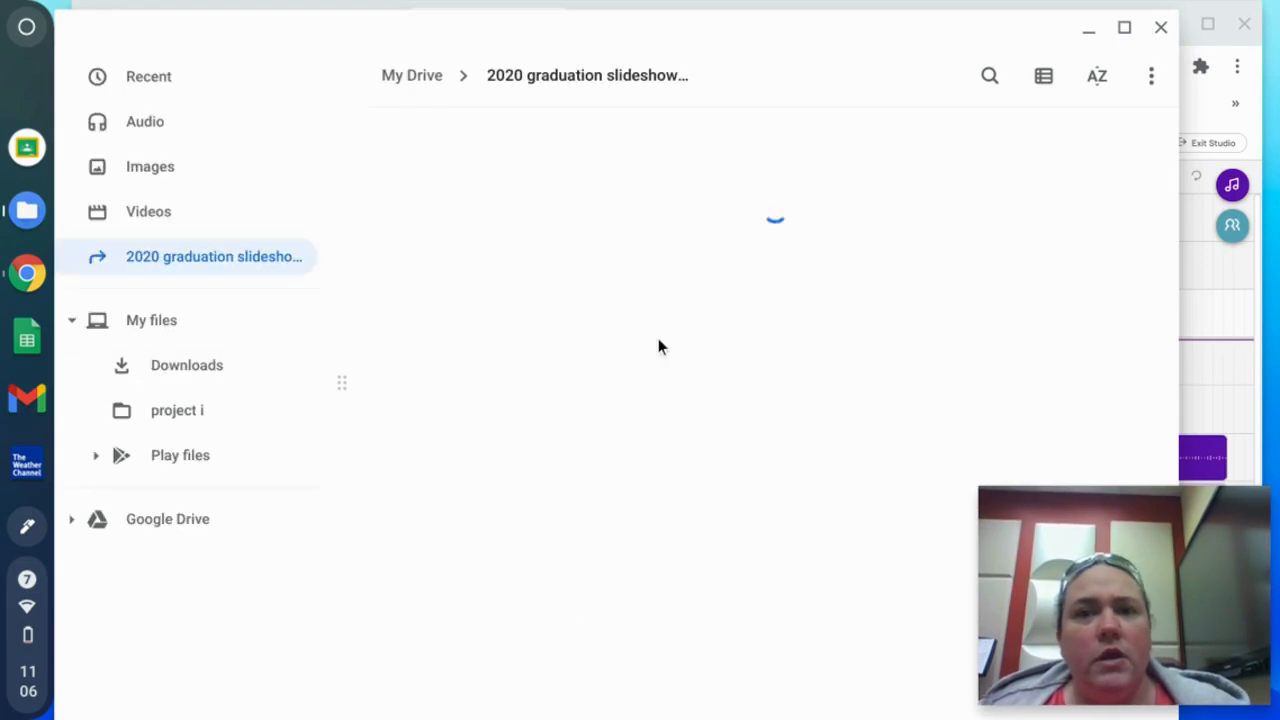
left_click(494, 272)
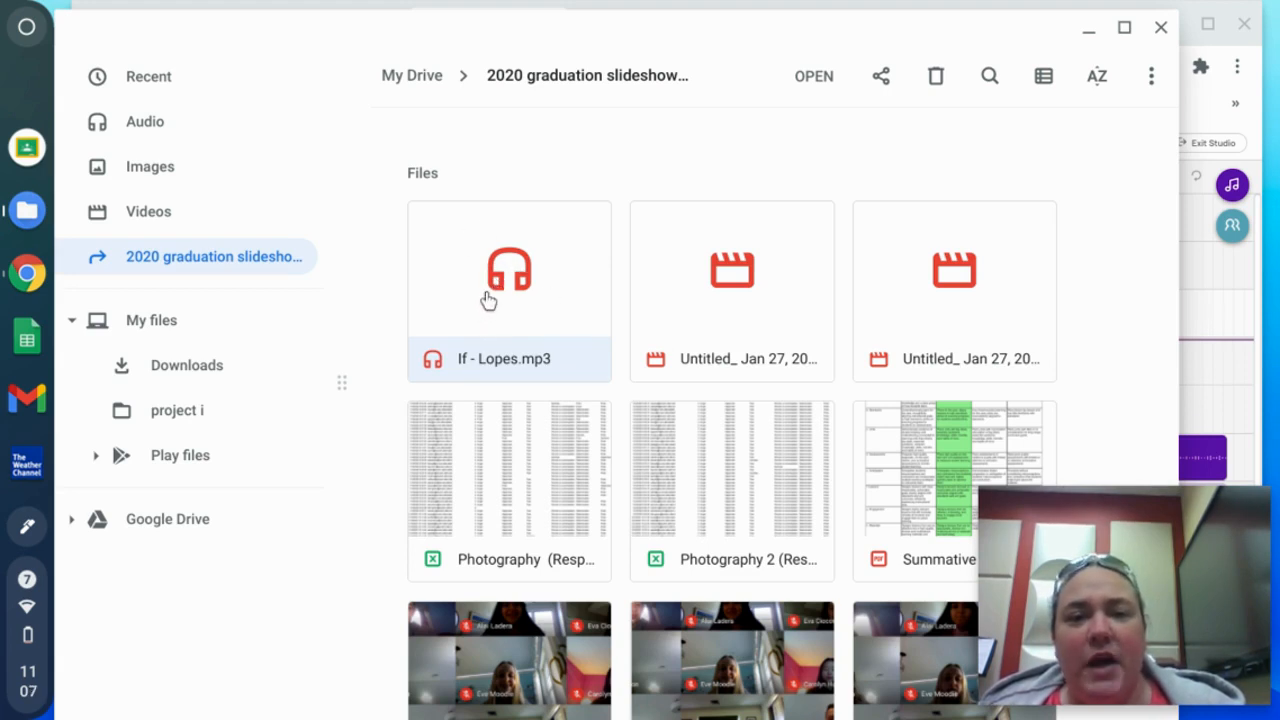
left_click(1160, 29)
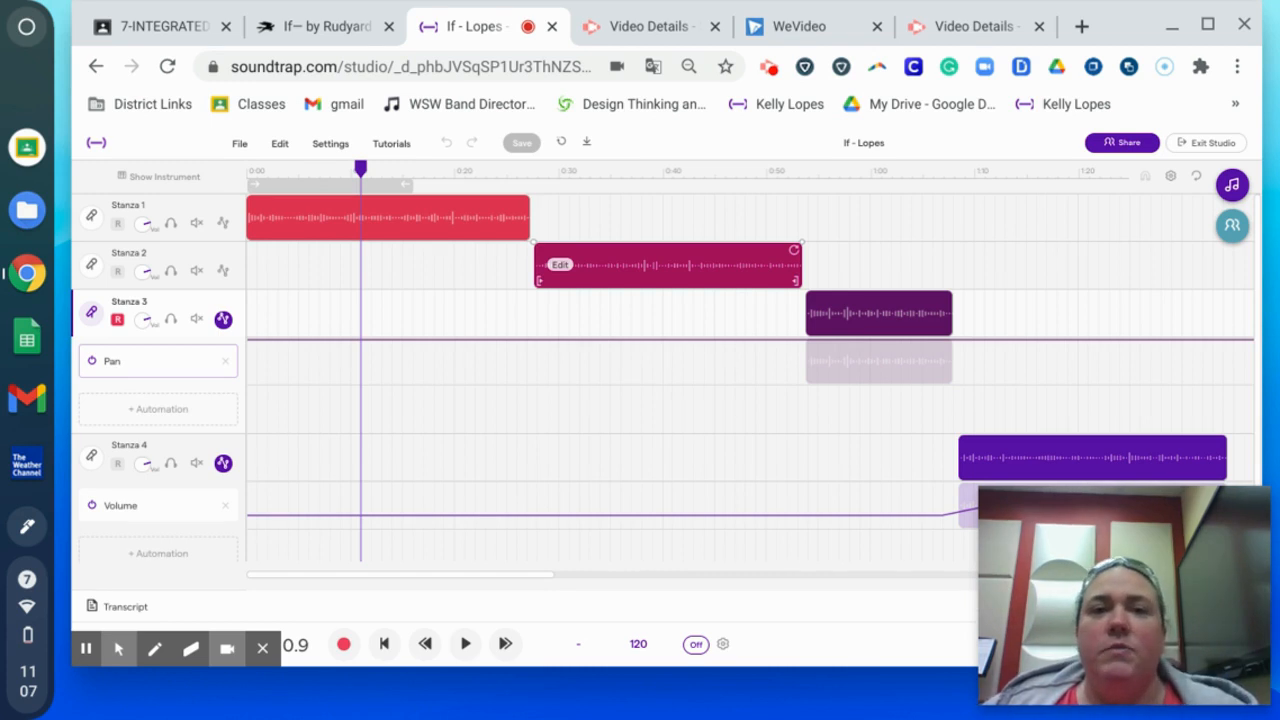
left_click(240, 144)
mouse_move(282, 400)
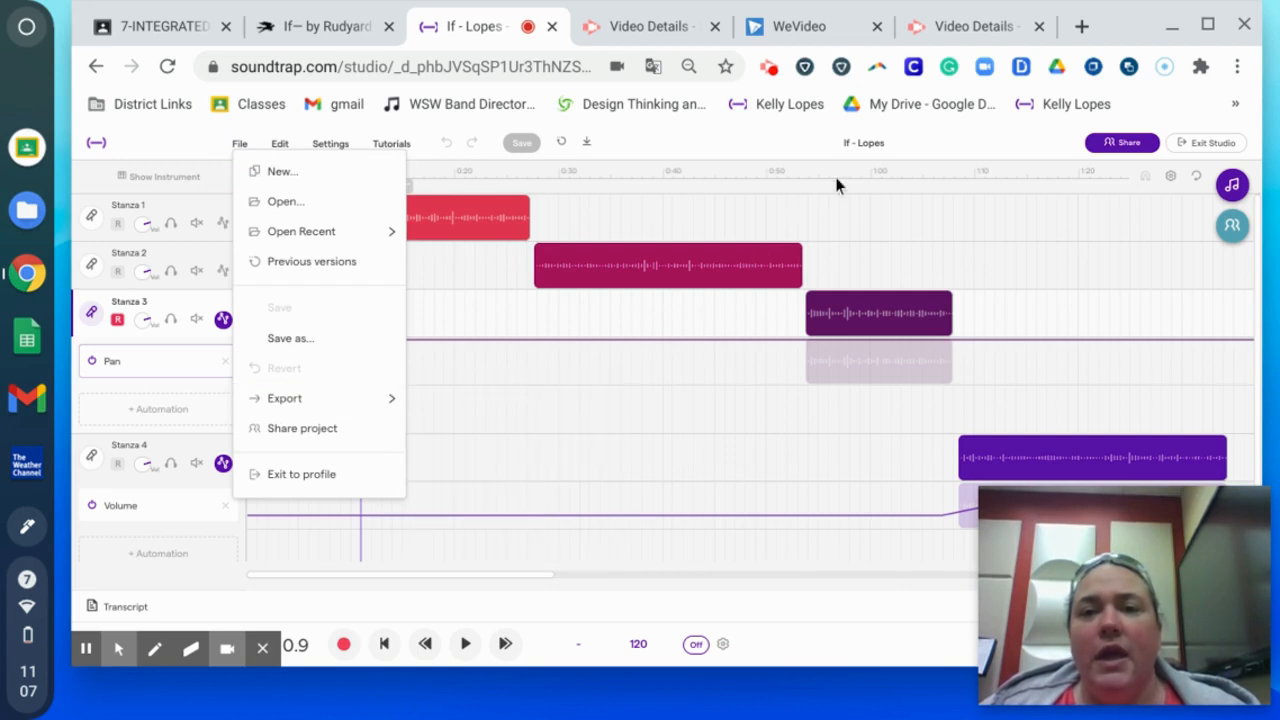
left_click(799, 142)
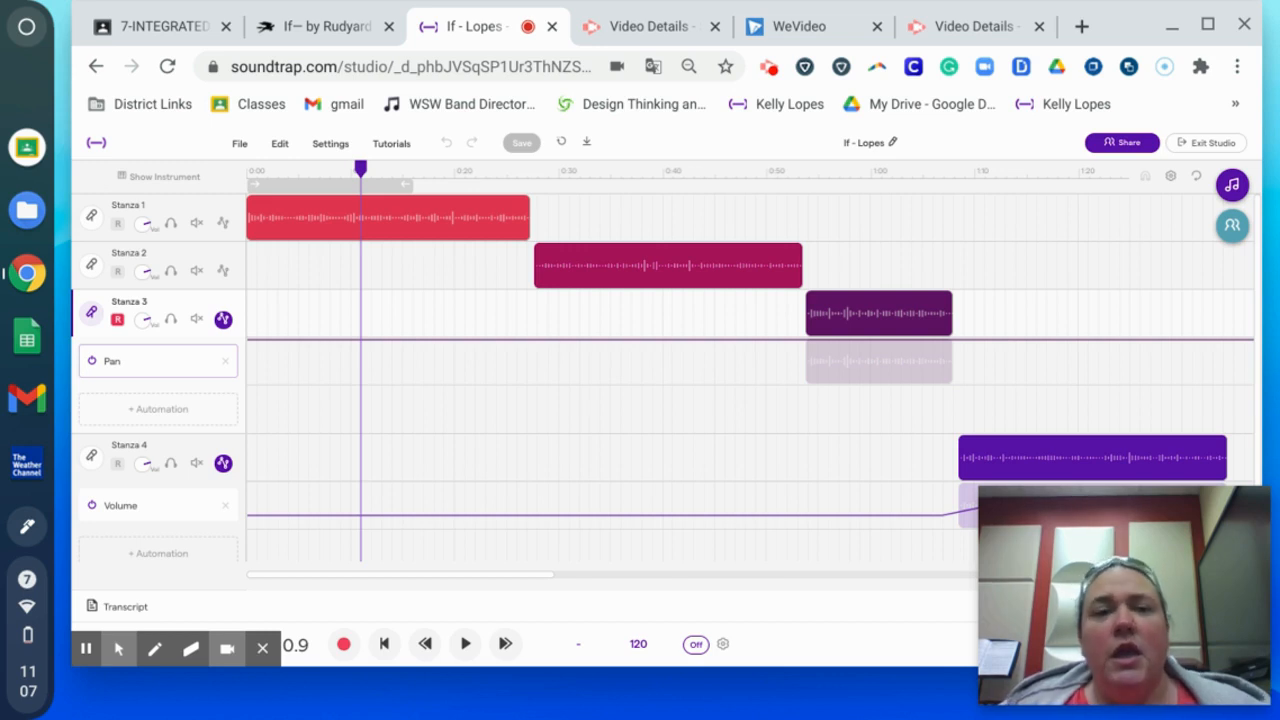
scroll(671, 463, "down", 1)
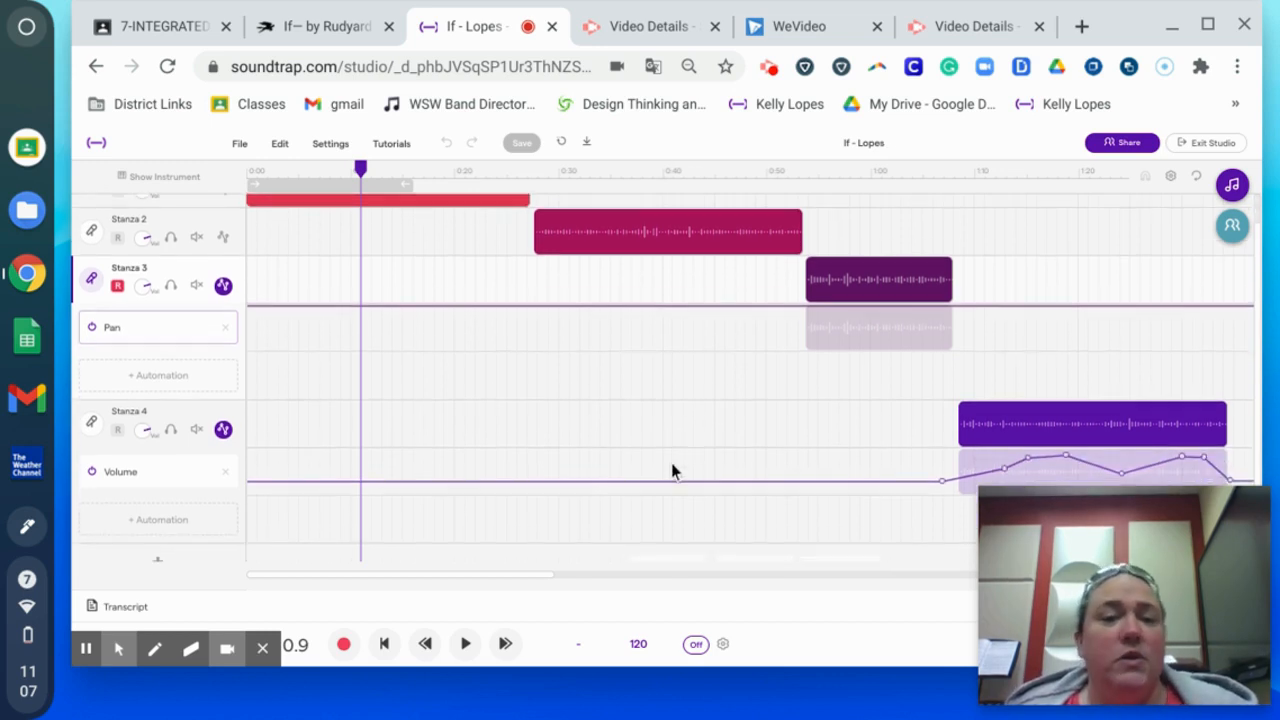